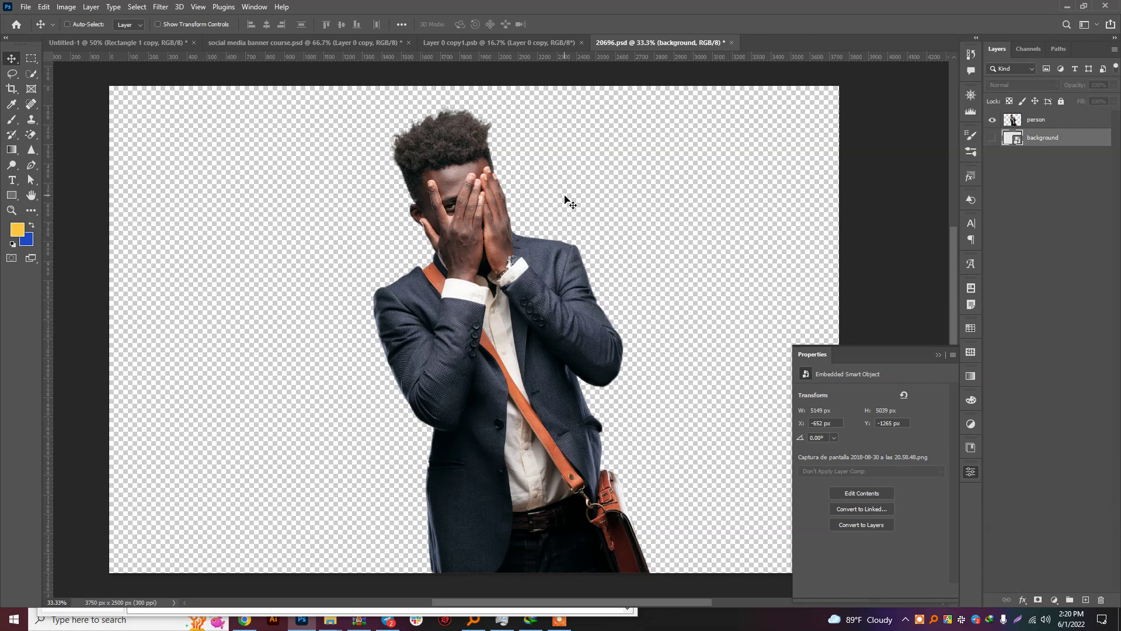
Step: Start a new document using the 1920 x 1080 px, 300 ppi preset
key("ctrl+n")
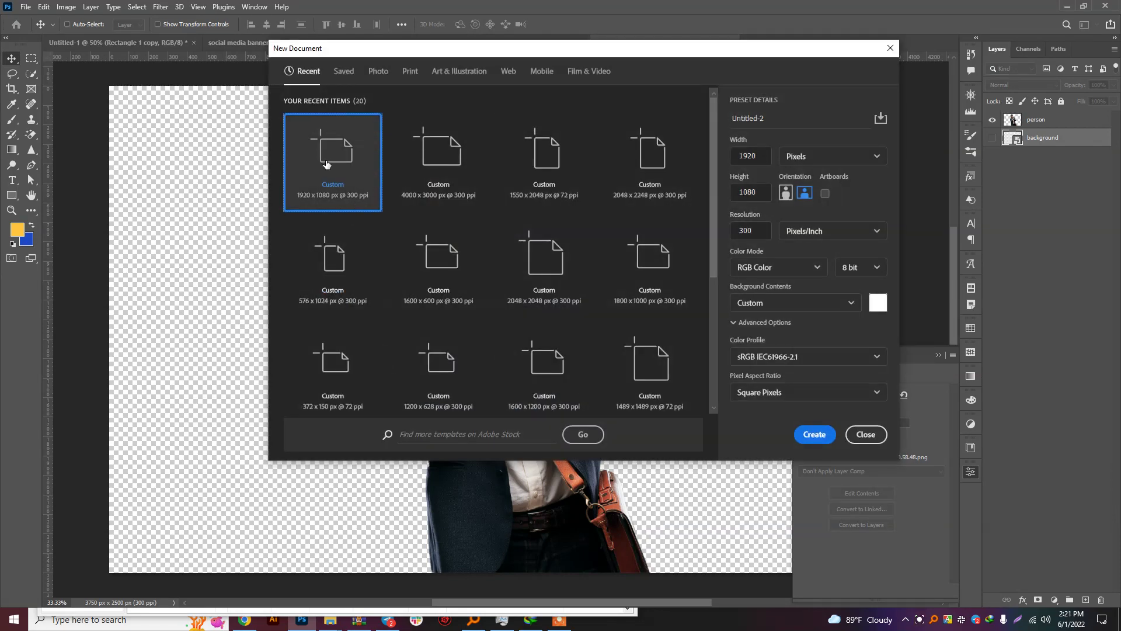
Step: Create the white 1920 x 1080 px document
double_click(758, 160)
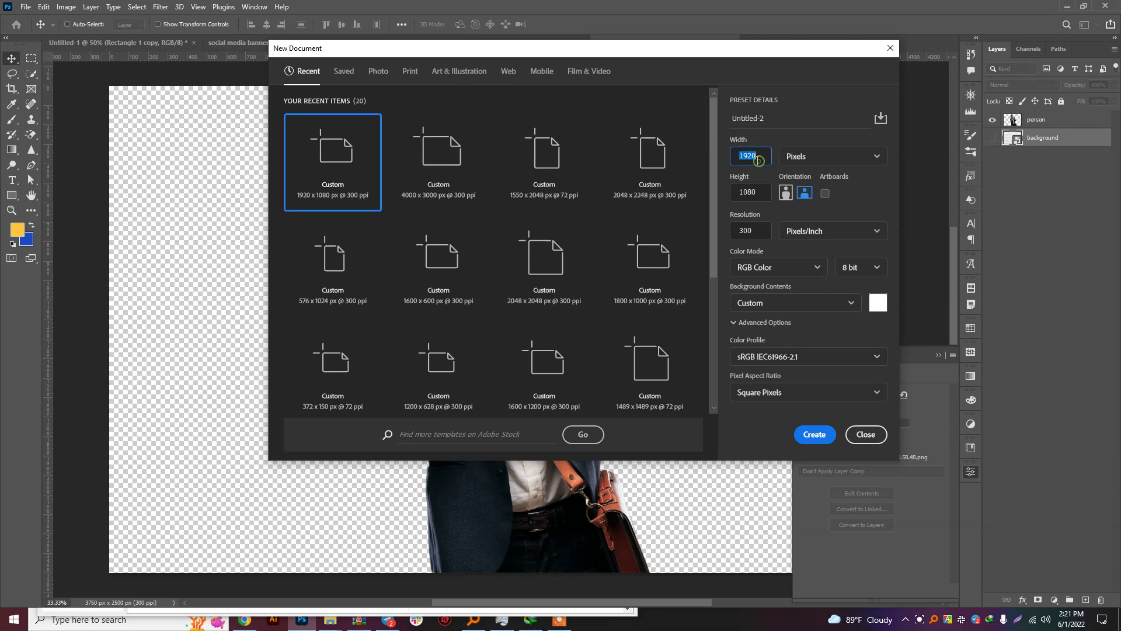
double_click(752, 189)
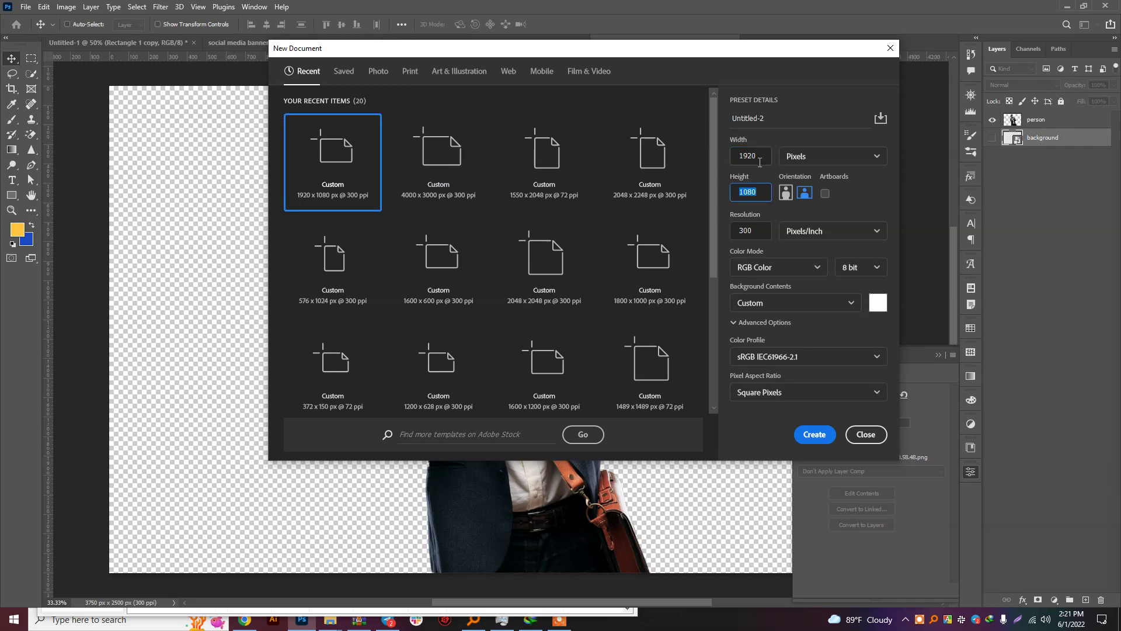
left_click(814, 433)
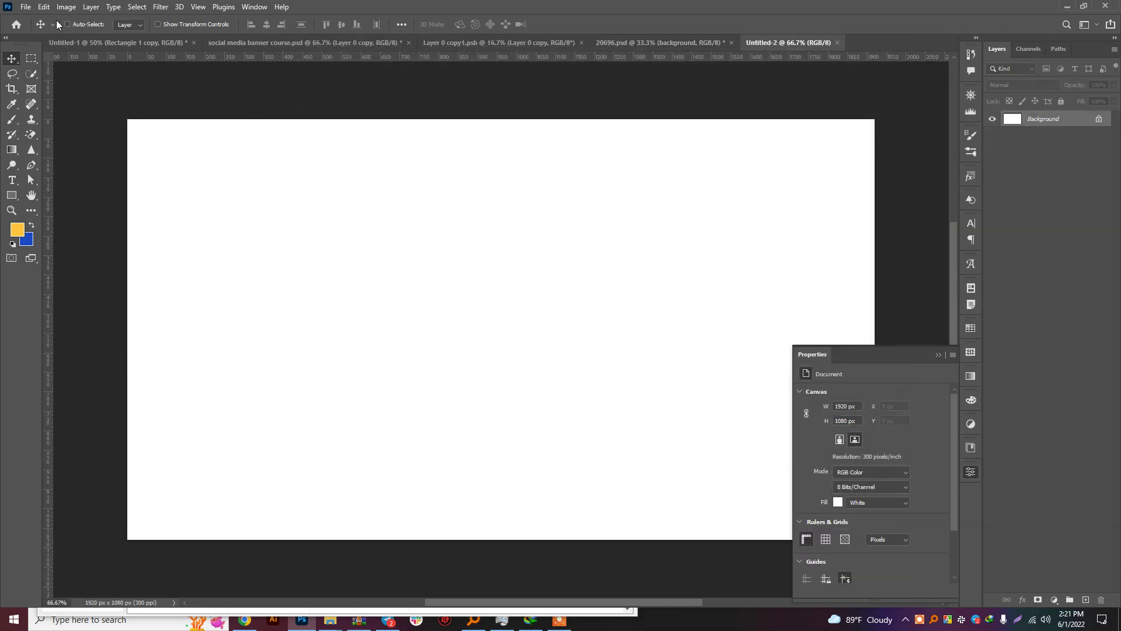
Step: Enlarge the image to 3920 x 2205 px via Image Size
left_click(66, 6)
left_click(82, 97)
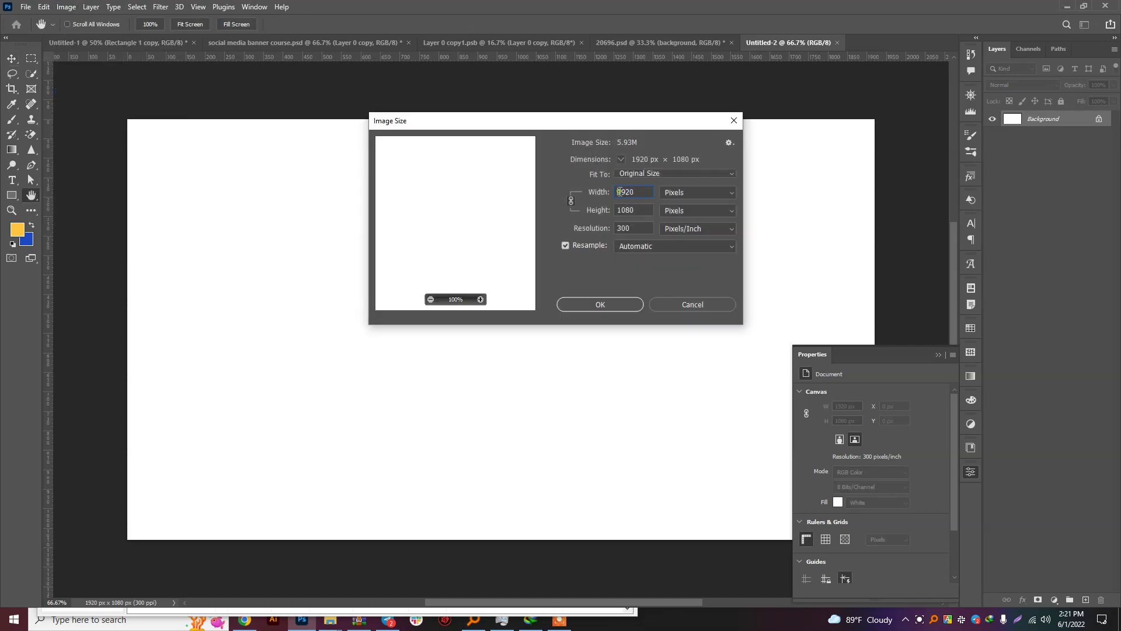
left_click_drag(619, 192, 590, 197)
type("3")
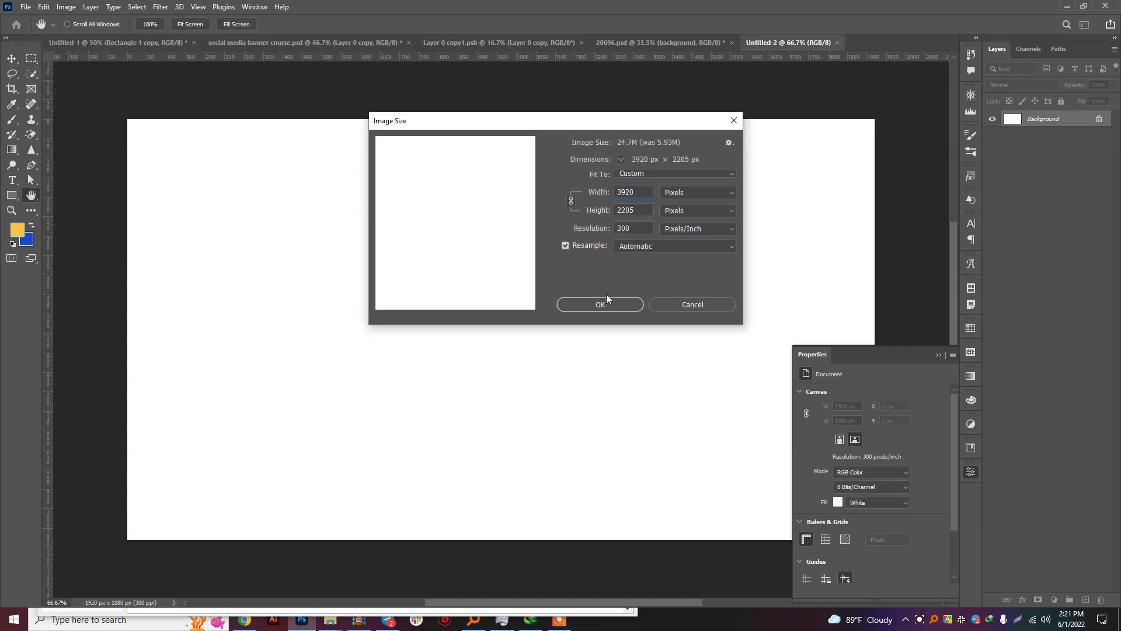
left_click(609, 299)
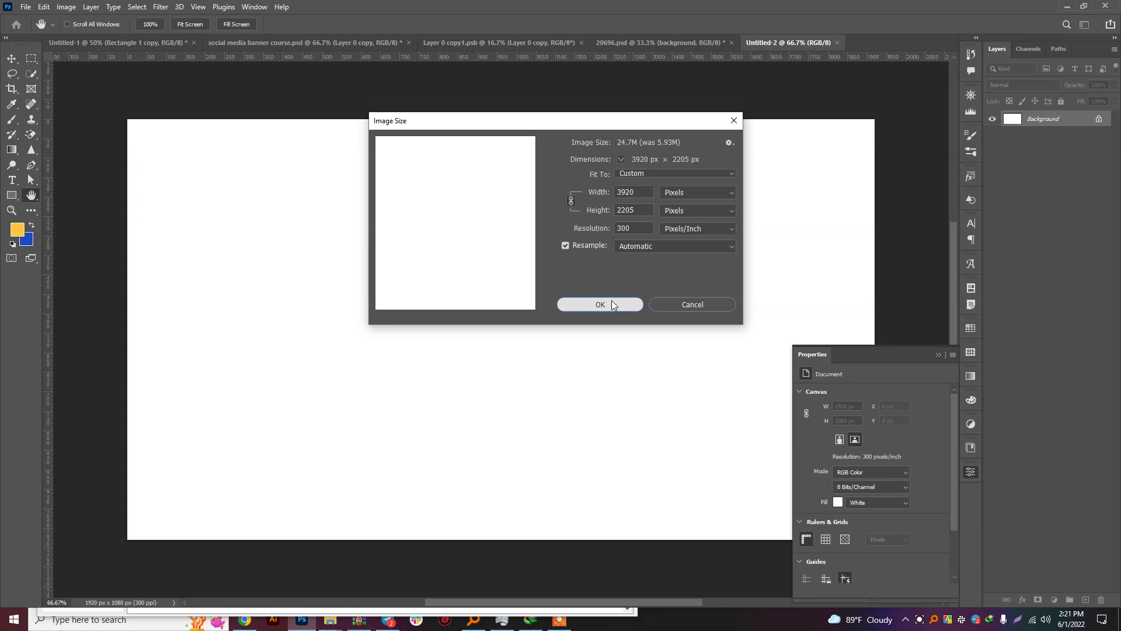
left_click(613, 303)
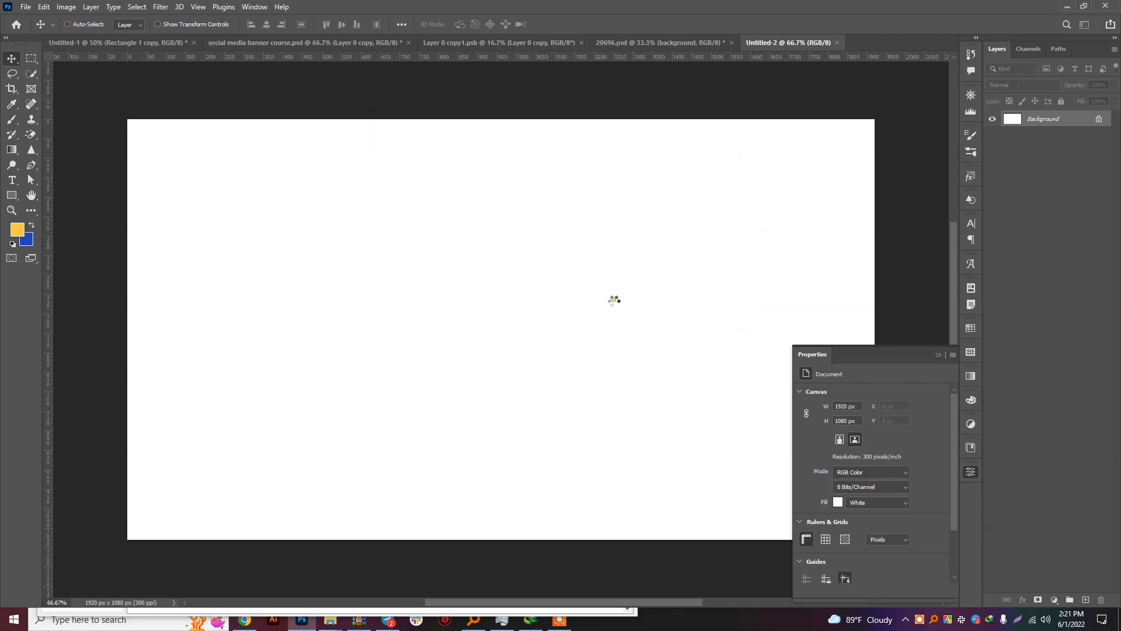
Step: Copy the cutout man's layer from 20696.psd into the banner document
key("ctrl+minus")
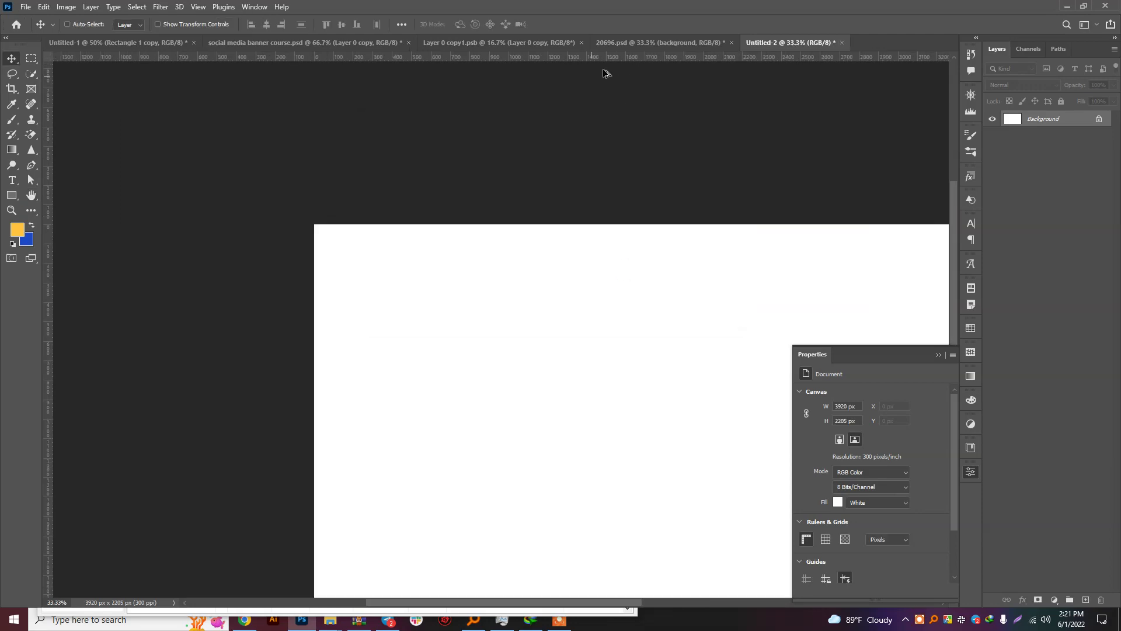
key("ctrl+shift+Tab")
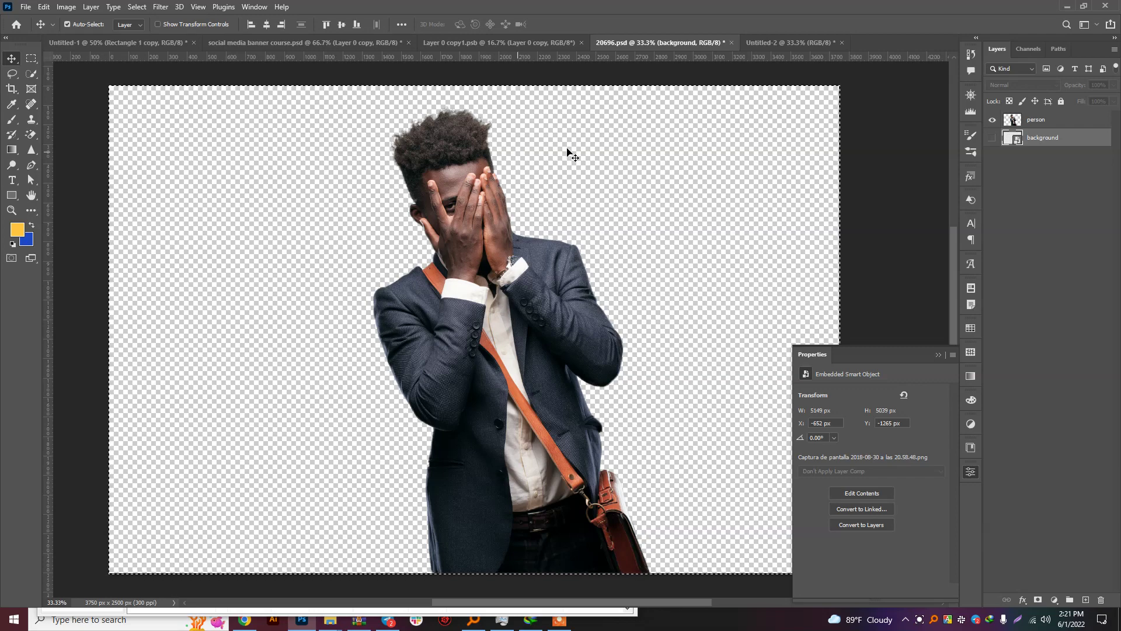
left_click(1031, 119)
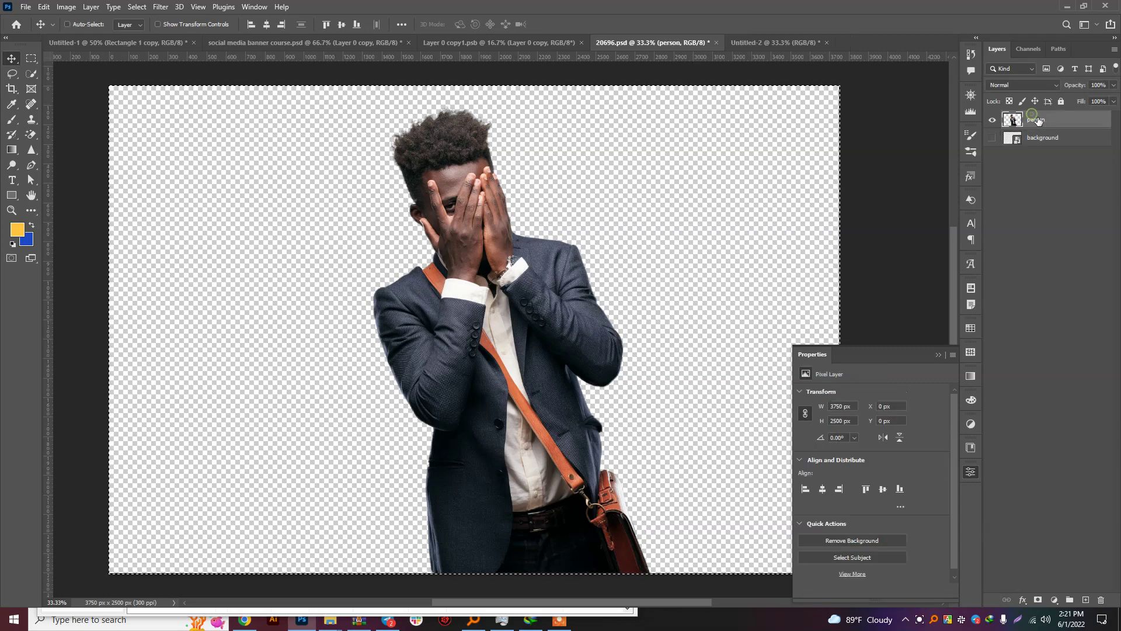
left_click(992, 121)
left_click_drag(653, 25, 508, 201)
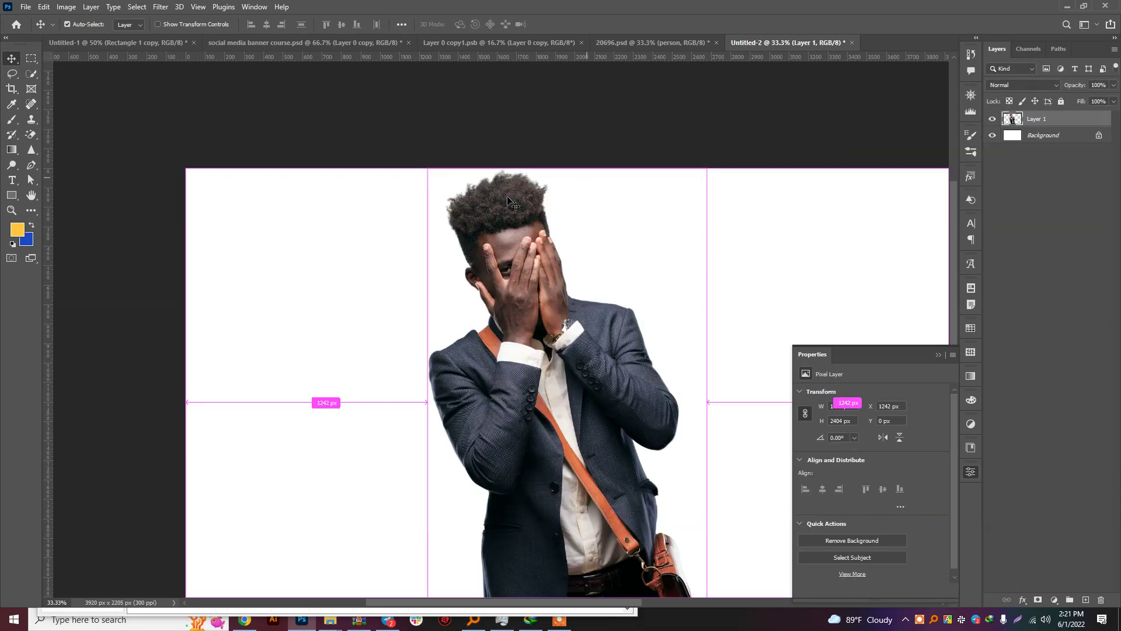
key("ctrl+minus")
key("ctrl+minus")
key("ctrl+minus")
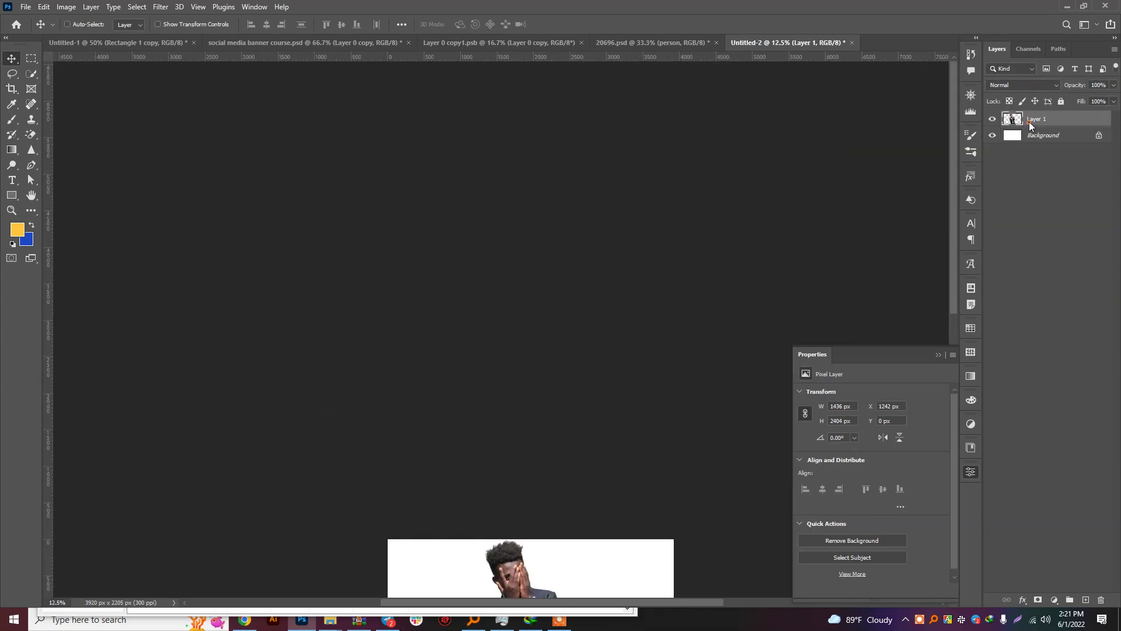
Step: Convert the man's layer to a smart object and close 20696.psd without saving
right_click(1030, 119)
left_click(931, 273)
left_click(644, 42)
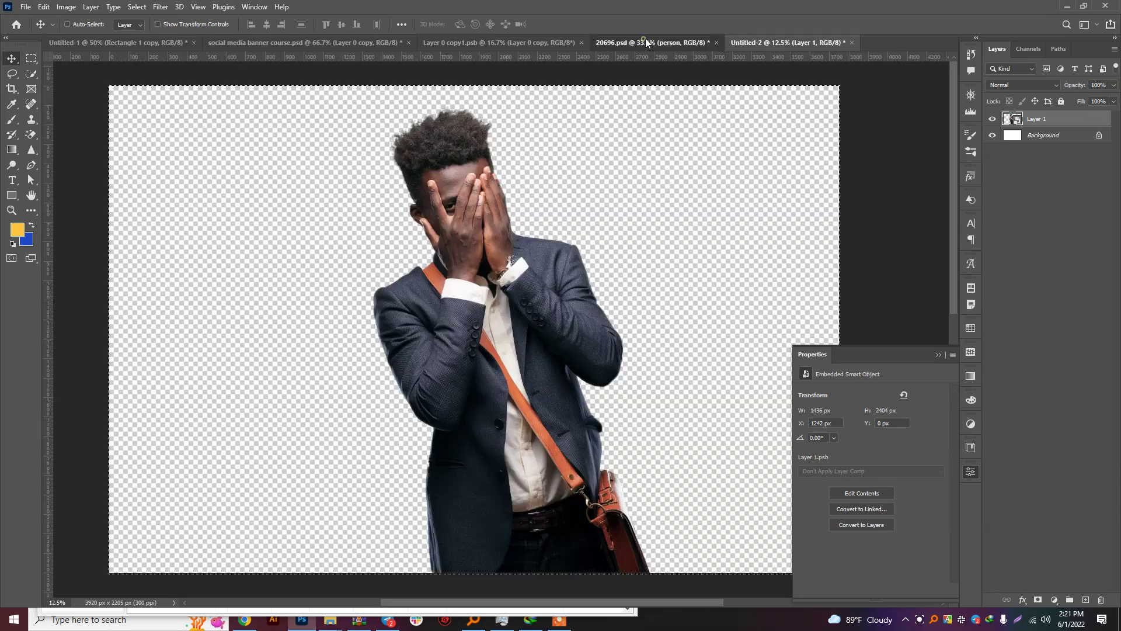
key("ctrl+w")
left_click(570, 229)
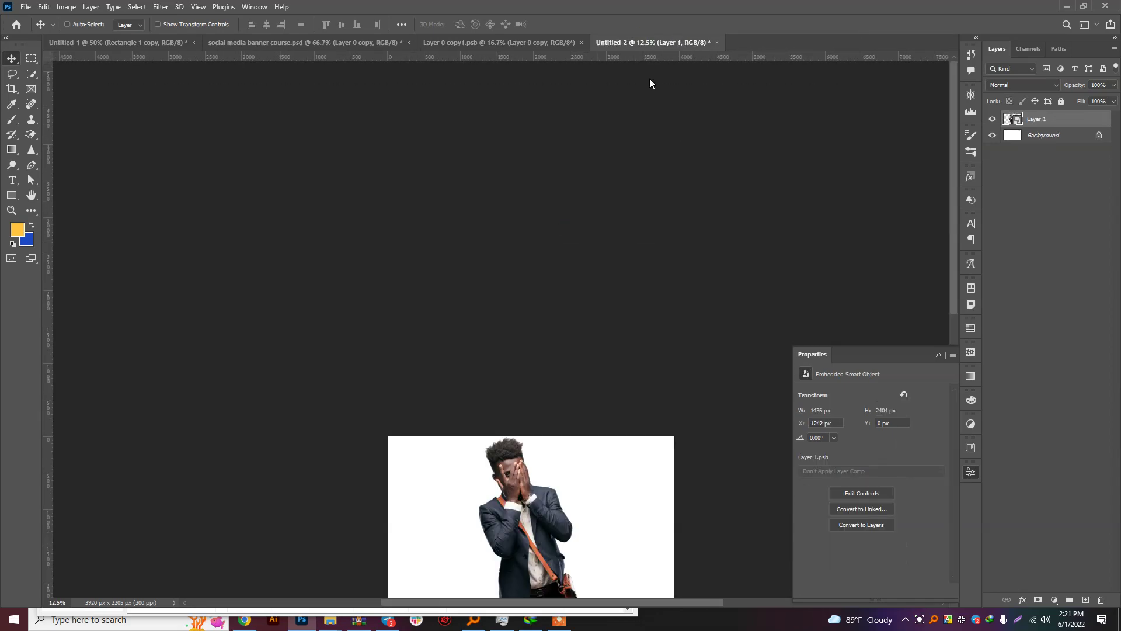
scroll(537, 409, "up", 3)
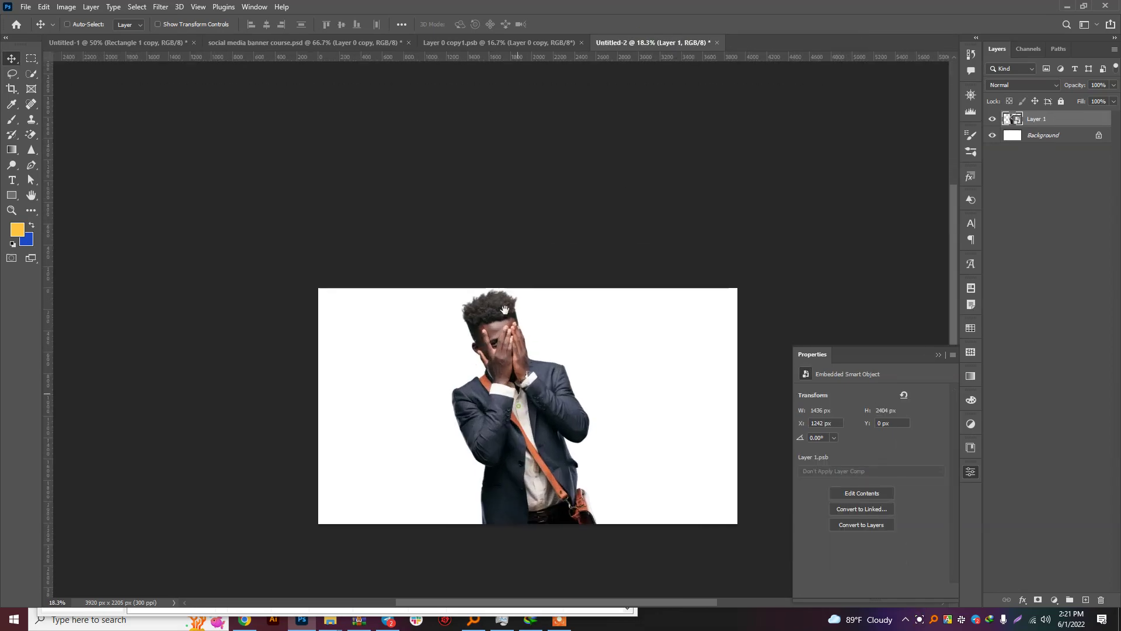
scroll(514, 327, "up", 2)
Step: Move the man down so he sits centred and lower on the banner
key("ctrl+t")
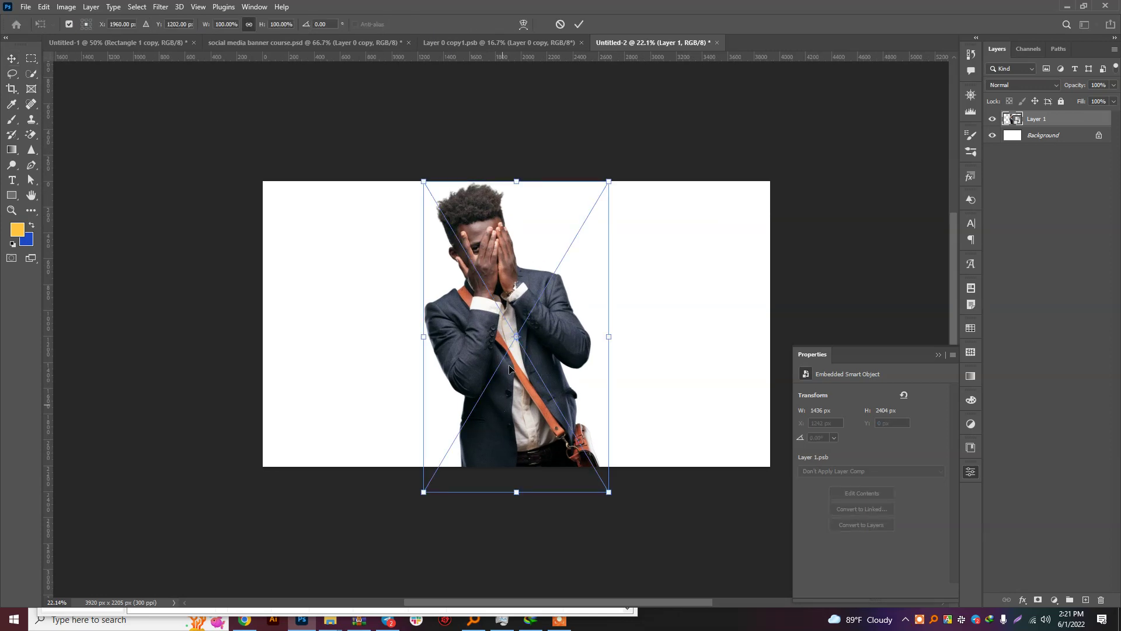
left_click_drag(502, 256, 501, 288)
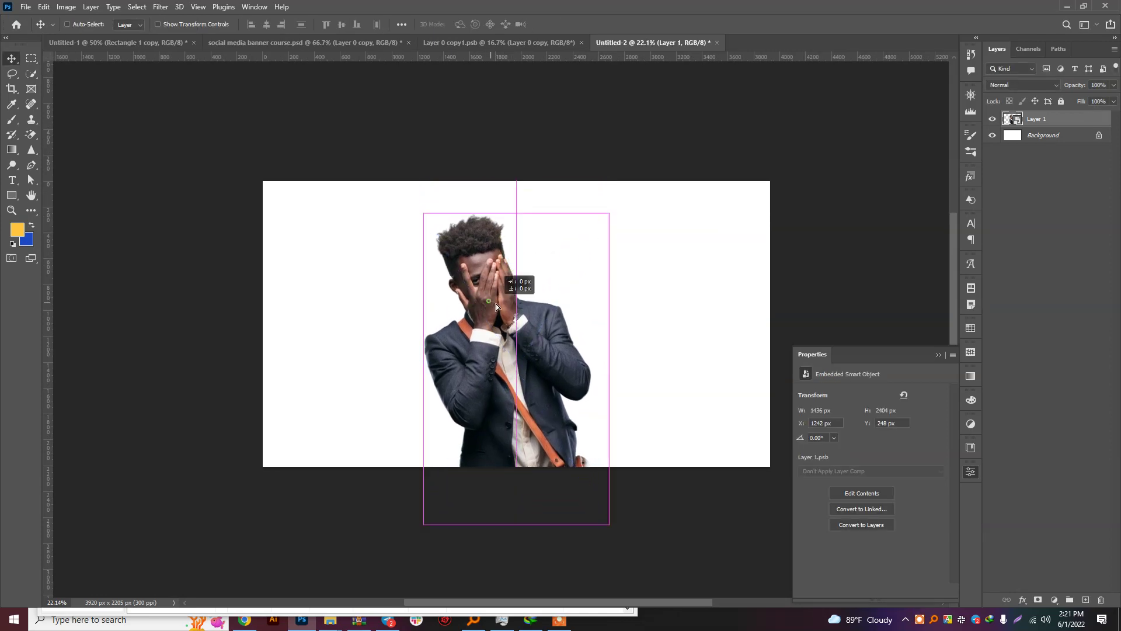
key("Return")
left_click(1015, 141)
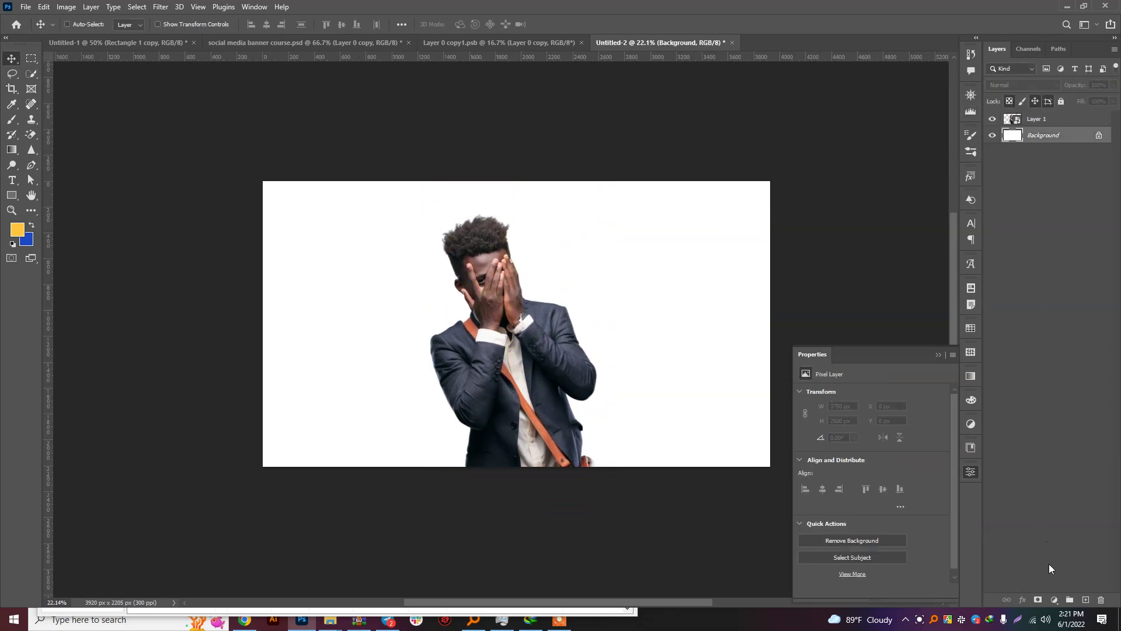
Step: Add a Solid Color fill layer of near-black #071114 sampled from the man's suit
left_click(1054, 600)
left_click(1054, 392)
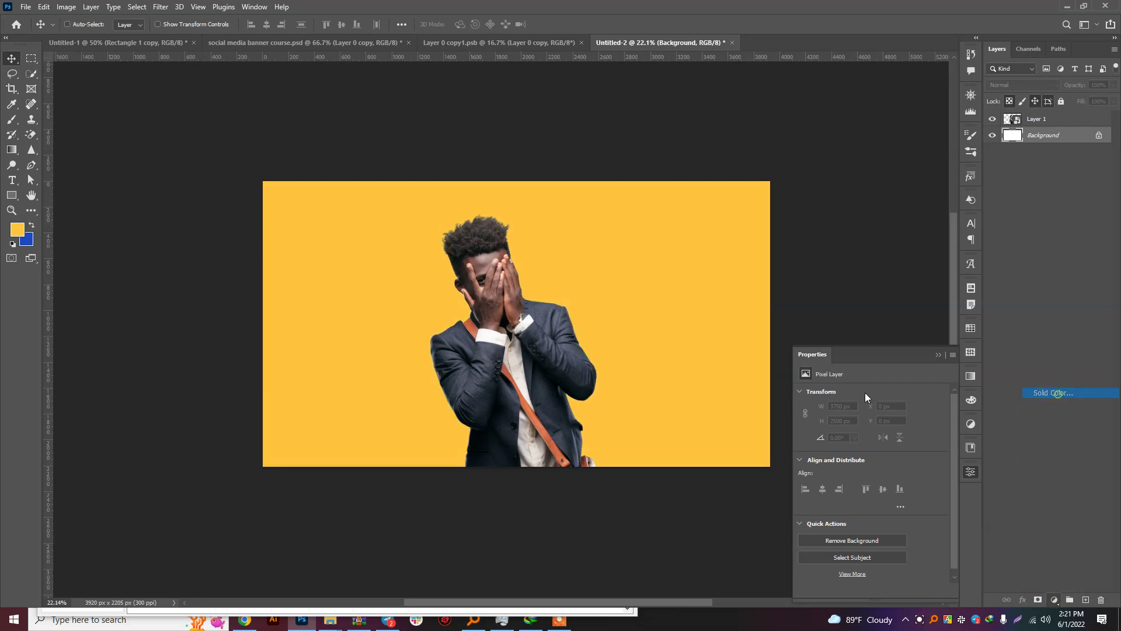
left_click_drag(560, 403, 553, 415)
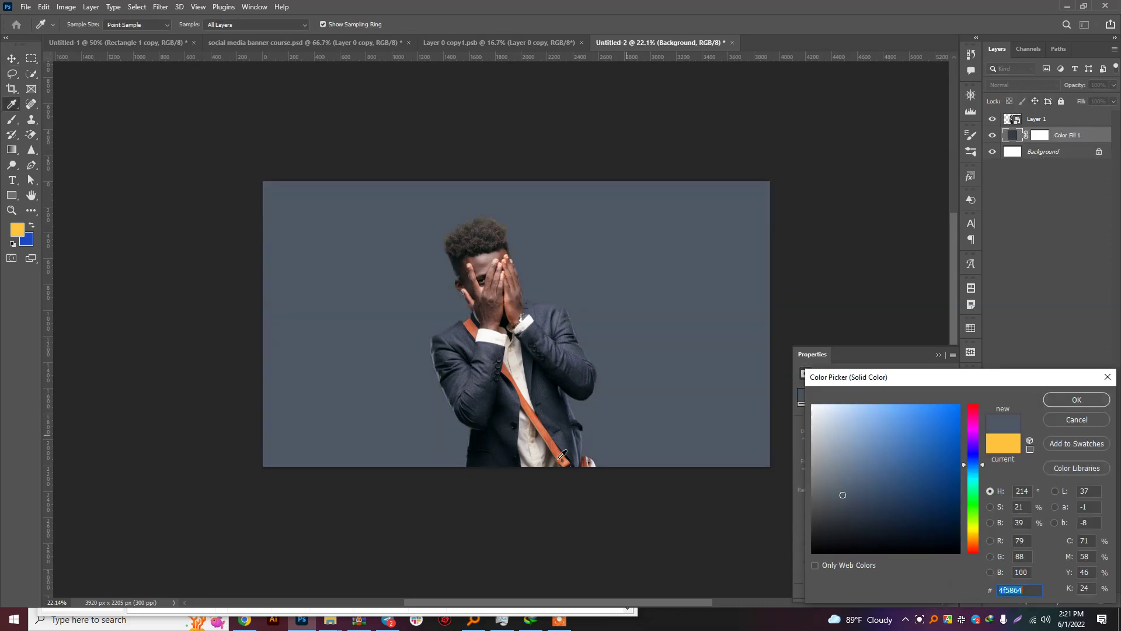
left_click(504, 451)
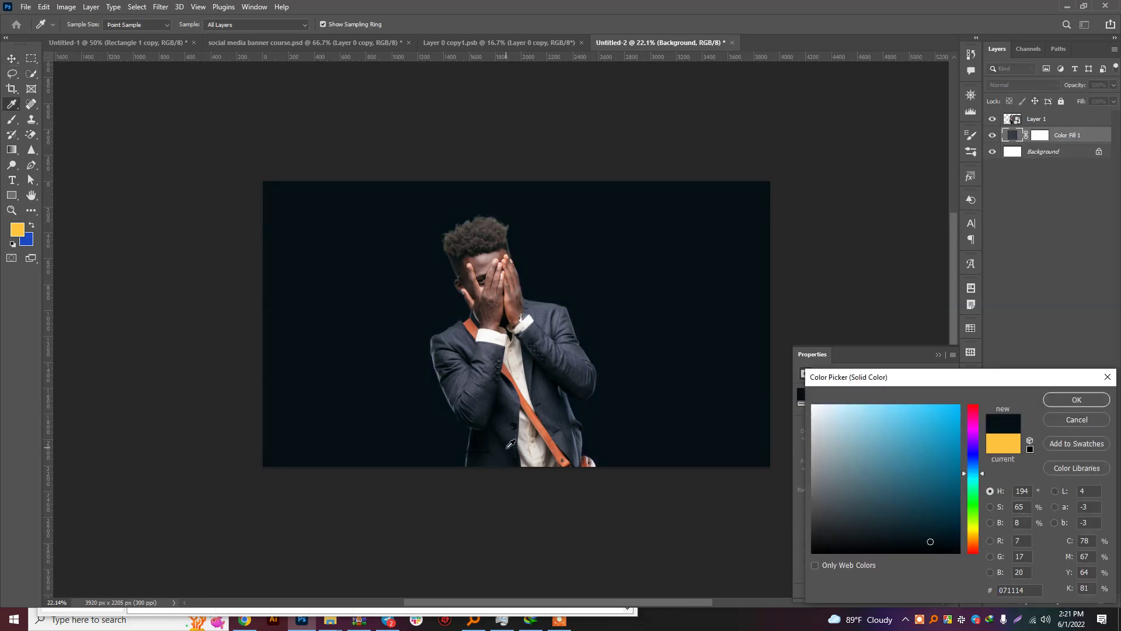
left_click(1063, 397)
scroll(555, 307, "up", 1)
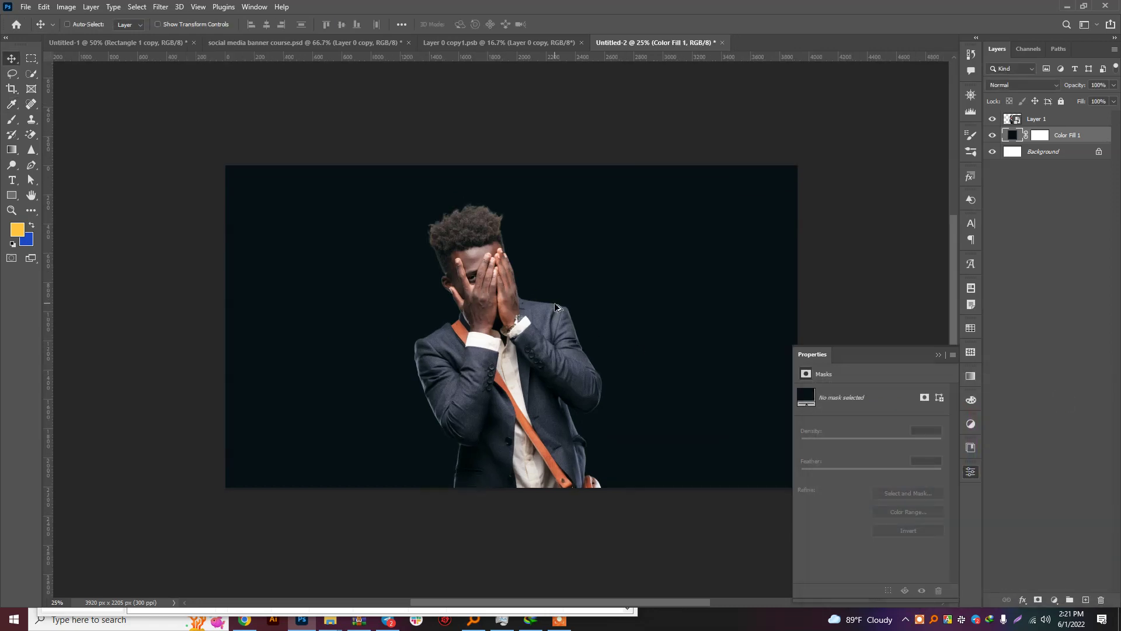
left_click_drag(700, 252, 693, 254)
Step: Add an empty Layer 2 above the fill, trying and cancelling a gradient overlay
left_click(1085, 599)
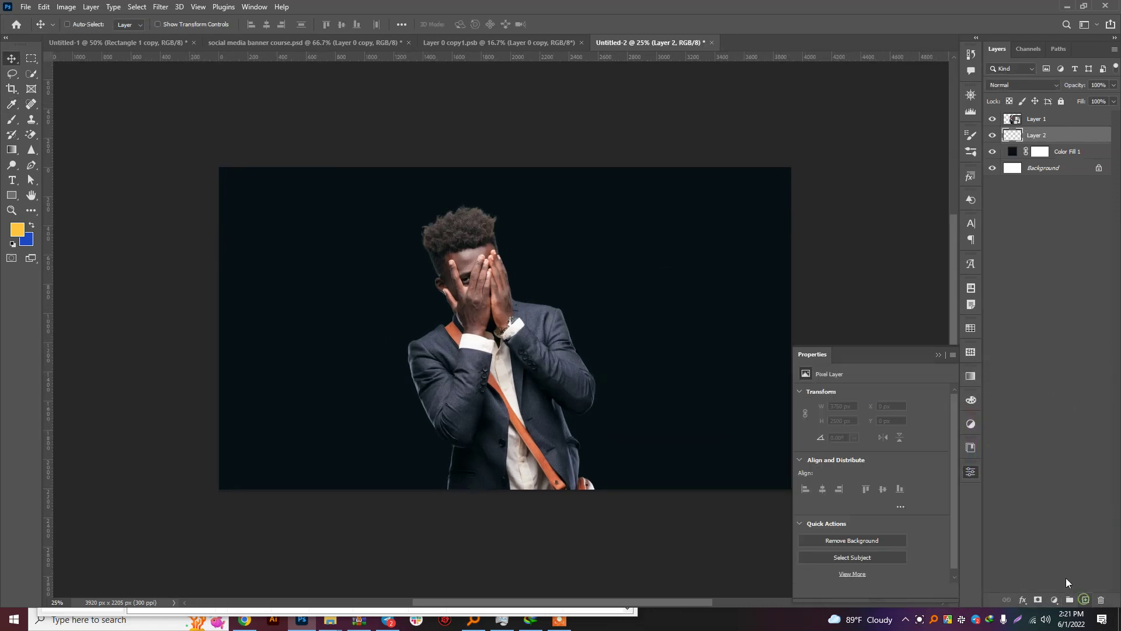
left_click(12, 120)
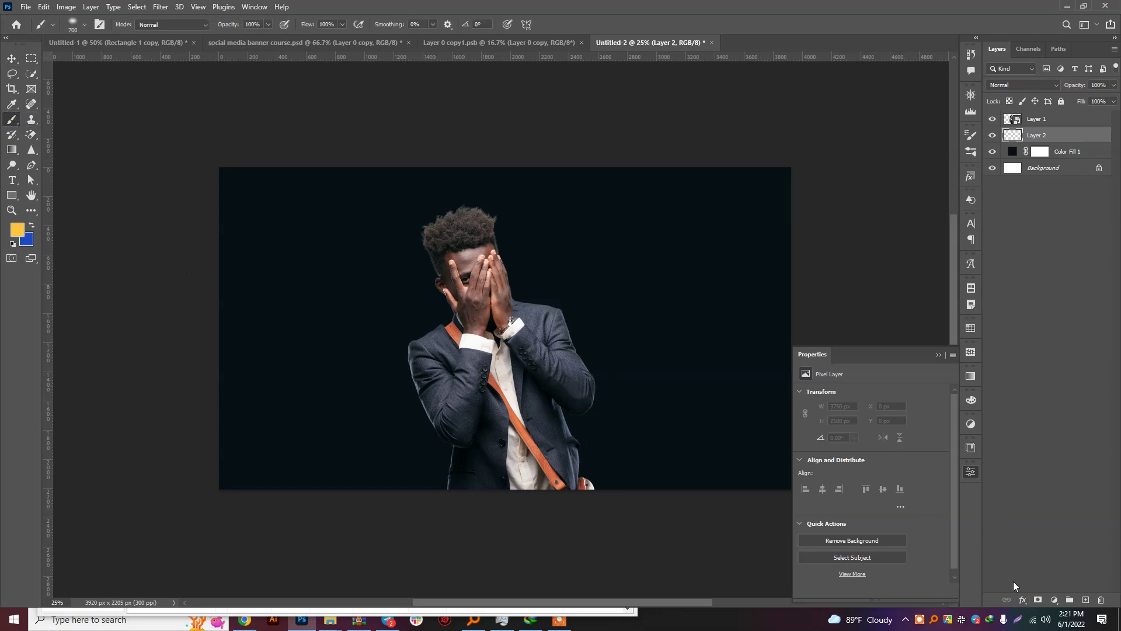
left_click(1021, 600)
left_click(1038, 562)
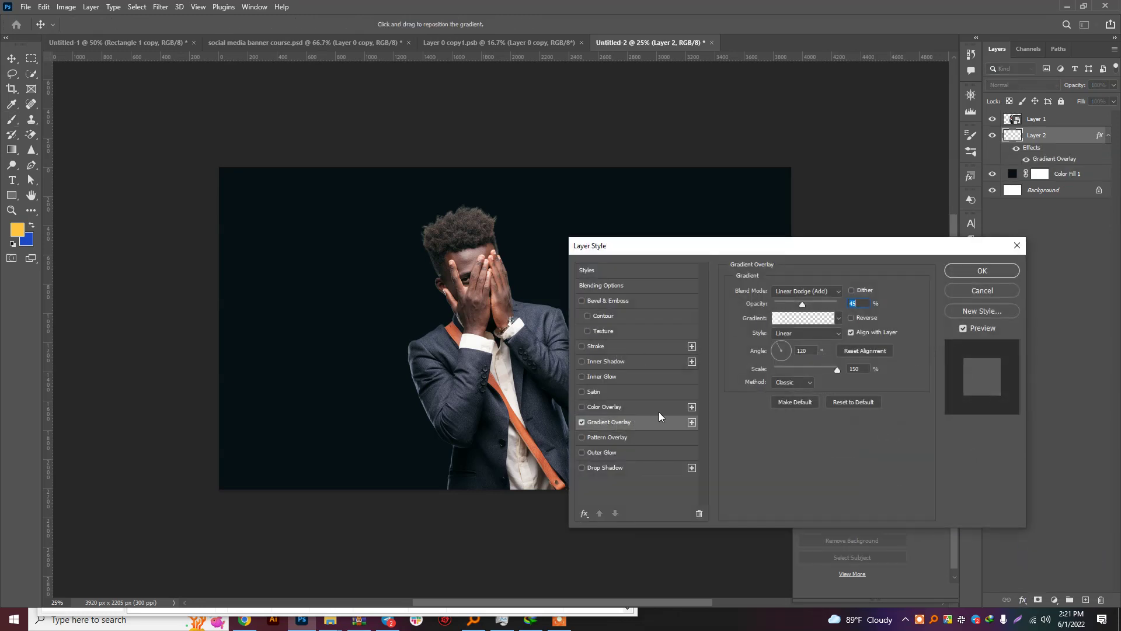
left_click(973, 292)
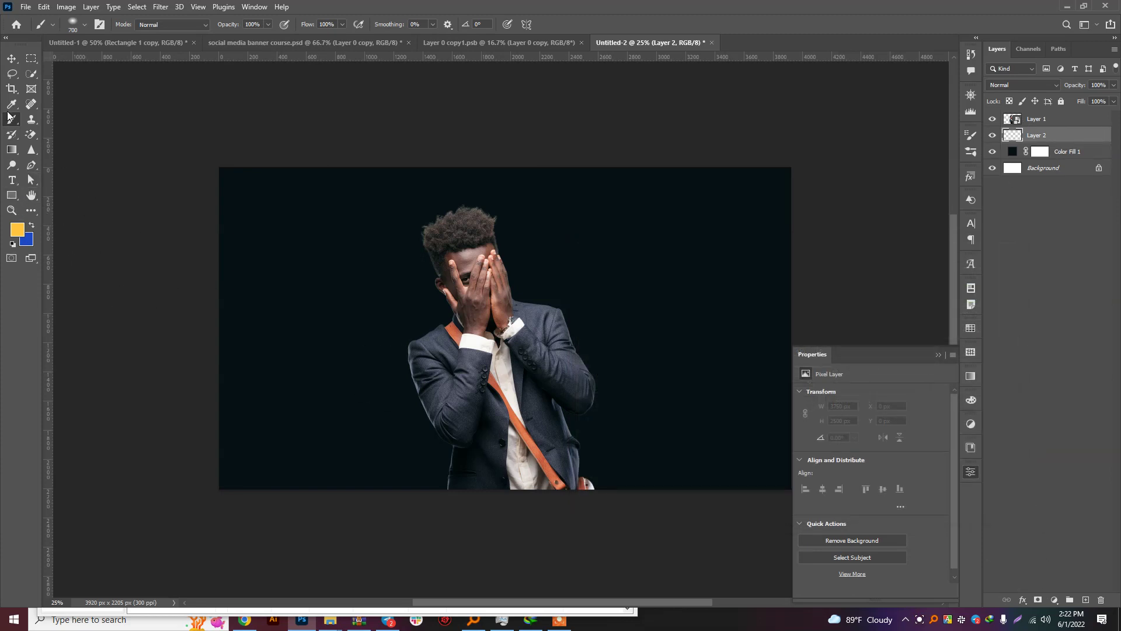
Step: Pick a soft round brush and set the foreground to a dark grey-blue from the suit
left_click(80, 25)
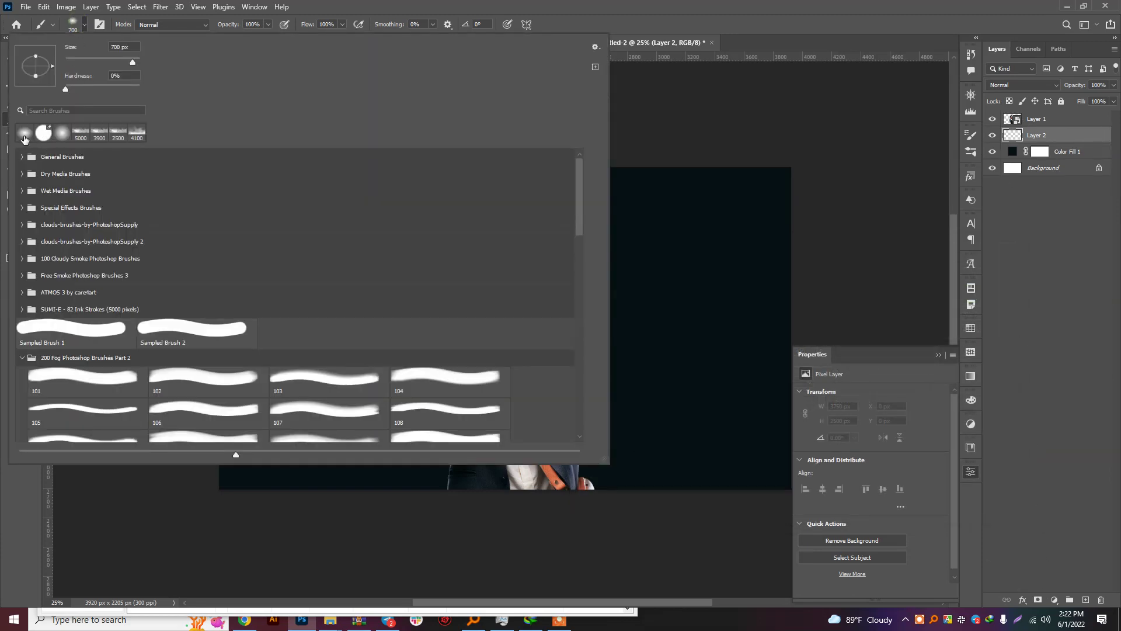
left_click(24, 135)
left_click(80, 26)
left_click(18, 229)
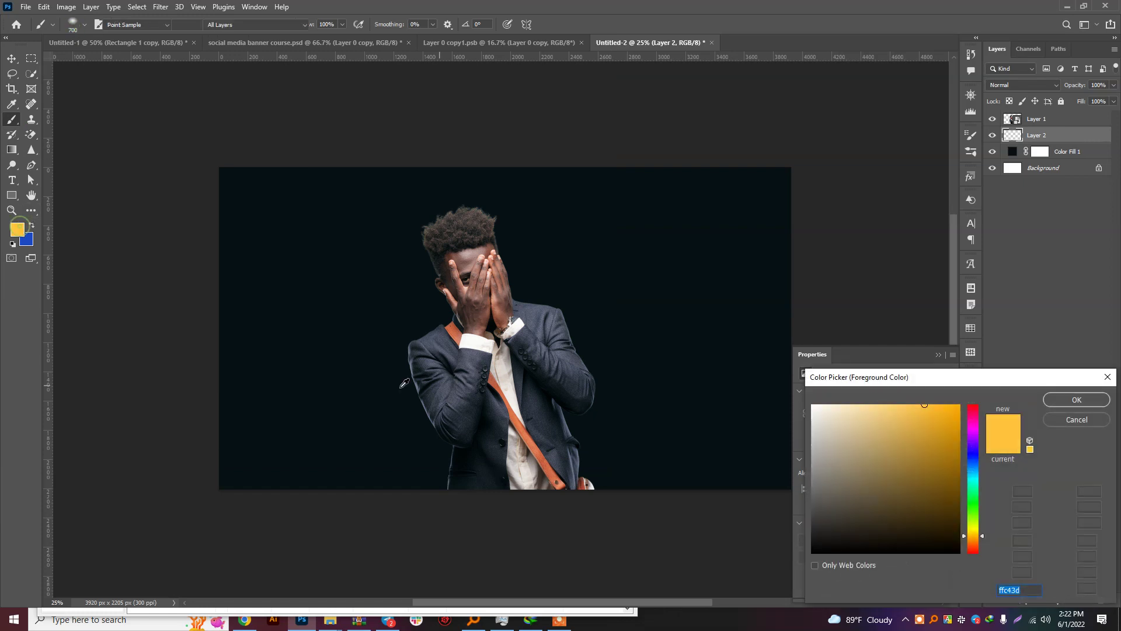
left_click(375, 382)
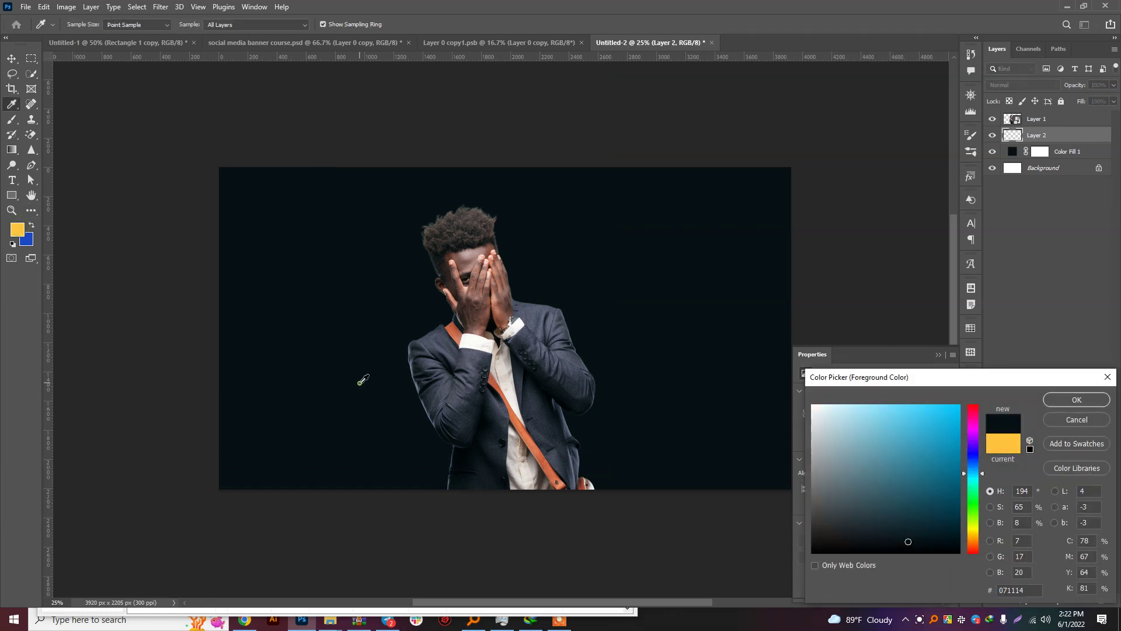
left_click(533, 400)
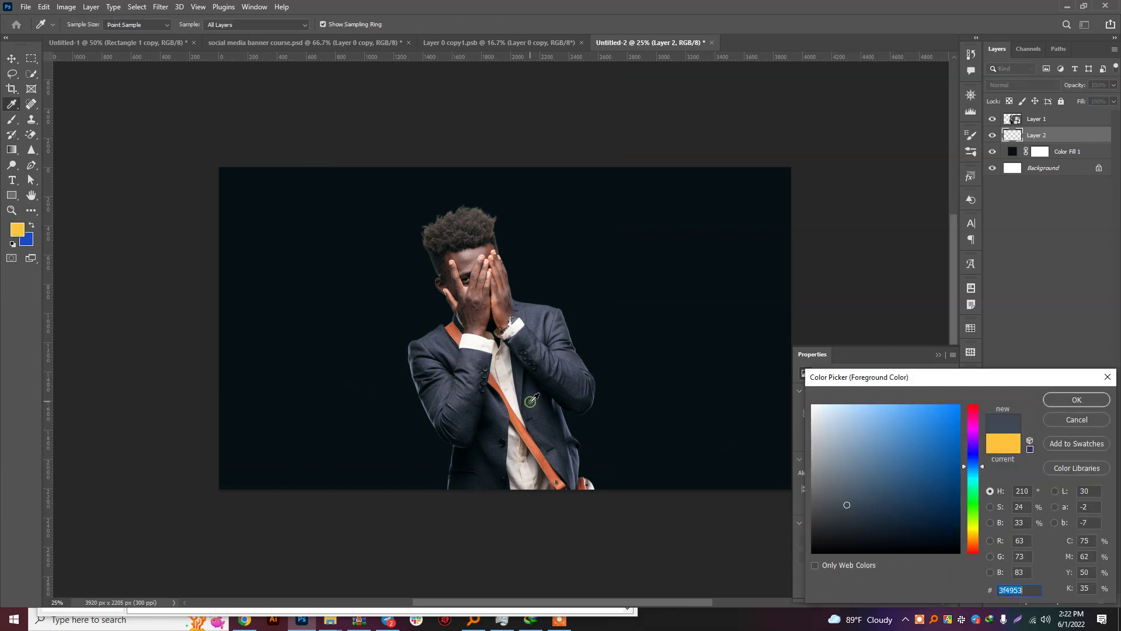
left_click(384, 366)
left_click(450, 397)
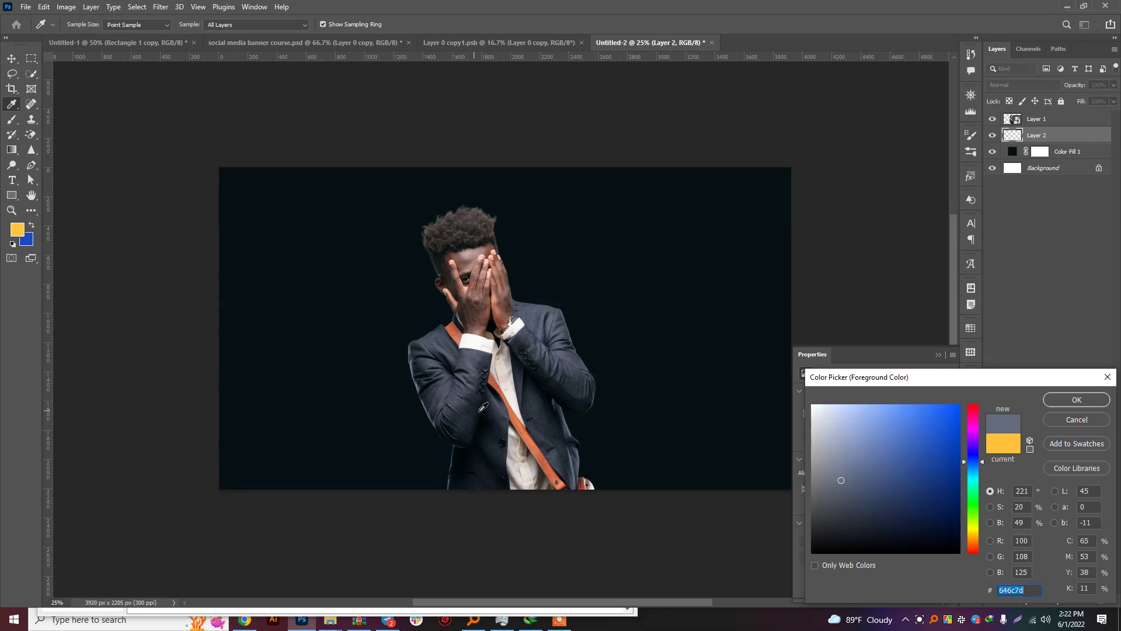
left_click_drag(489, 436, 499, 425)
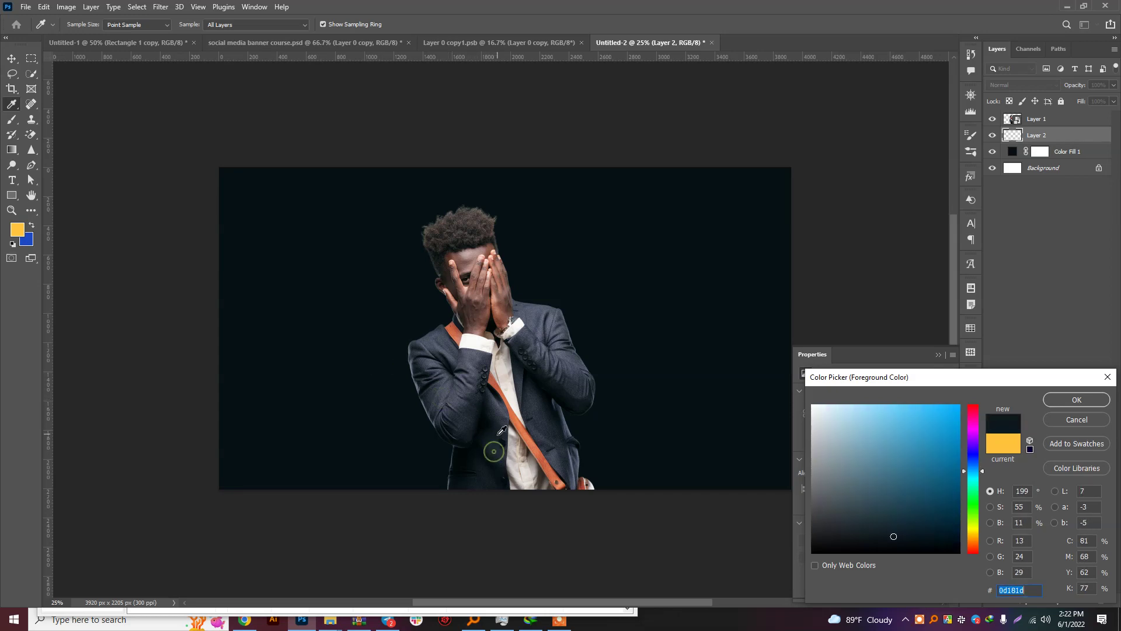
key("Return")
Step: Enlarge the brush to about 2900 px
key("b")
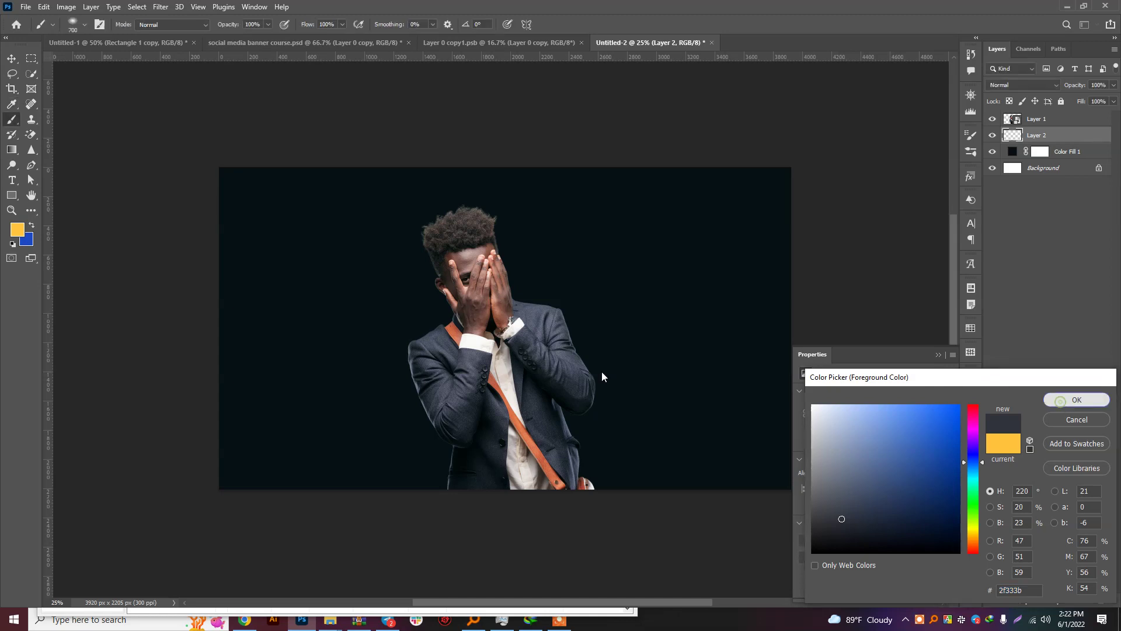
key("bracketright")
key("bracketright")
key("bracketright")
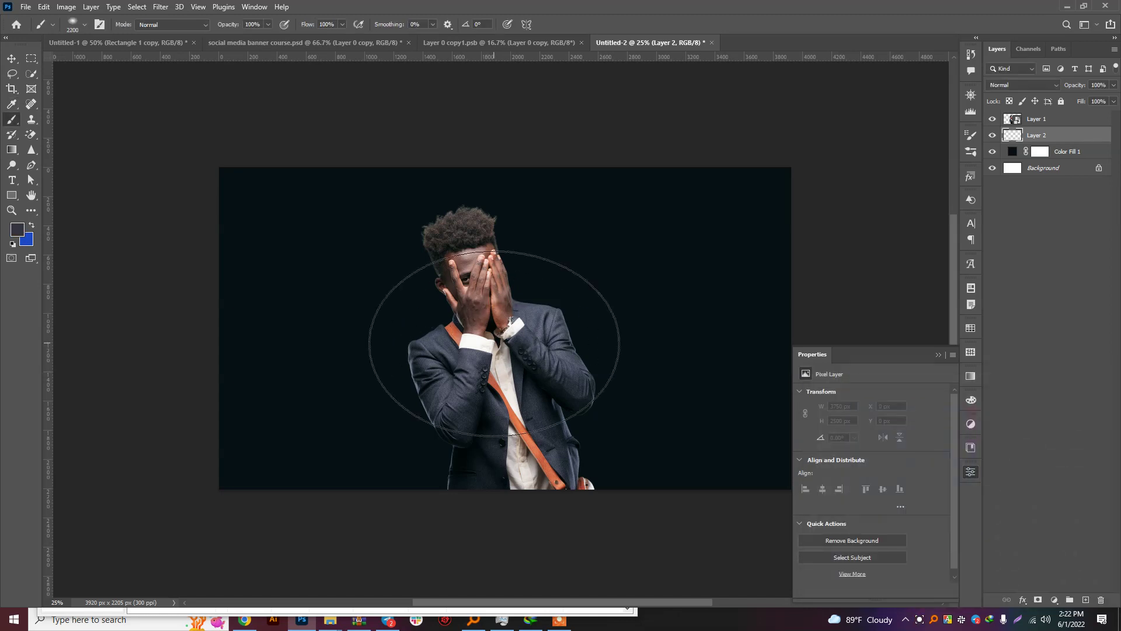
key("bracketright")
key("bracketright")
key("bracketright")
Step: Paint a soft grey-blue glow behind the man and lower Layer 2 to 34% opacity
mouse_move(494, 343)
left_mouse_down()
mouse_move(479, 412)
mouse_move(463, 213)
left_mouse_up()
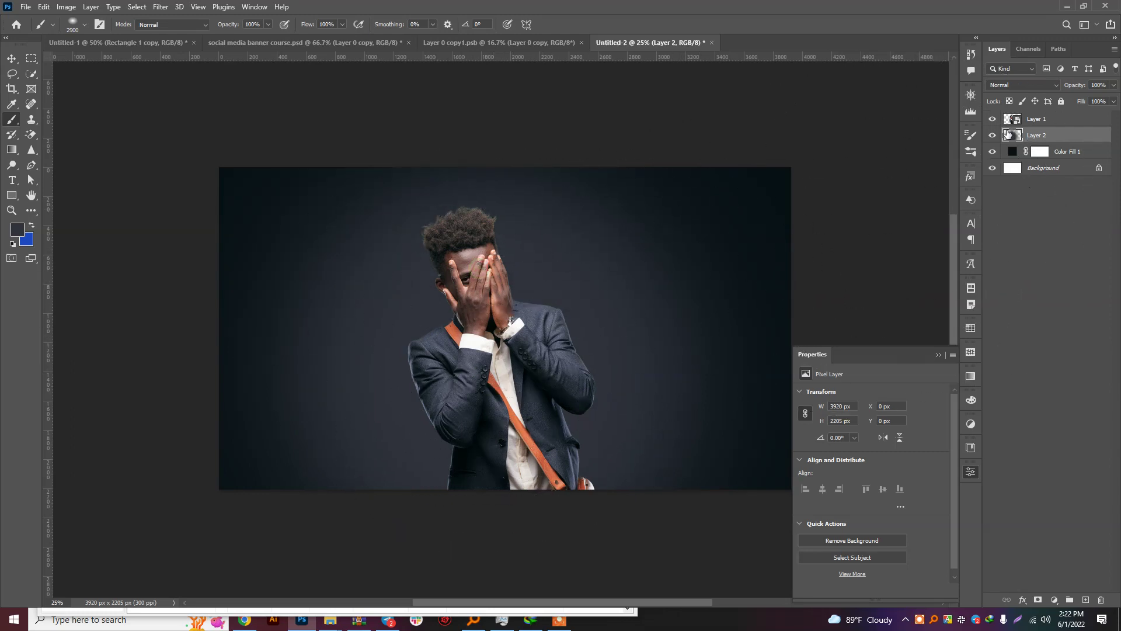
left_click(993, 135)
left_click(1112, 85)
left_click_drag(1074, 98, 1075, 98)
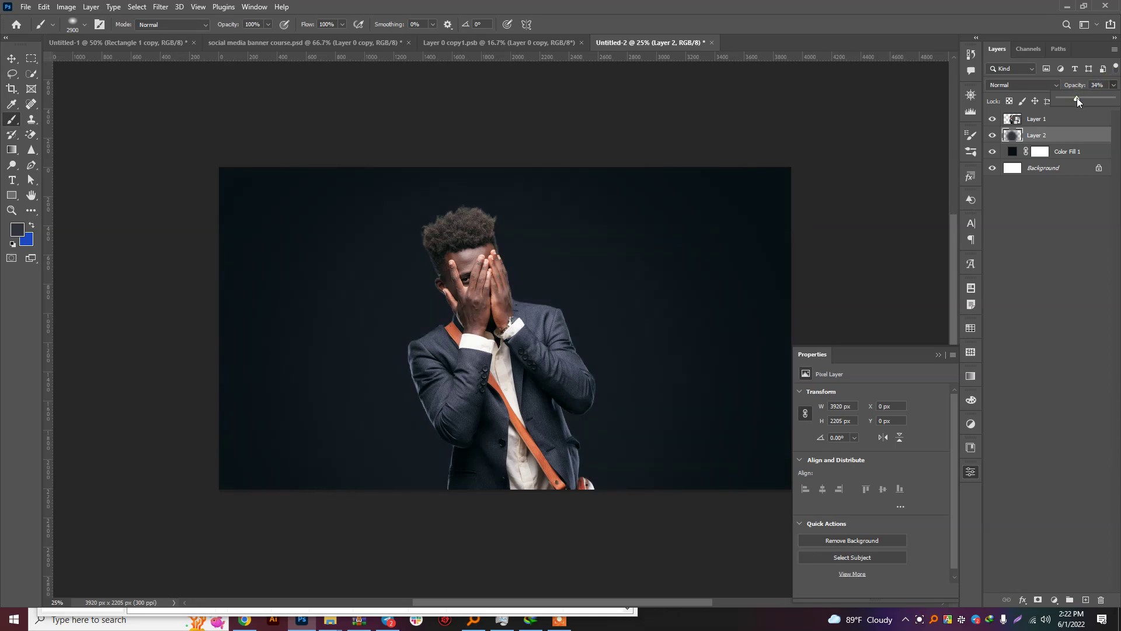
left_click(1068, 151, "shift")
Step: Merge the glow with Color Fill 1, add 3.44% Gaussian monochromatic noise, then add Layer 3
right_click(1074, 143)
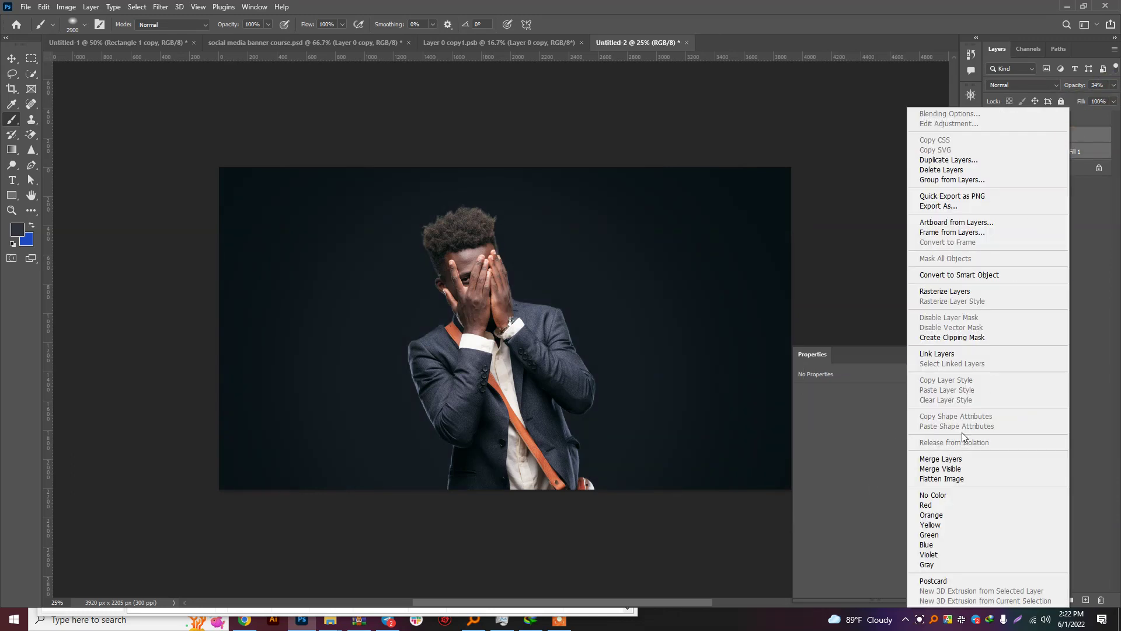
left_click(940, 459)
left_click(161, 7)
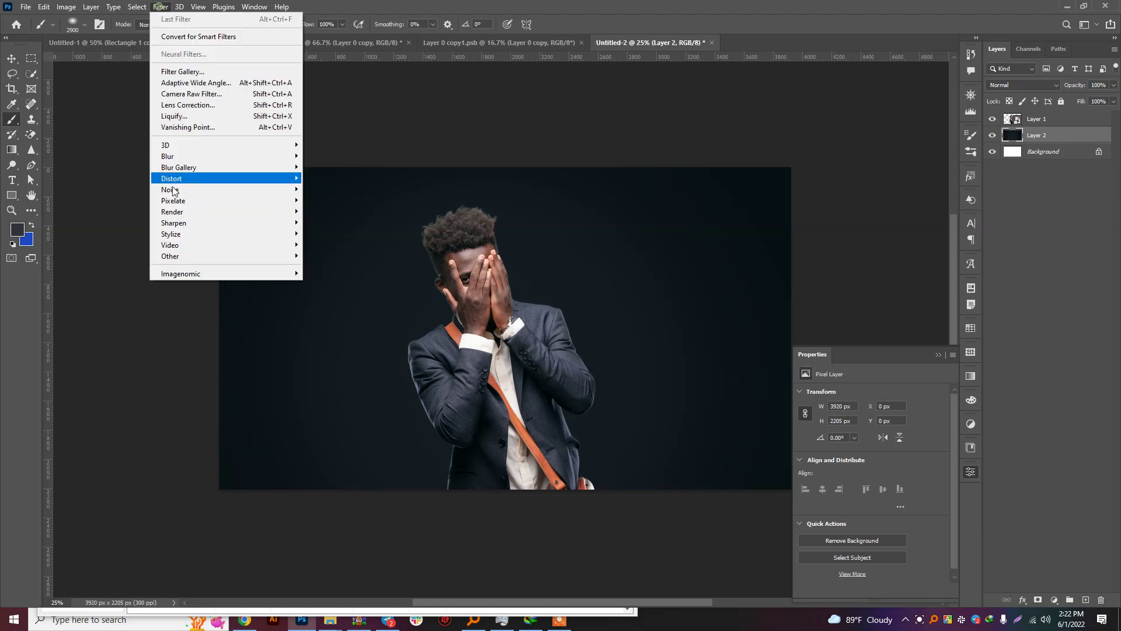
mouse_move(169, 189)
left_click(325, 185)
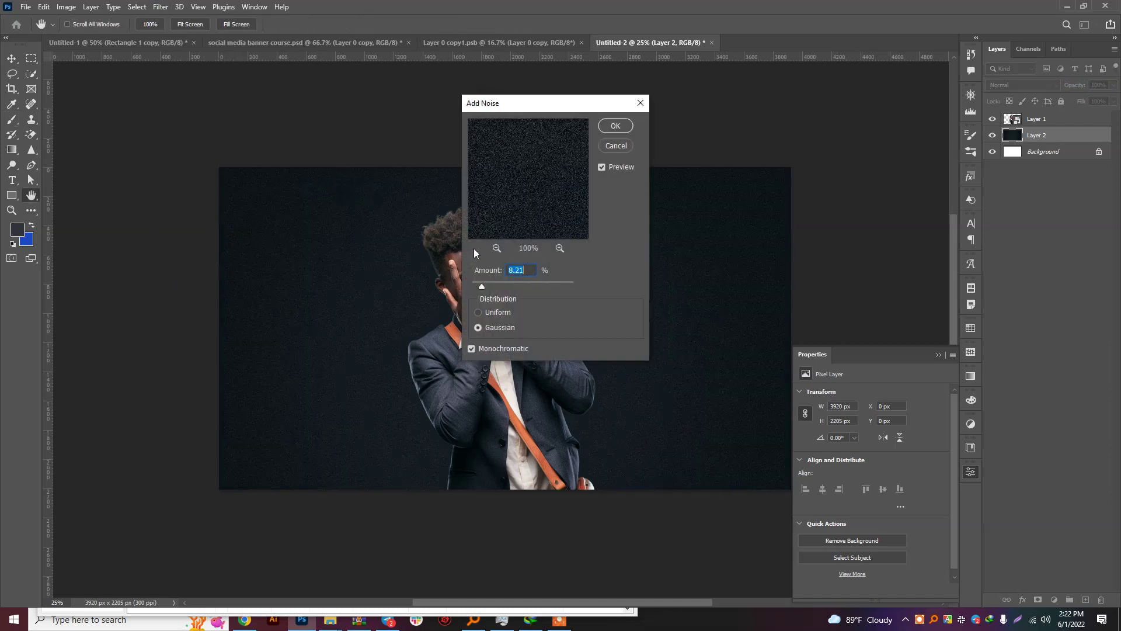
left_click(477, 281)
left_click(477, 283)
left_click(618, 124)
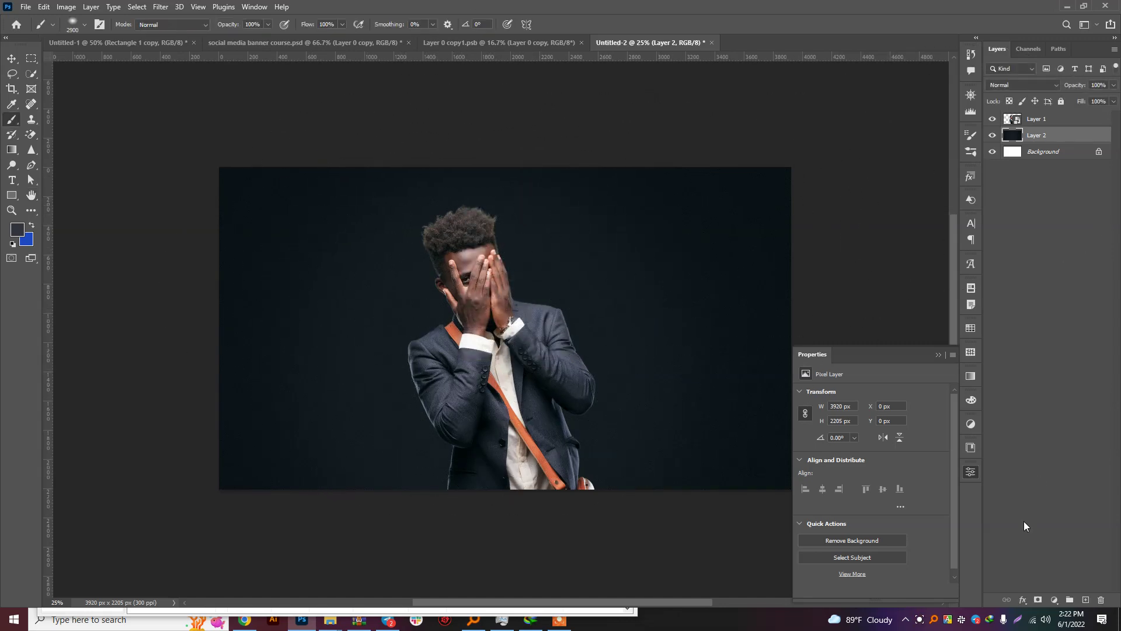
left_click(1085, 600)
Step: Place a text box left of the man's head in Bebas Neue Pro Bold
left_click(12, 179)
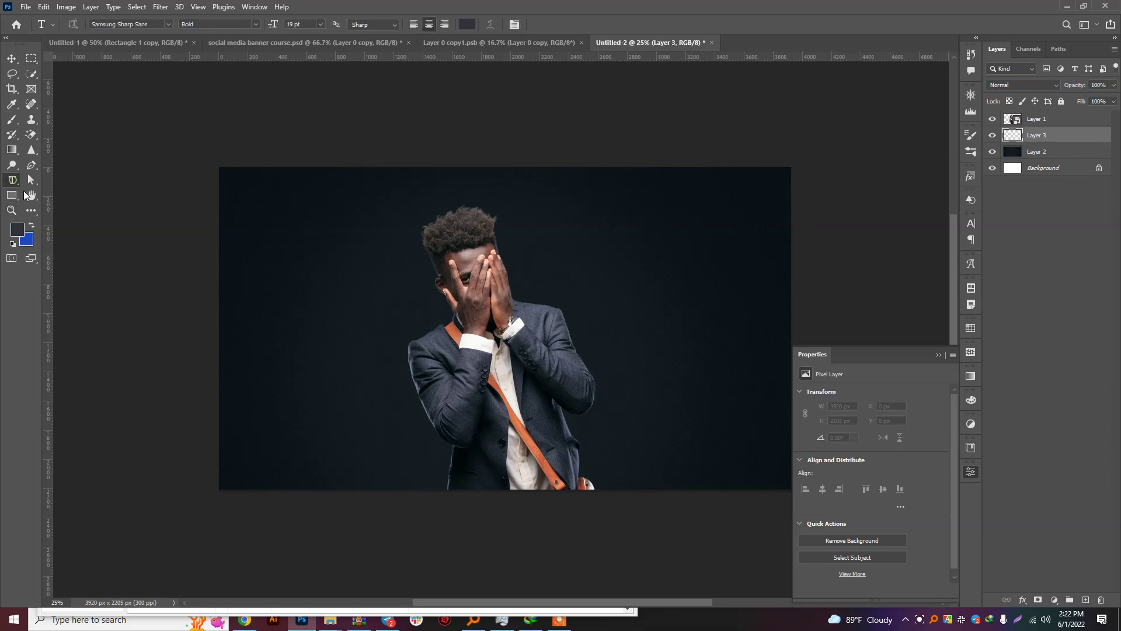
left_click(386, 299)
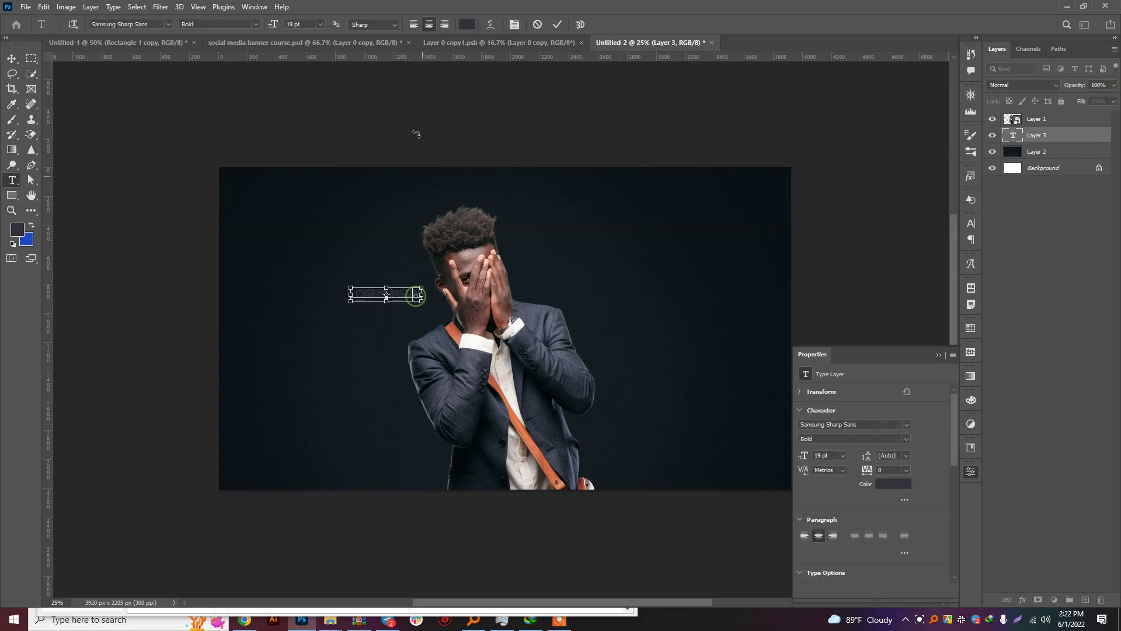
left_click(157, 24)
type("bebas")
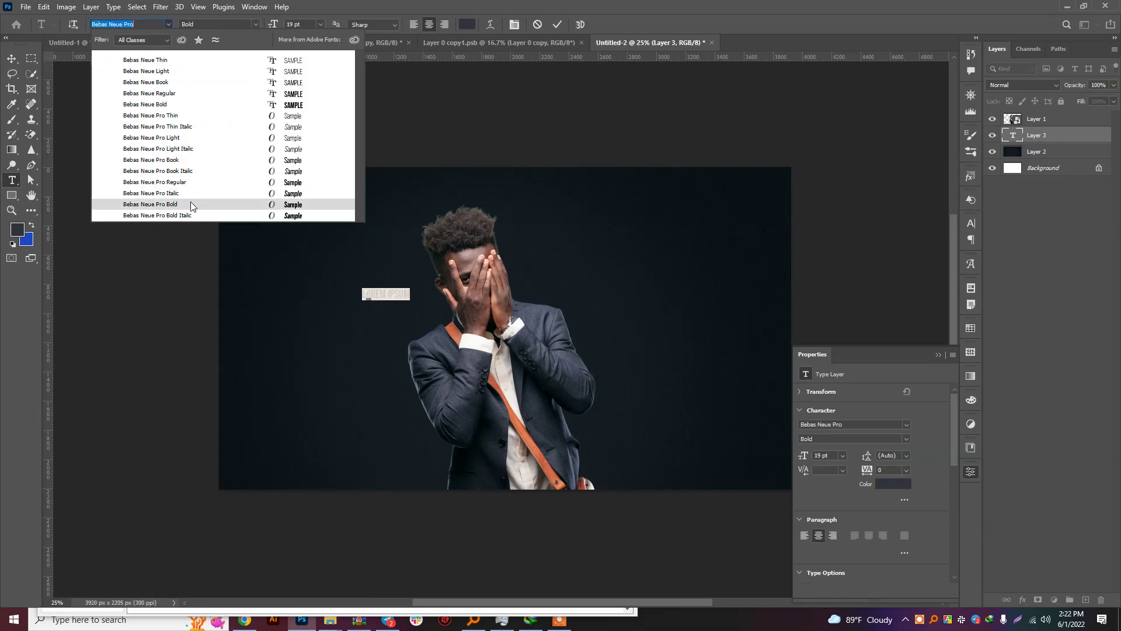
left_click(191, 203)
Step: Colour the text bag-strap orange #d7734a and type the number 200000
left_click(467, 24)
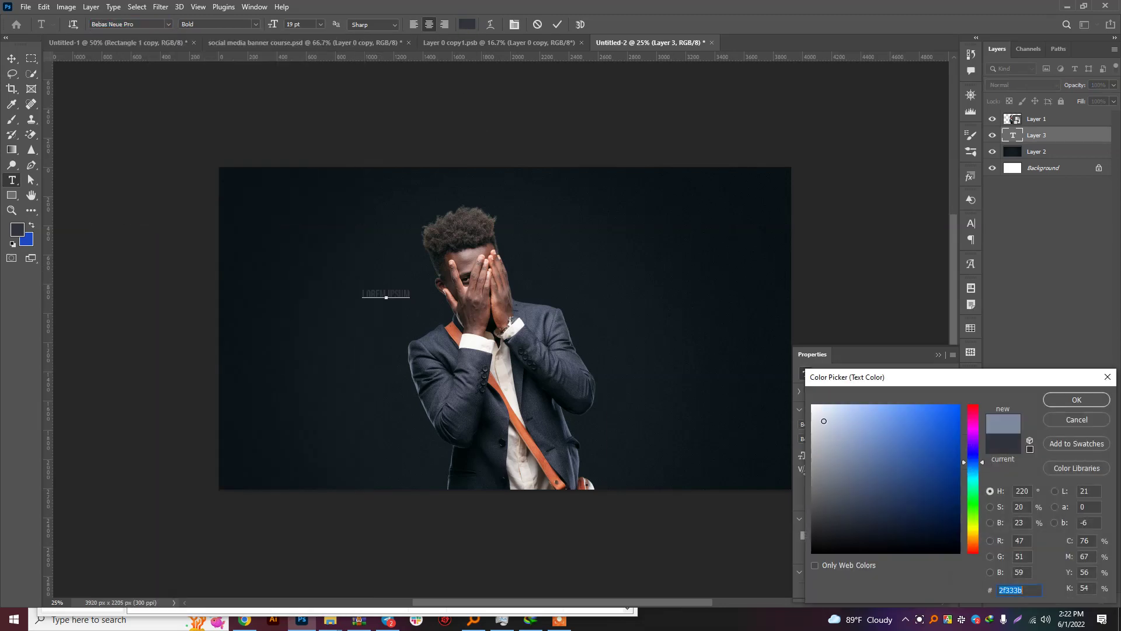
left_click(518, 373)
left_click(507, 399)
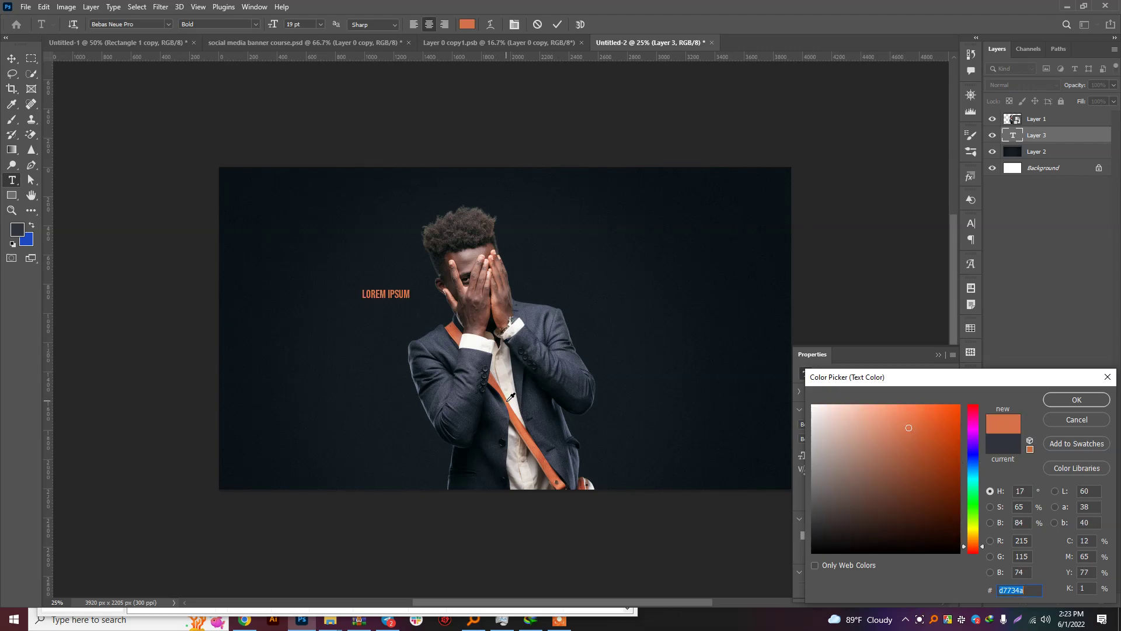
left_click(1076, 399)
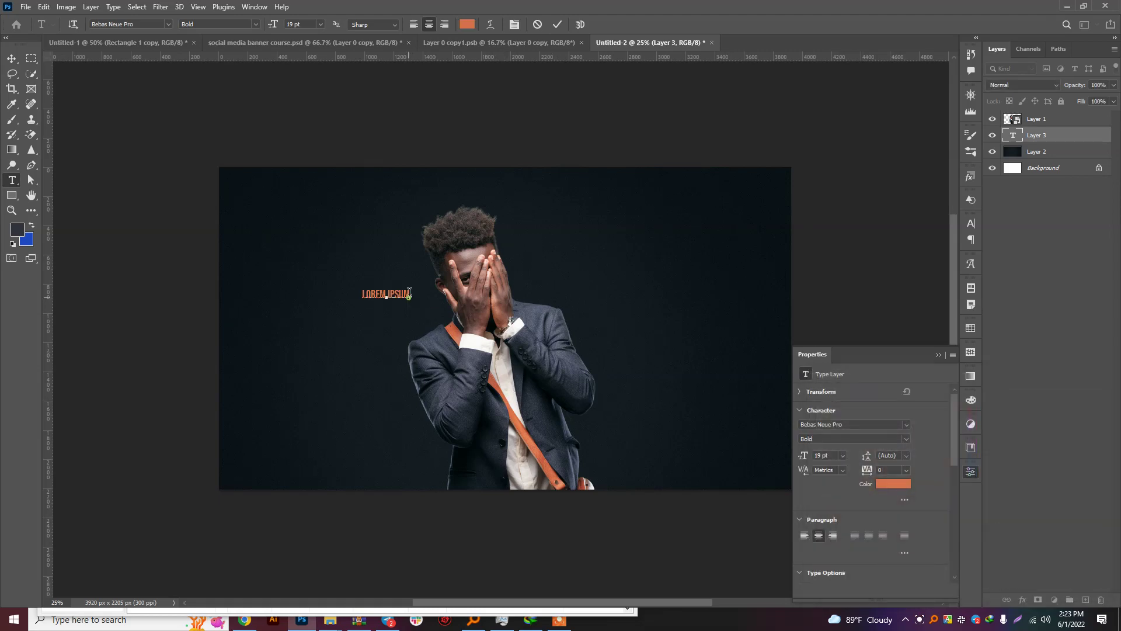
type("2")
type("00000")
Step: Increase the 200000 font size and move the number to the banner centre
key("ctrl+a")
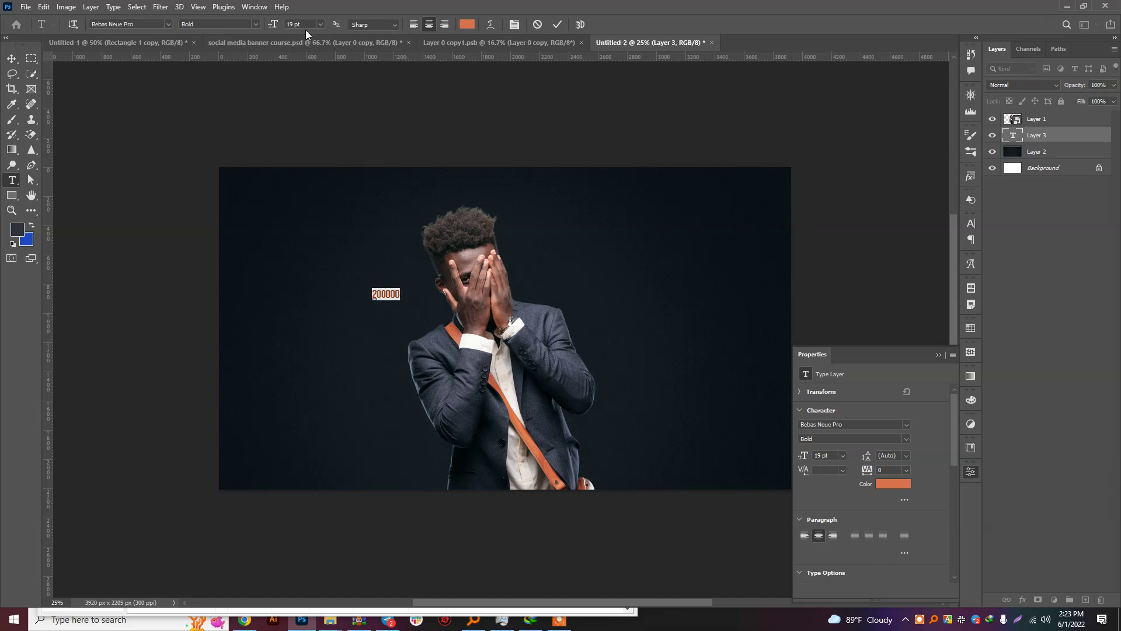
left_click(306, 26)
key("shift+Up")
key("shift+Up")
key("shift+Up")
key("shift+Up")
key("shift+Up")
key("shift+Up")
key("shift+Up")
key("shift+Up")
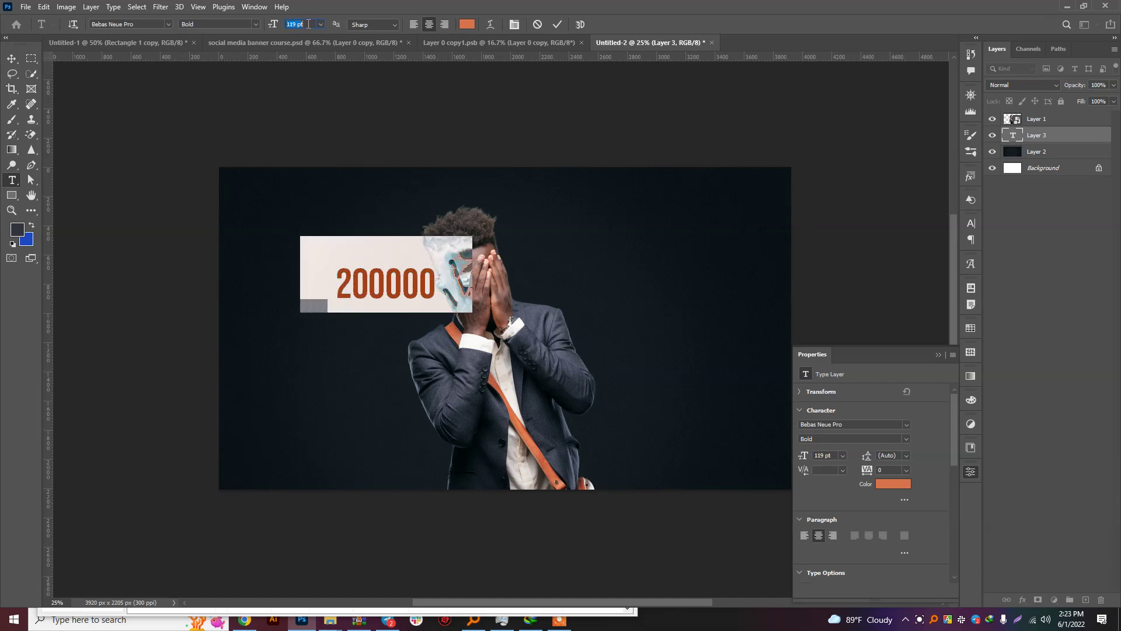
key("shift+Up")
key("shift+Up")
key("shift+Up")
key("shift+Up")
key("shift+Up")
key("shift+Up")
key("shift+Up")
key("shift+Up")
key("shift+Up")
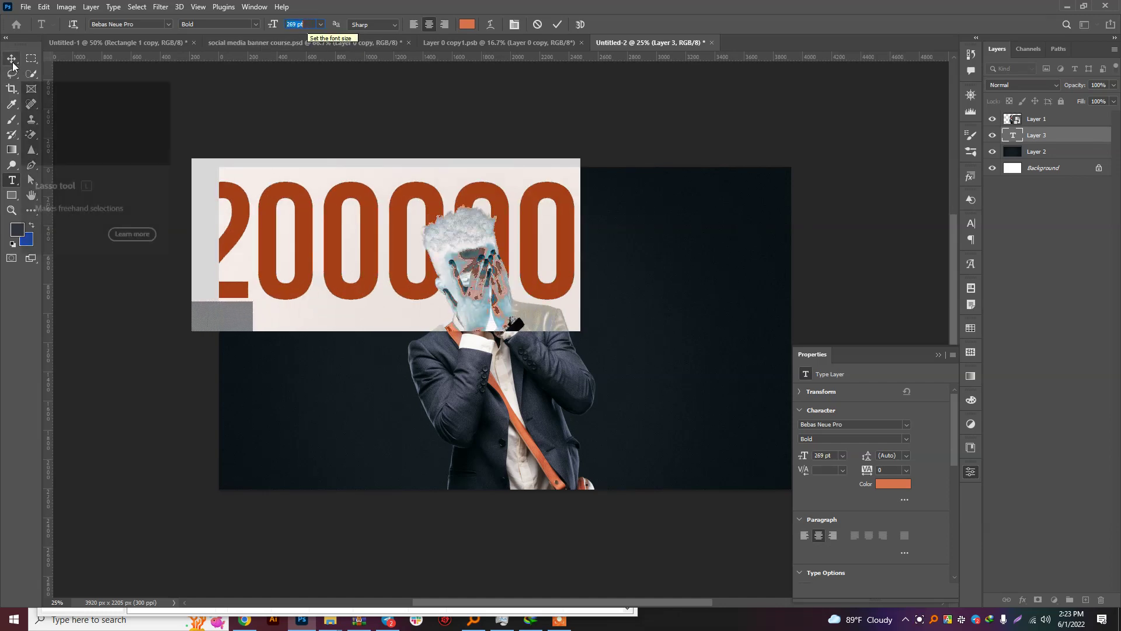
key("ctrl+Return")
key("v")
left_click_drag(408, 278, 509, 338)
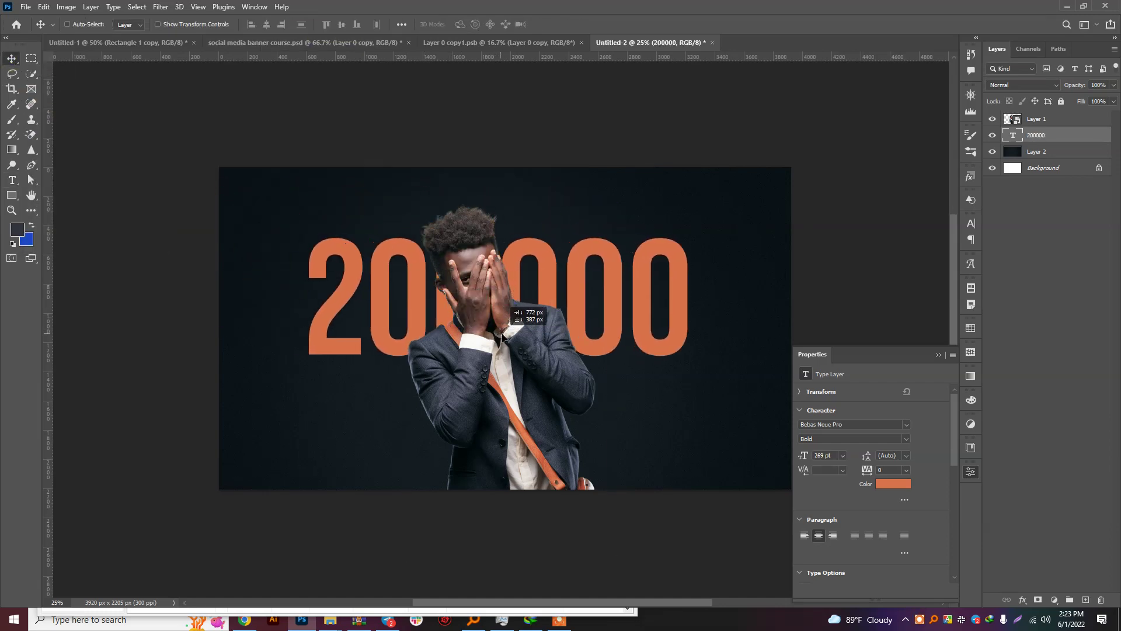
Step: Scale the 200000 text up from its centre and nudge it slightly upward
key("ctrl+t")
left_click_drag(698, 302, 756, 305)
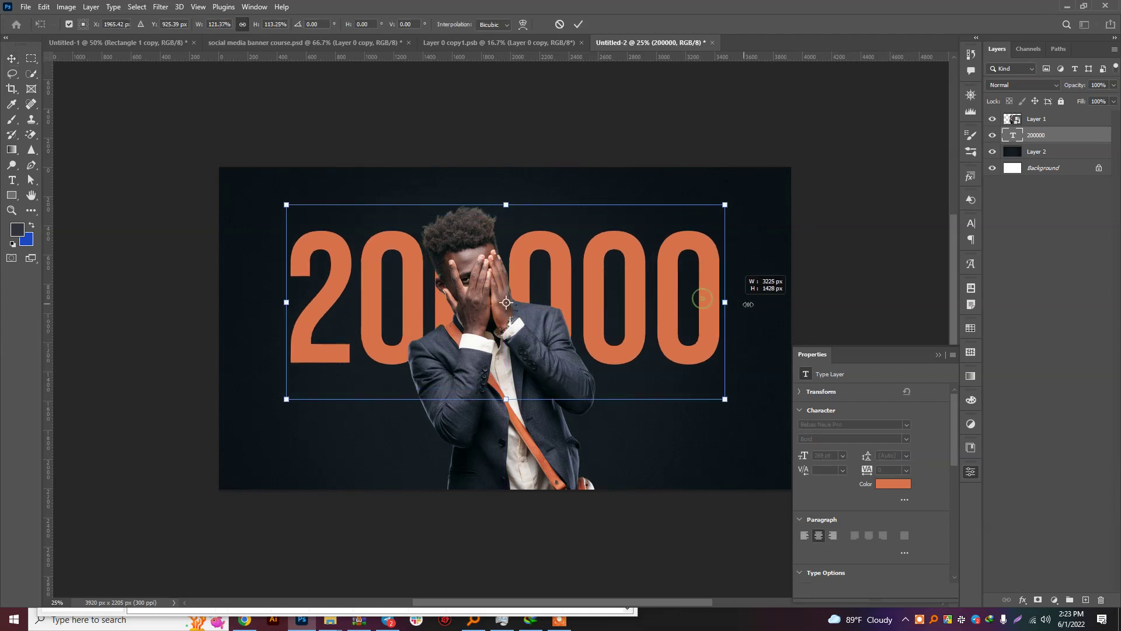
key("Return")
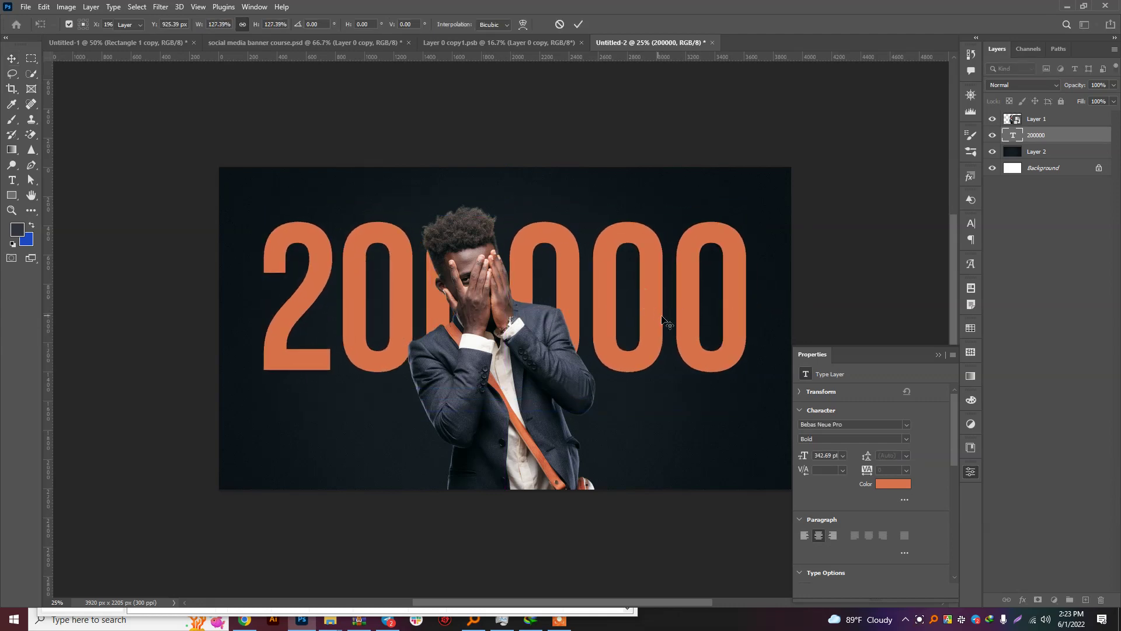
left_click_drag(654, 310, 657, 300)
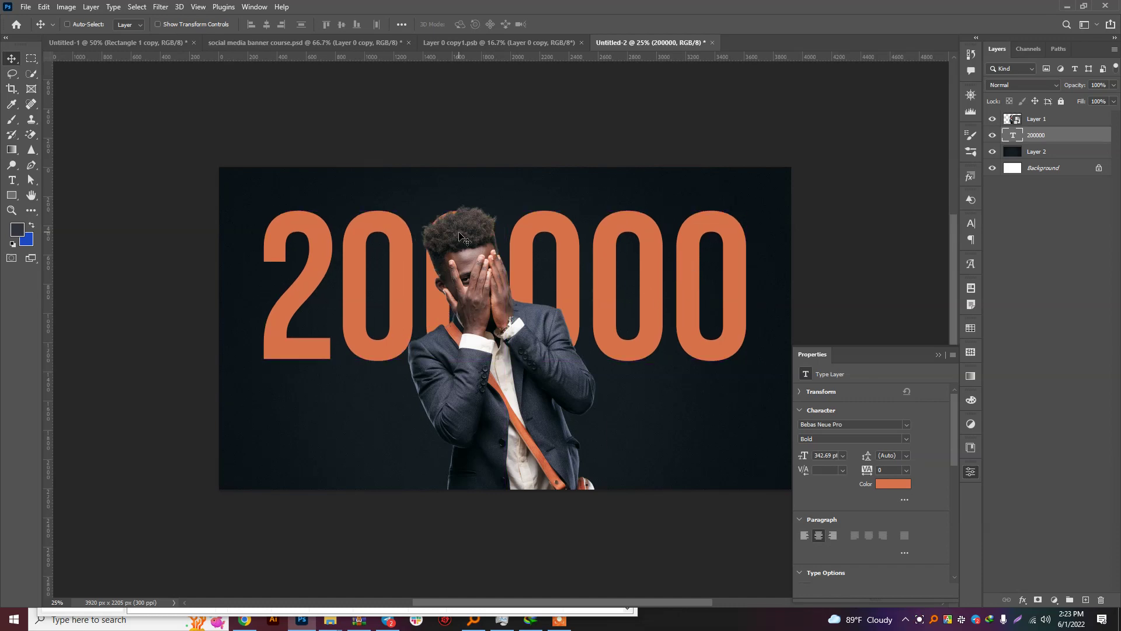
scroll(461, 233, "down", 2)
scroll(461, 233, "down", 3)
scroll(461, 233, "down", 2)
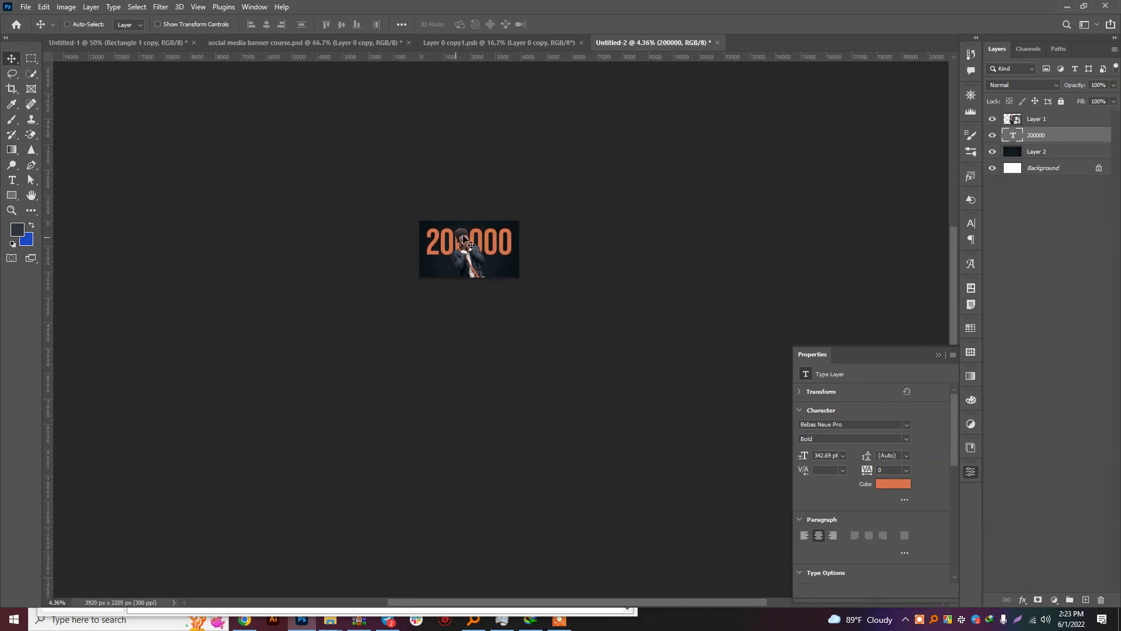
scroll(461, 245, "up", 2)
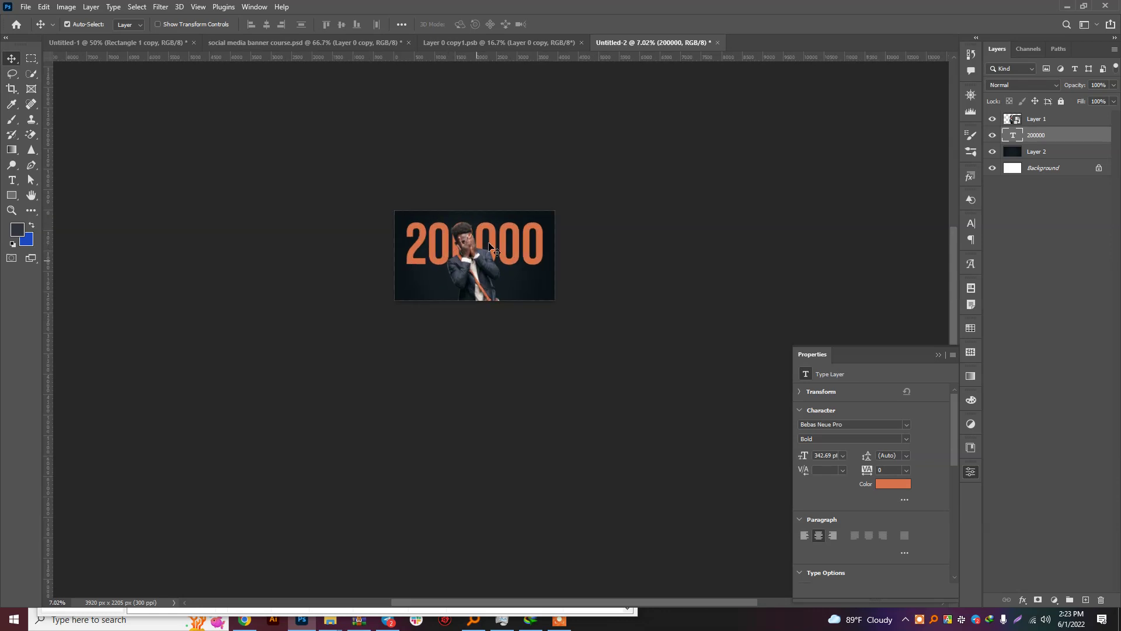
scroll(491, 247, "up", 1)
scroll(482, 243, "up", 1)
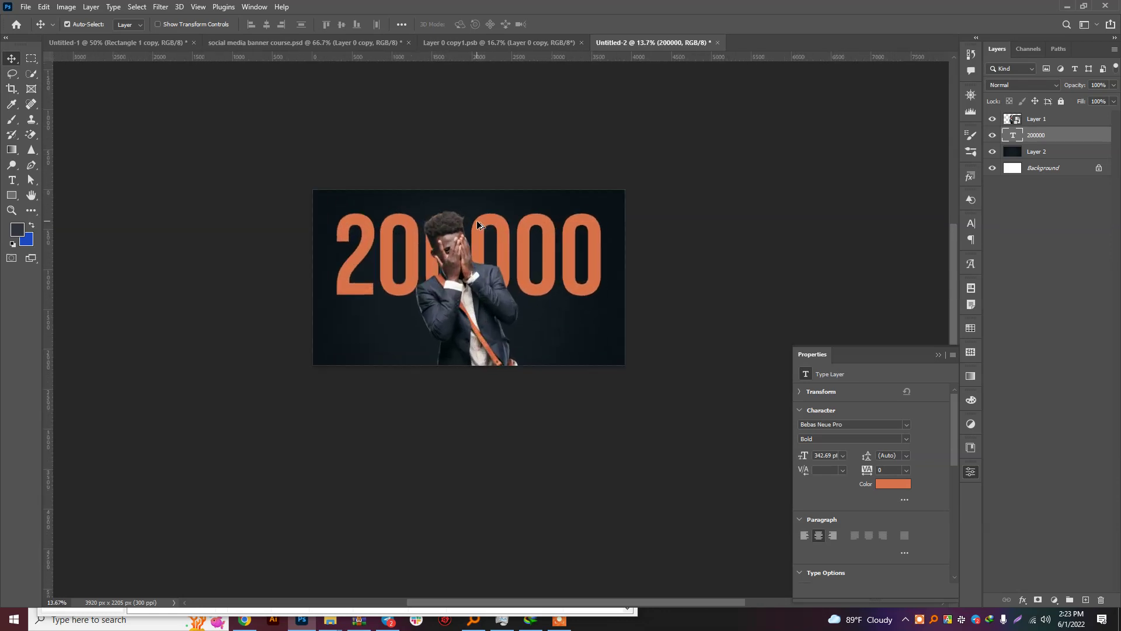
scroll(485, 245, "up", 2)
Step: Try shrinking the number, then cancel to keep it at 342.69 pt
key("ctrl+t")
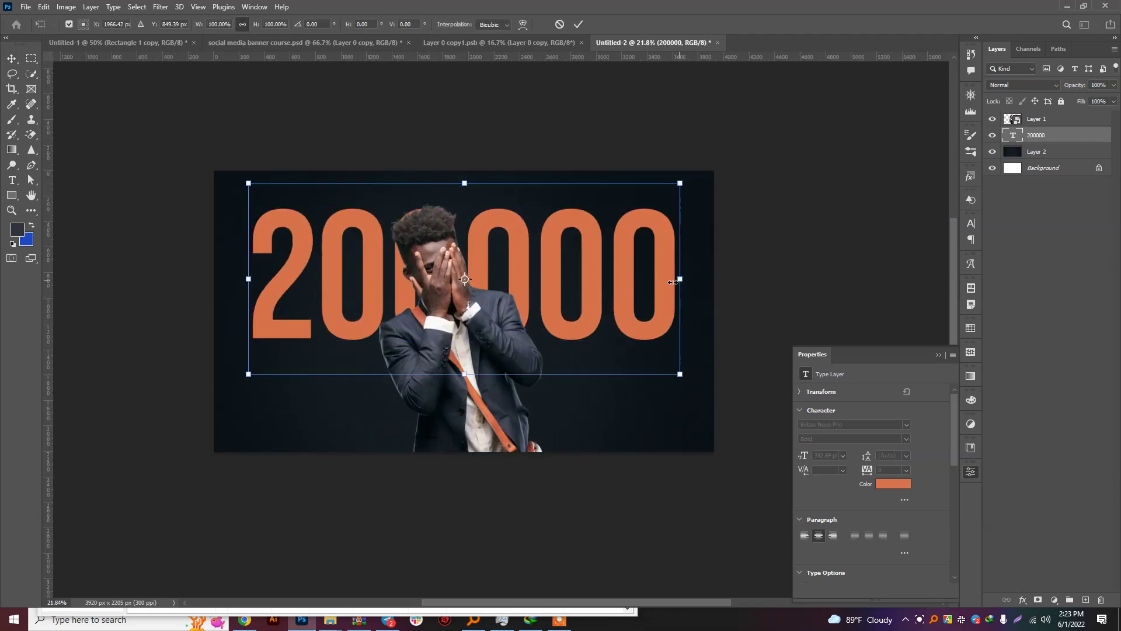
mouse_move(679, 279)
left_mouse_down()
mouse_move(527, 280)
mouse_move(514, 277)
mouse_move(520, 266)
left_mouse_up()
key("Escape")
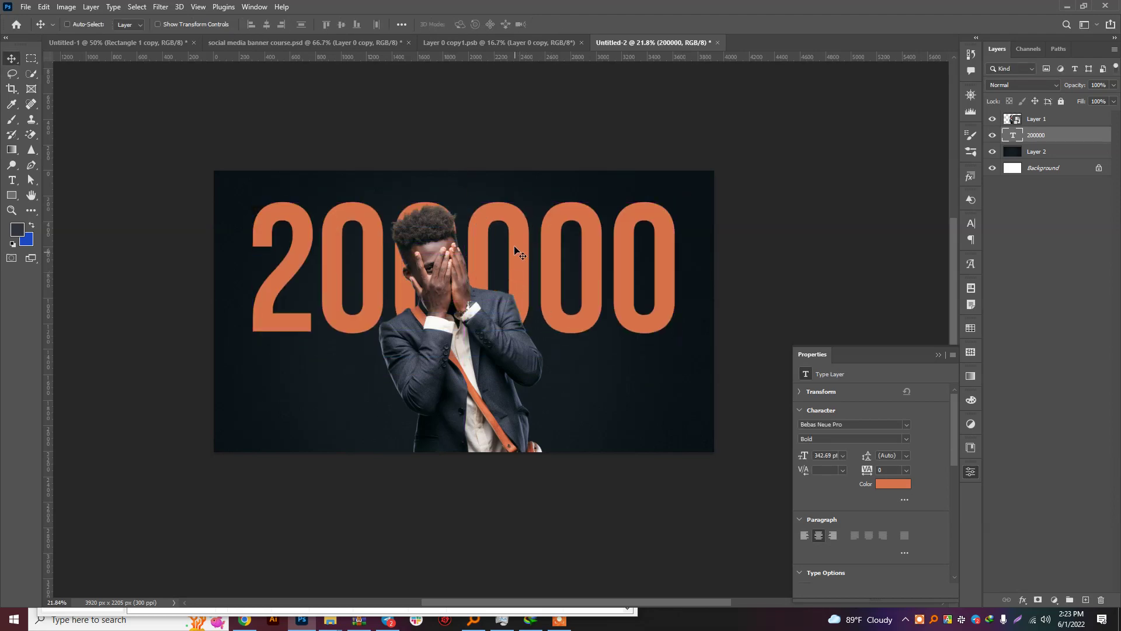
scroll(511, 244, "up", 1)
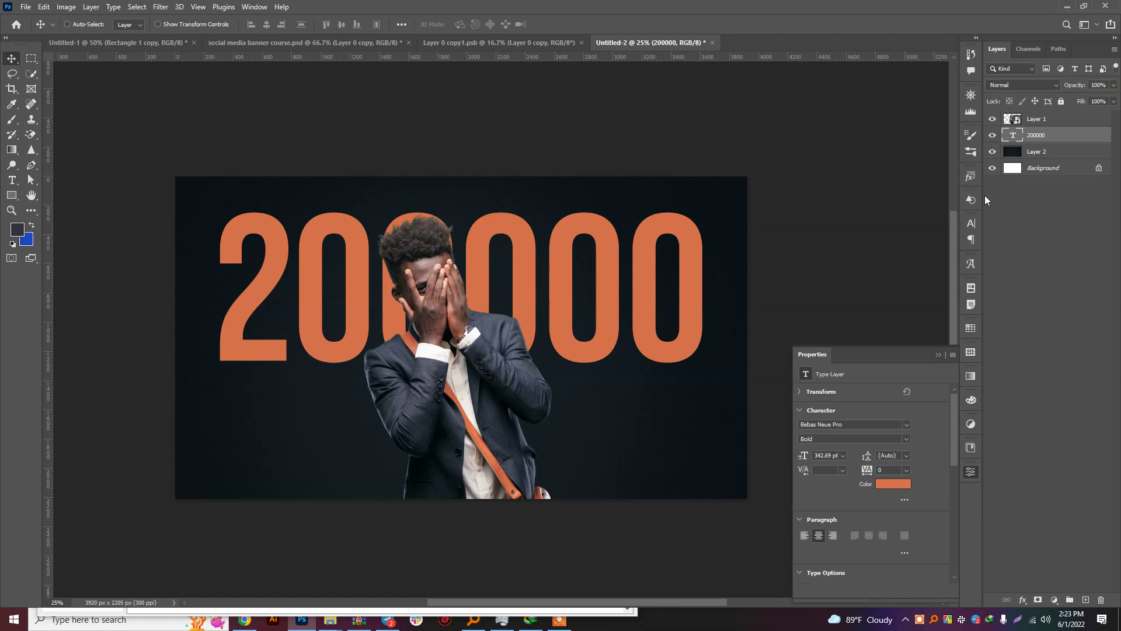
Step: Duplicate the 200000 text layer and delete the original
left_click(572, 241)
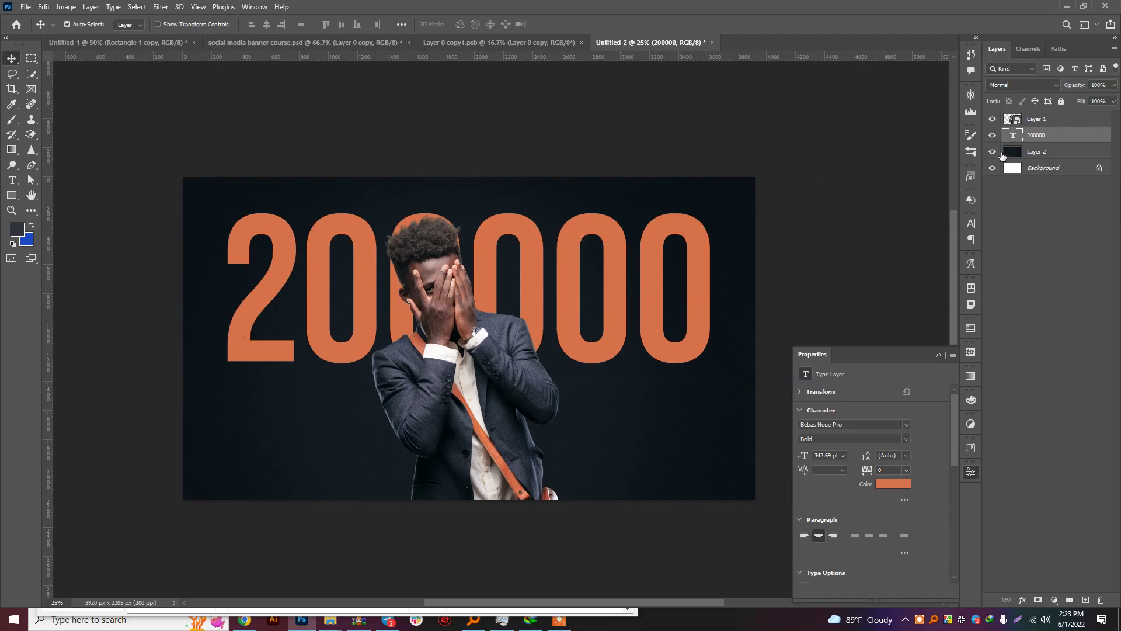
key("ctrl+j")
left_click(1022, 153)
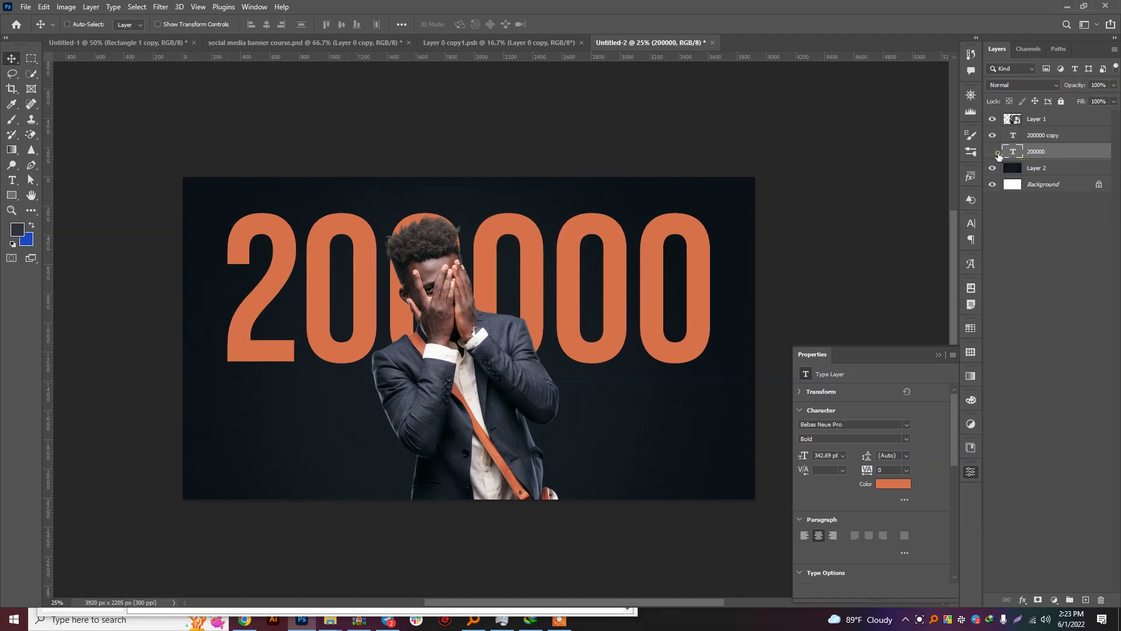
left_click(997, 151)
key("Right")
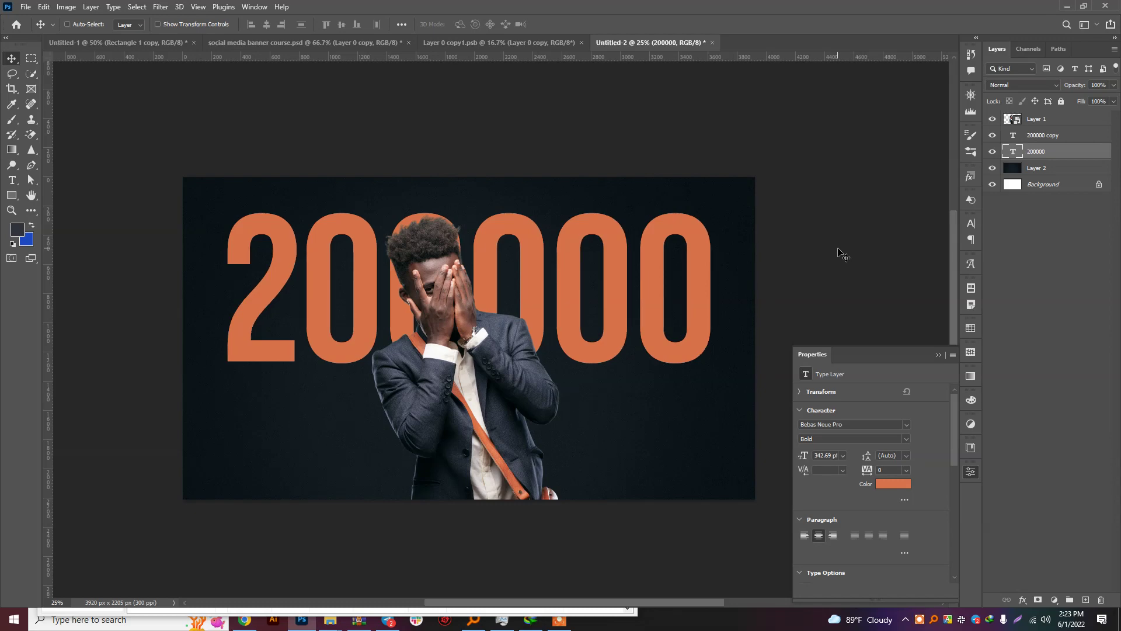
key("Right")
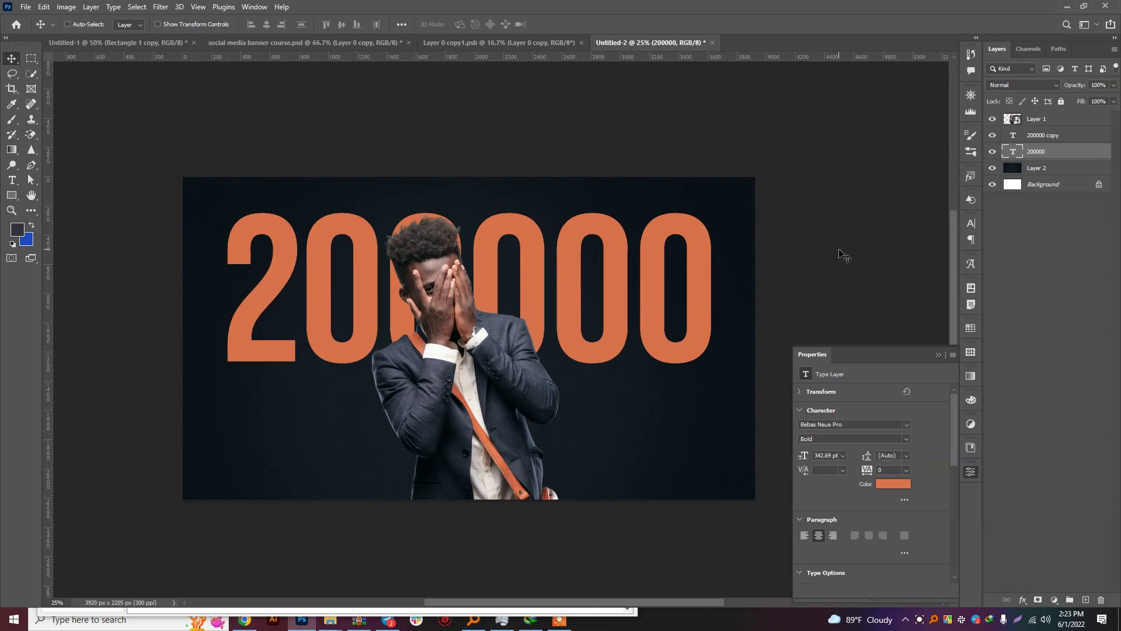
key("Delete")
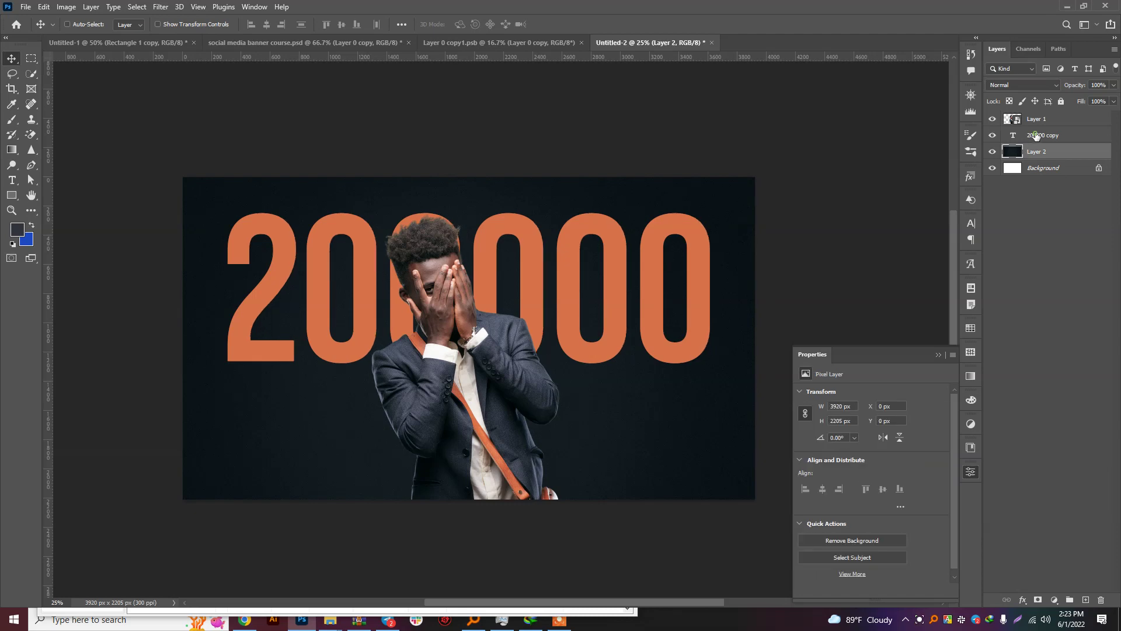
left_click(1039, 138)
Step: Duplicate the copy again and nudge the lower copy slightly down
key("ctrl+j")
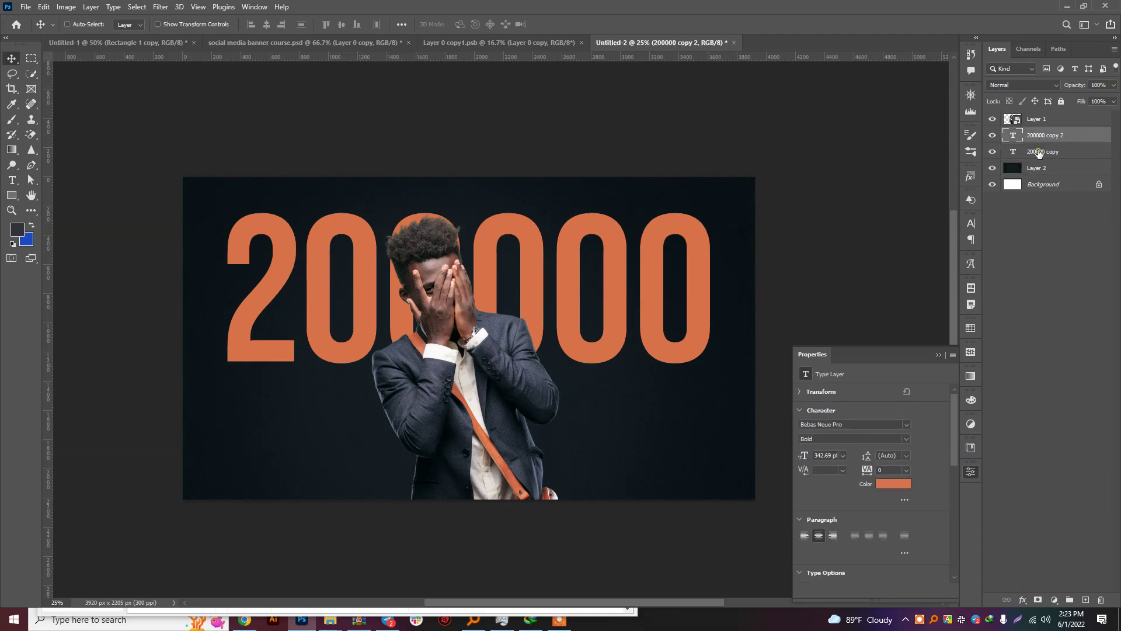
left_click(1038, 153)
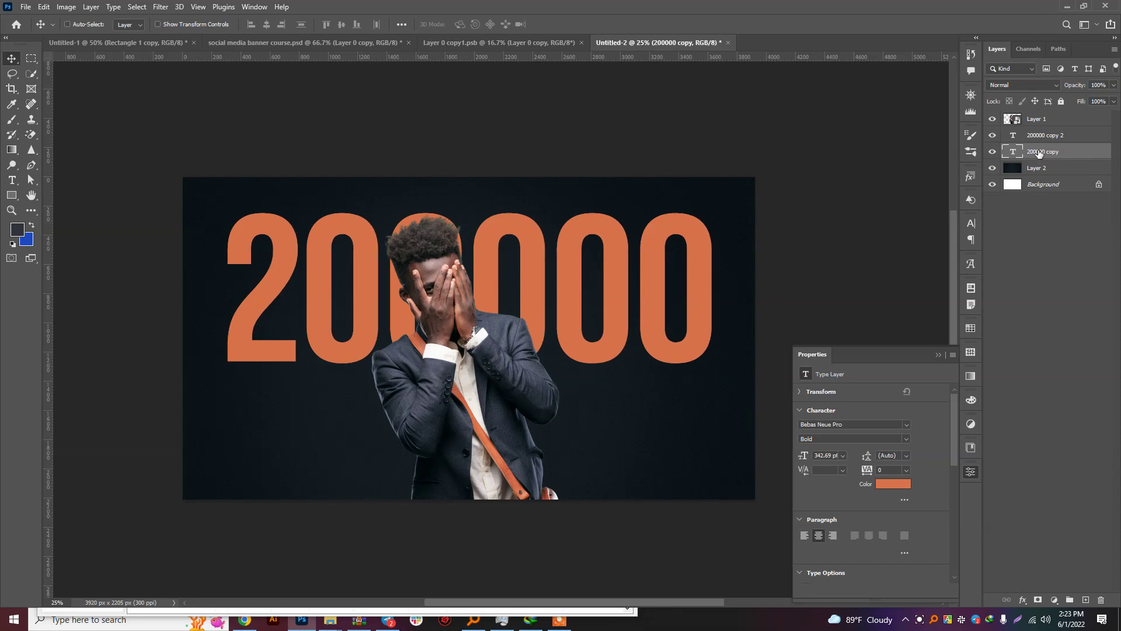
key("Down")
key("Down")
key("Down")
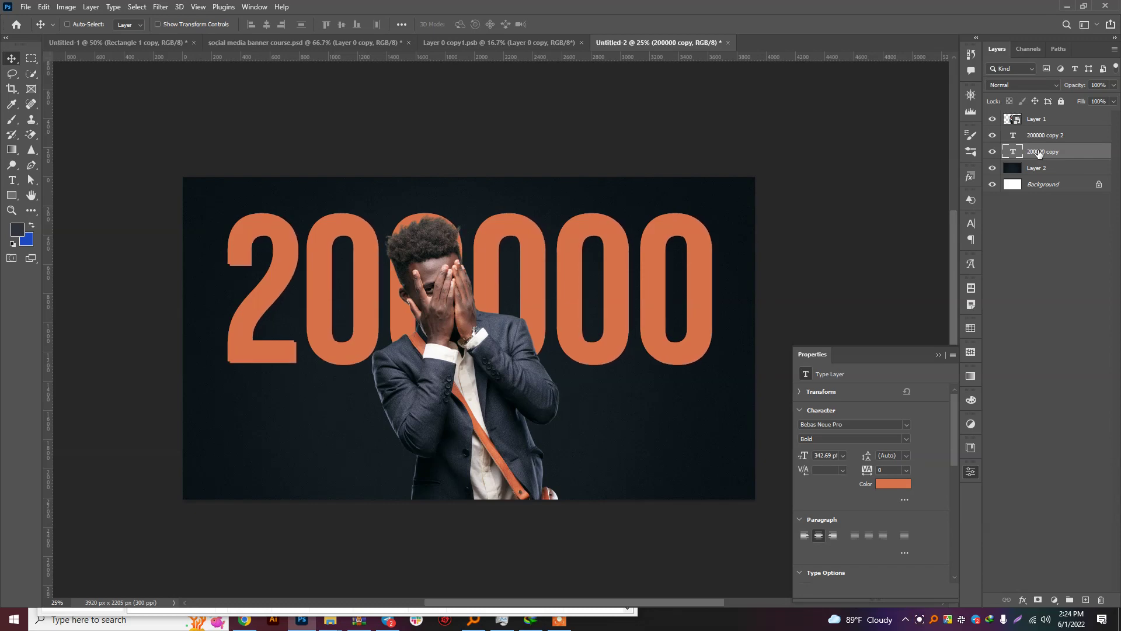
key("Down")
key("Down")
Step: Lower the offset 200000 copy's fill to 45% and add a layer mask
left_click(1112, 101)
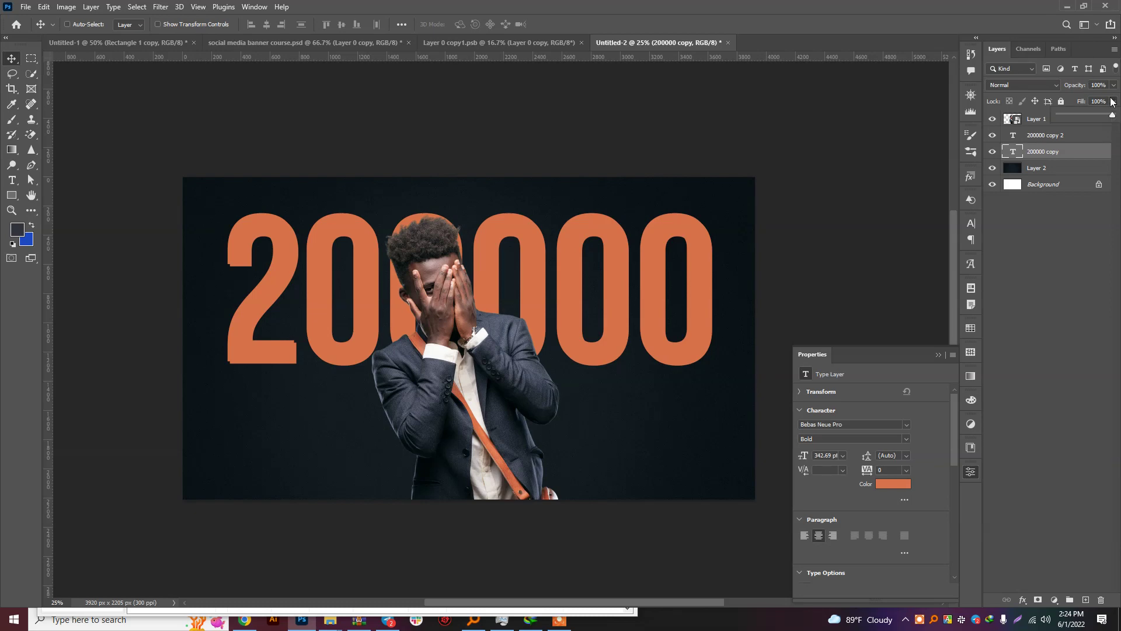
left_click_drag(1083, 116, 1081, 117)
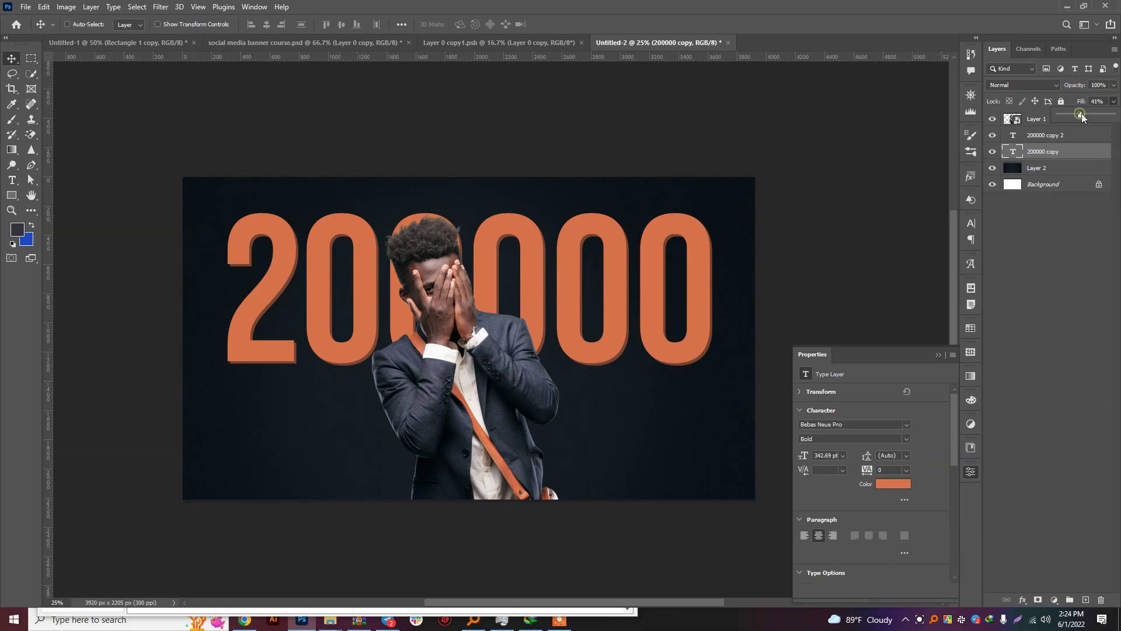
left_click(1037, 599)
Step: Fade the copy toward the bottom with a black-to-white mask gradient, then select 200000 copy 2
left_click(7, 150)
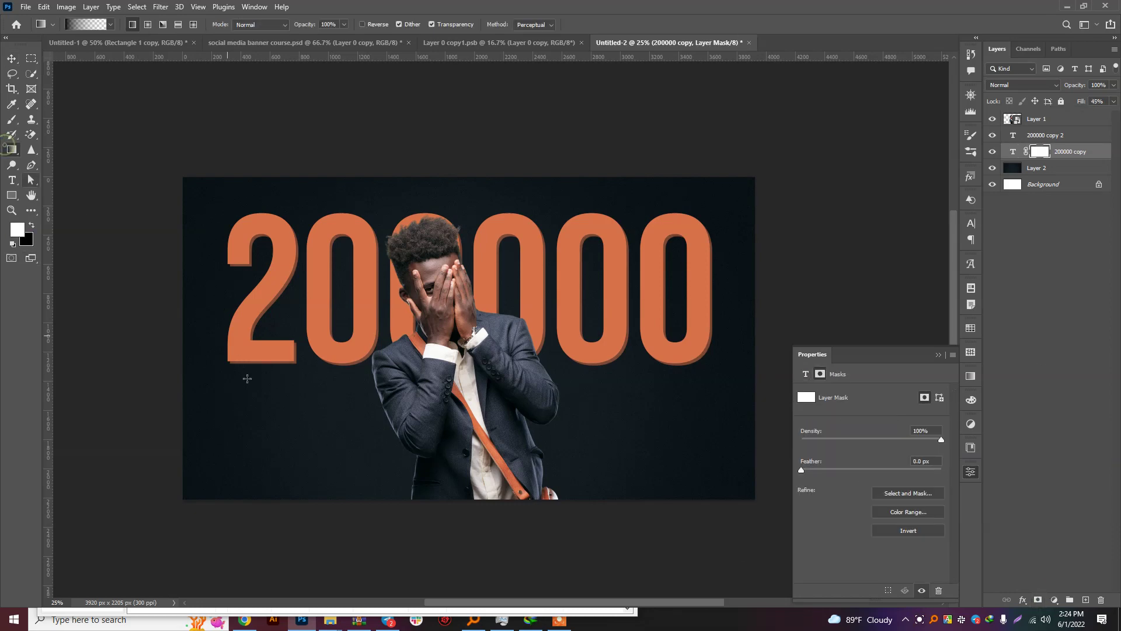
left_click(81, 25)
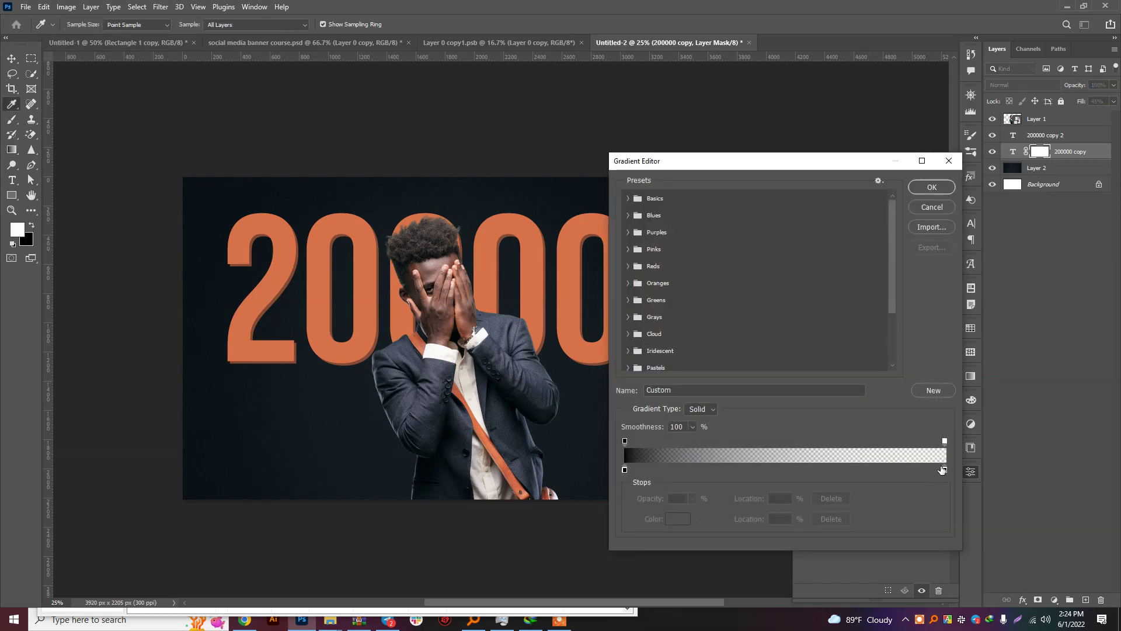
left_click(932, 187)
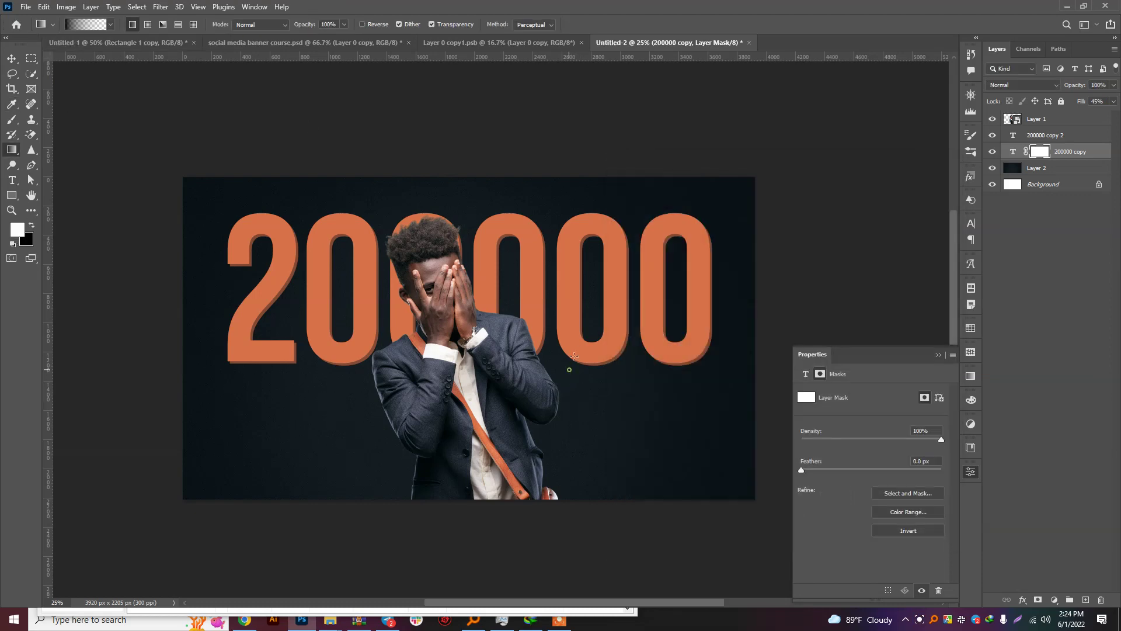
left_click_drag(583, 261, 569, 367)
scroll(642, 251, "up", 4)
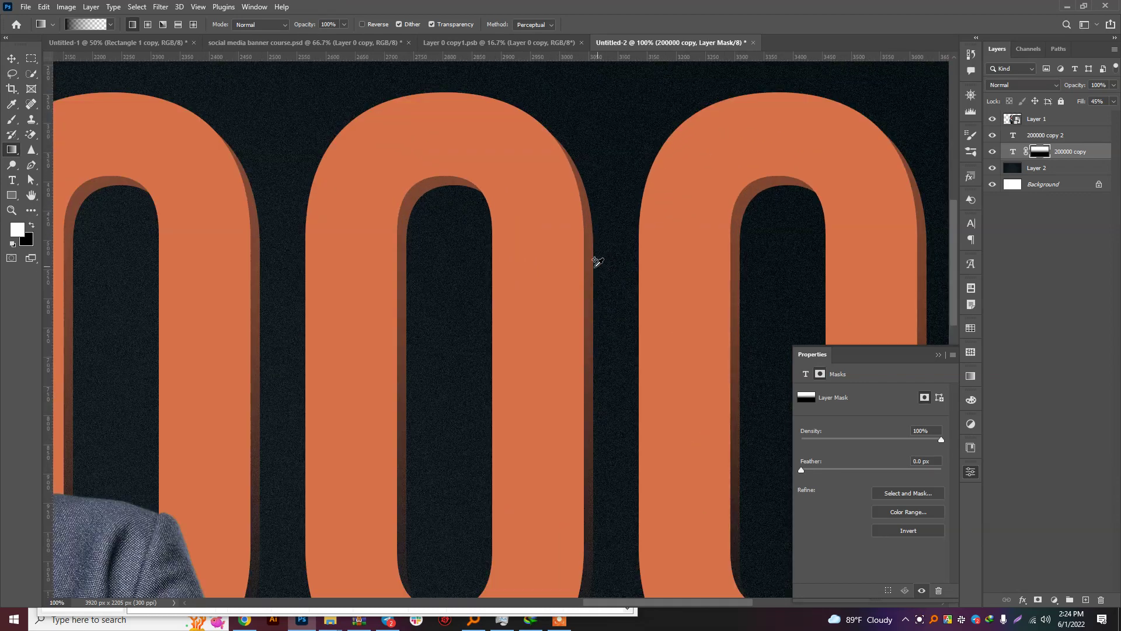
scroll(579, 229, "down", 3)
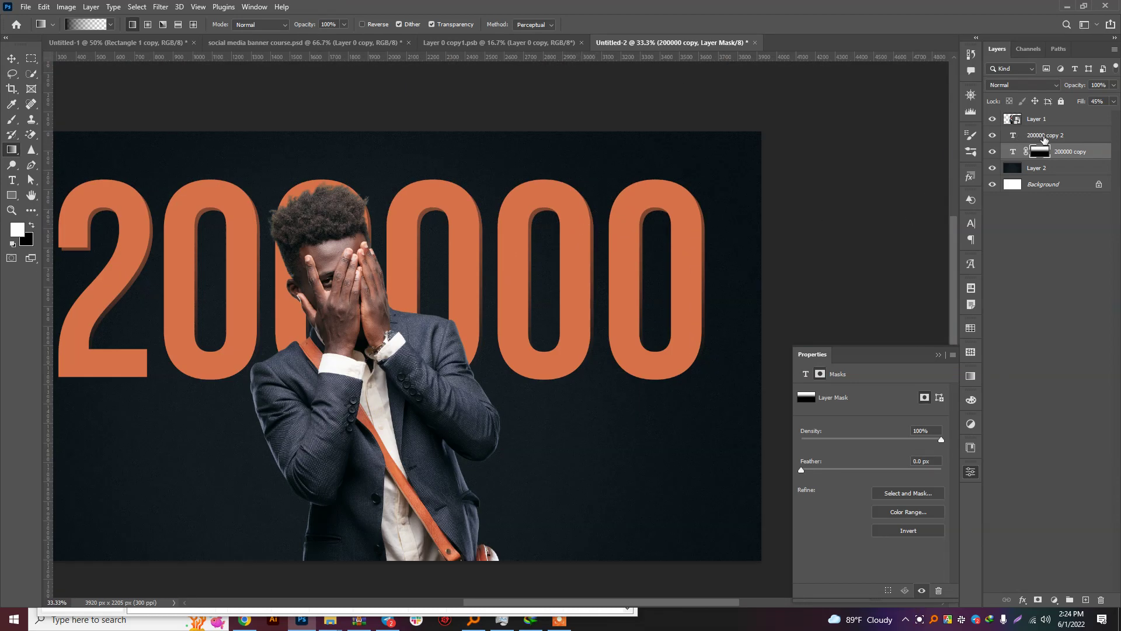
key("alt+bracketright")
Step: Add a new layer clipped to the 200000 text and flatten the brush tip into an ellipse
left_click(1084, 600)
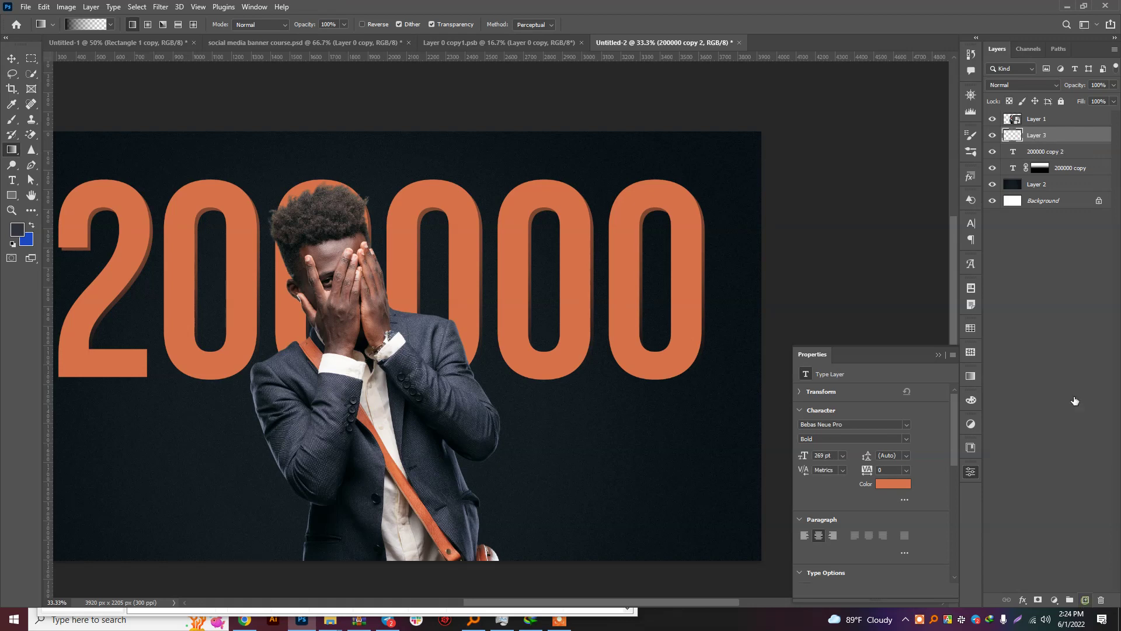
left_click(1047, 139, "alt")
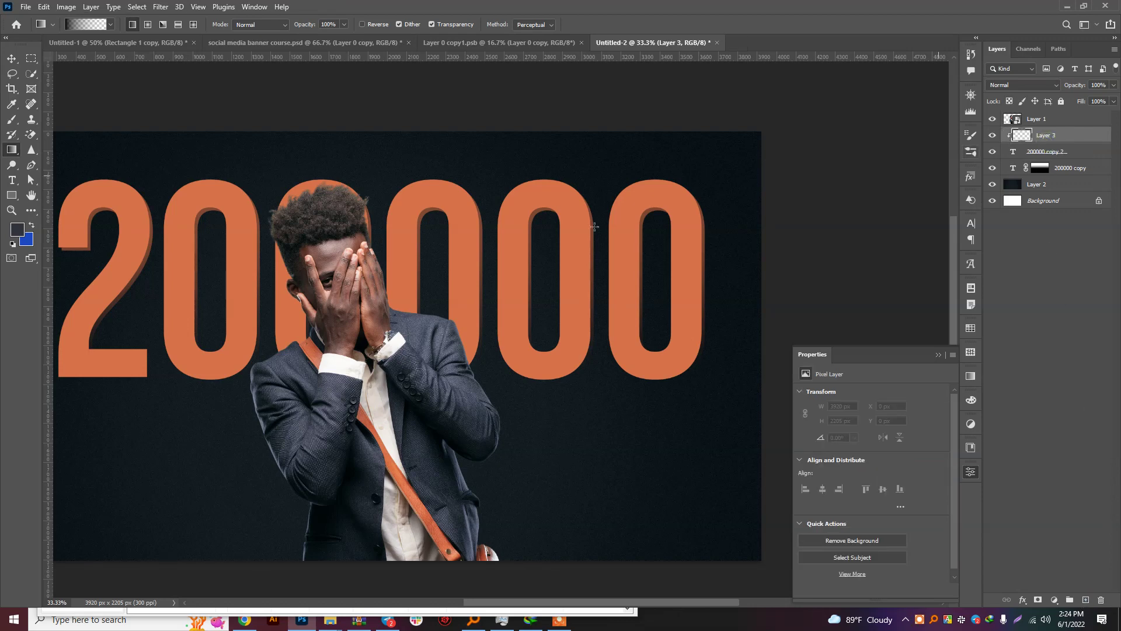
left_click(11, 119)
key("ctrl+minus")
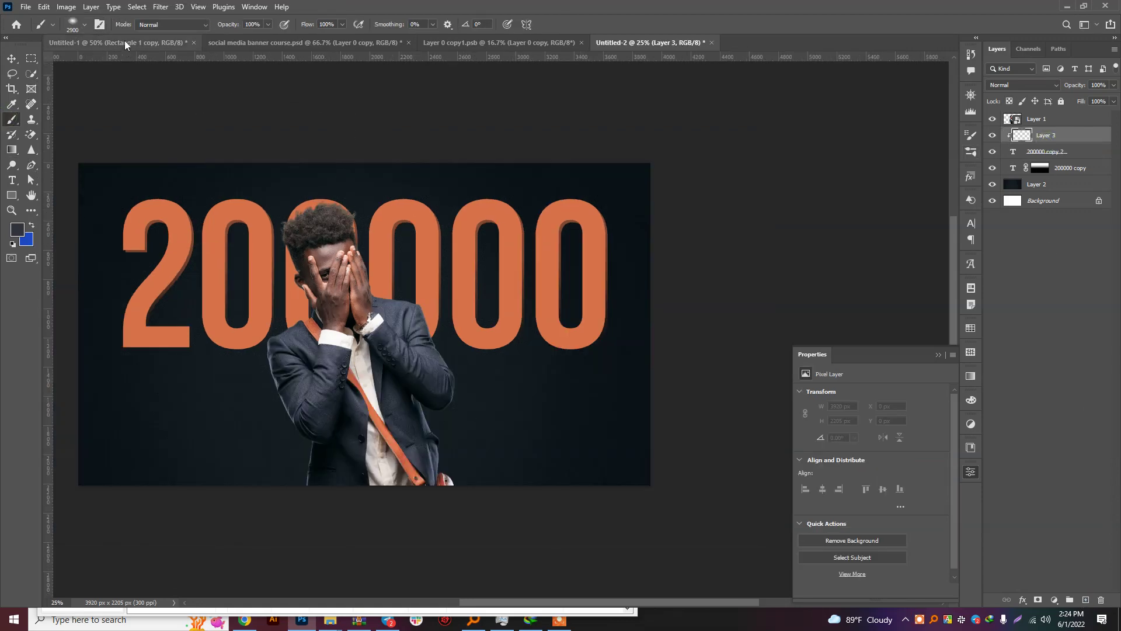
left_click(74, 25)
left_click_drag(36, 57, 52, 61)
Step: Paint a light peach highlight, based on the digits' orange, over the 2 and first 0
left_click(86, 23)
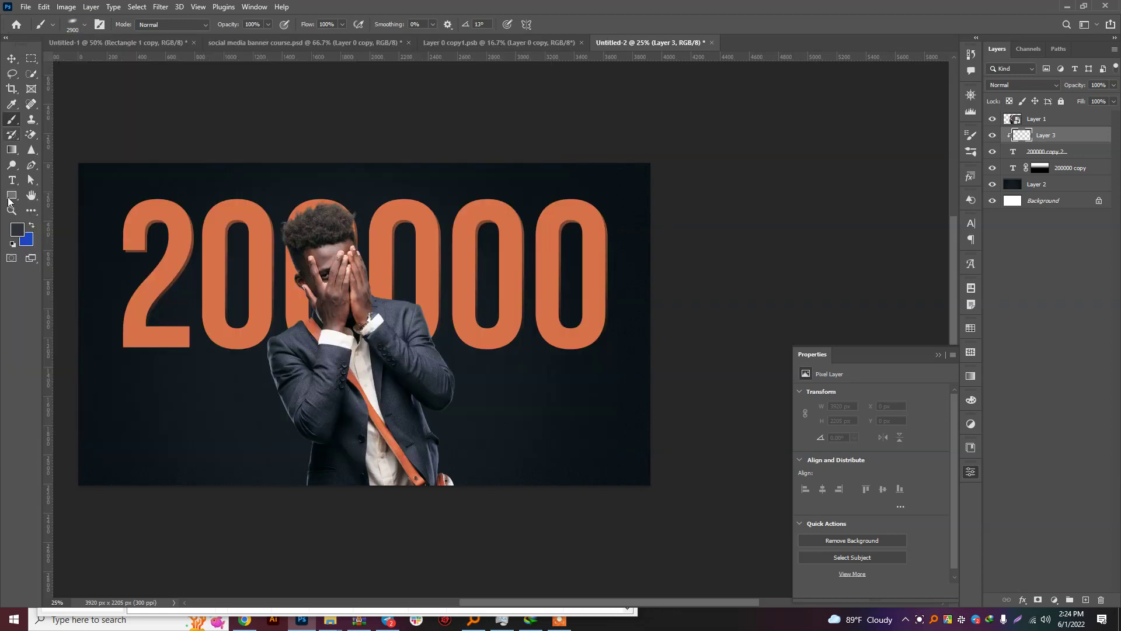
left_click(17, 229)
left_click(181, 245)
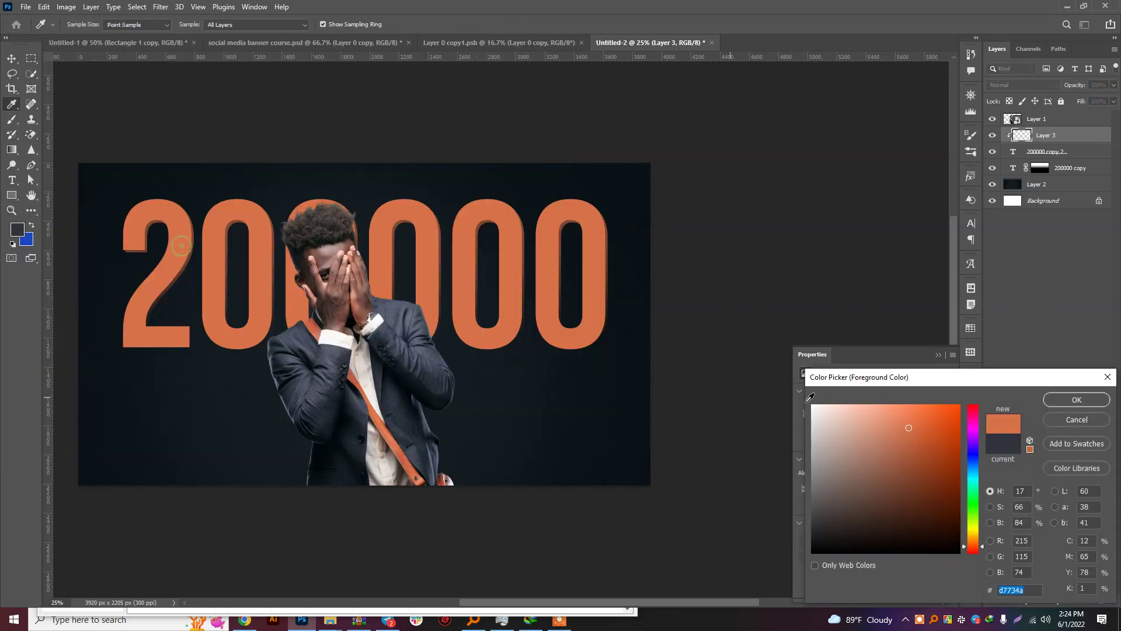
left_click(871, 416)
left_click(1076, 399)
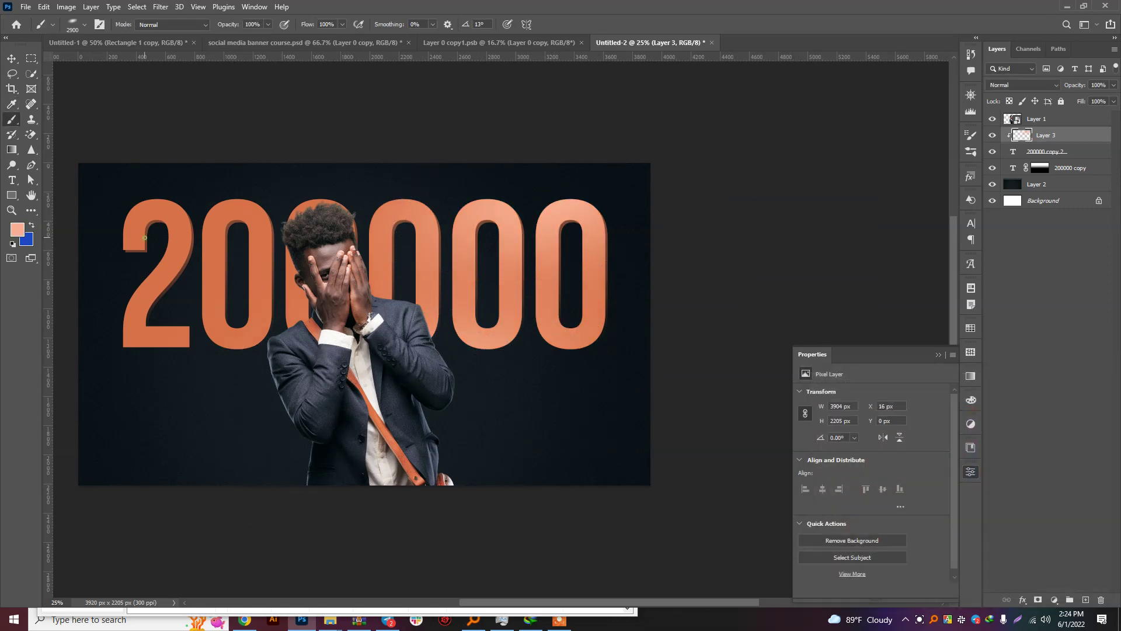
left_click(175, 257)
Step: Switch the paint colour to a darker orange sampled from the digits and adjust the brush
left_click(17, 230)
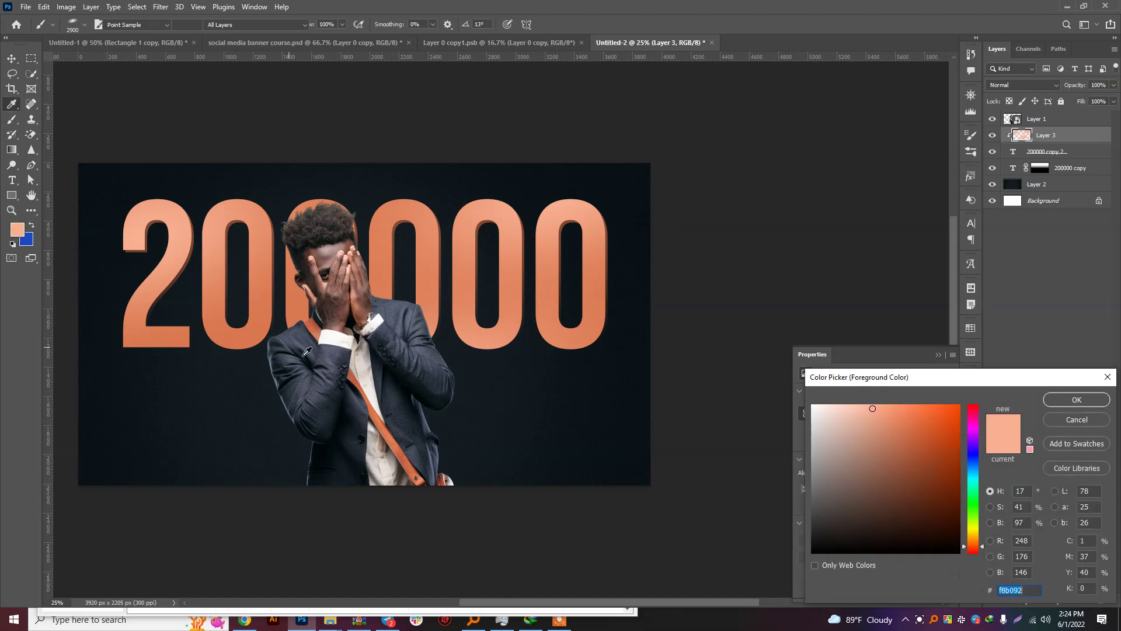
left_click(371, 397)
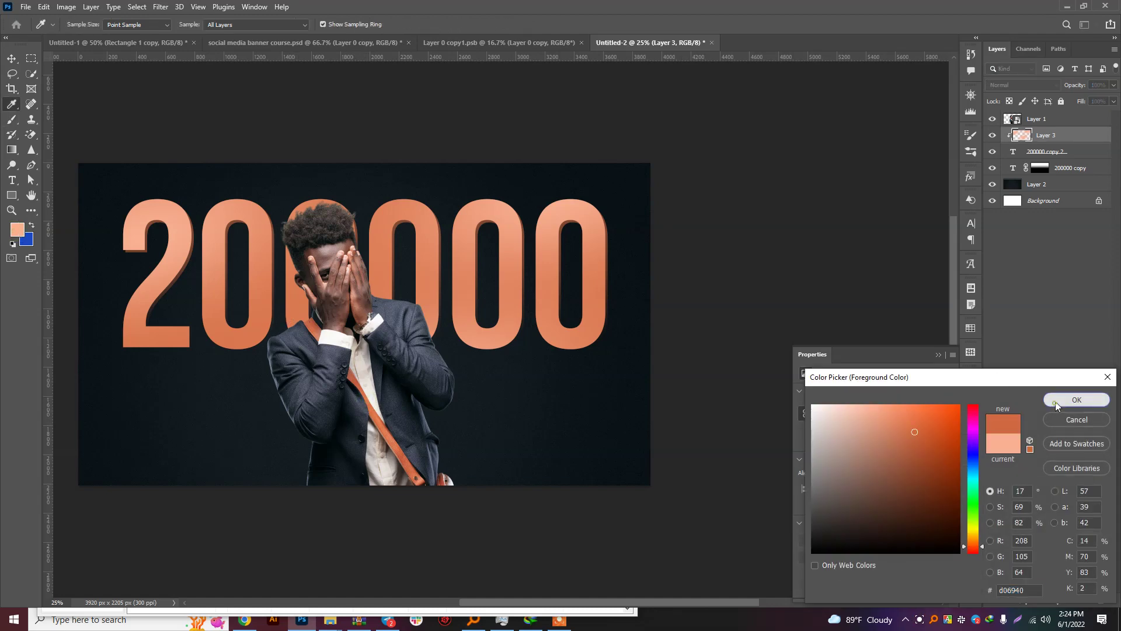
left_click(1076, 399)
left_click(85, 27)
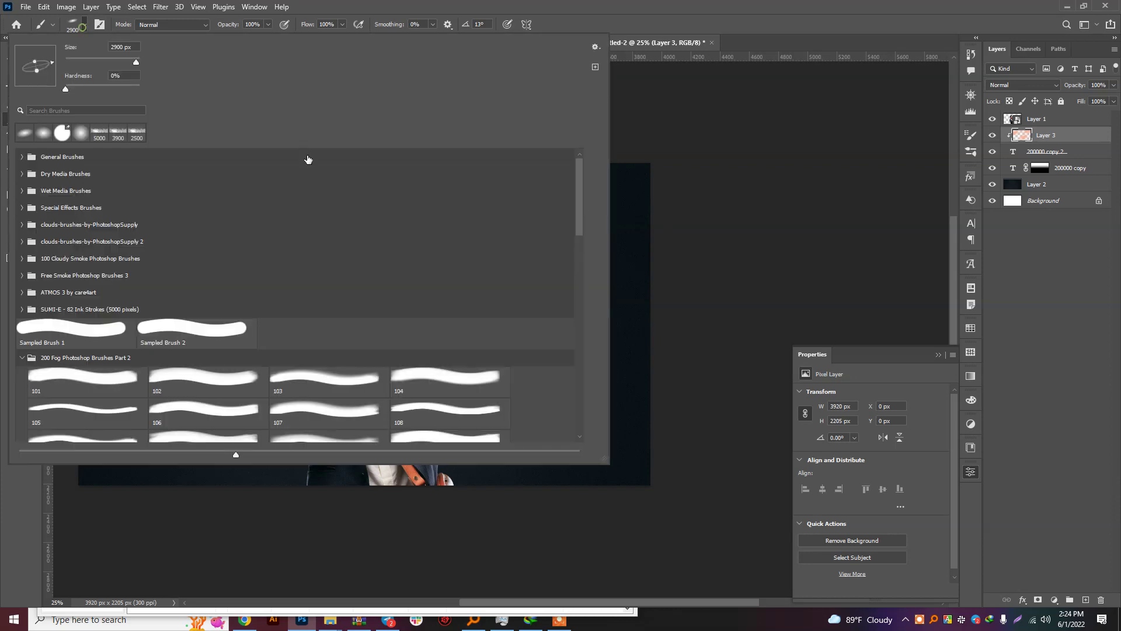
left_click(86, 26)
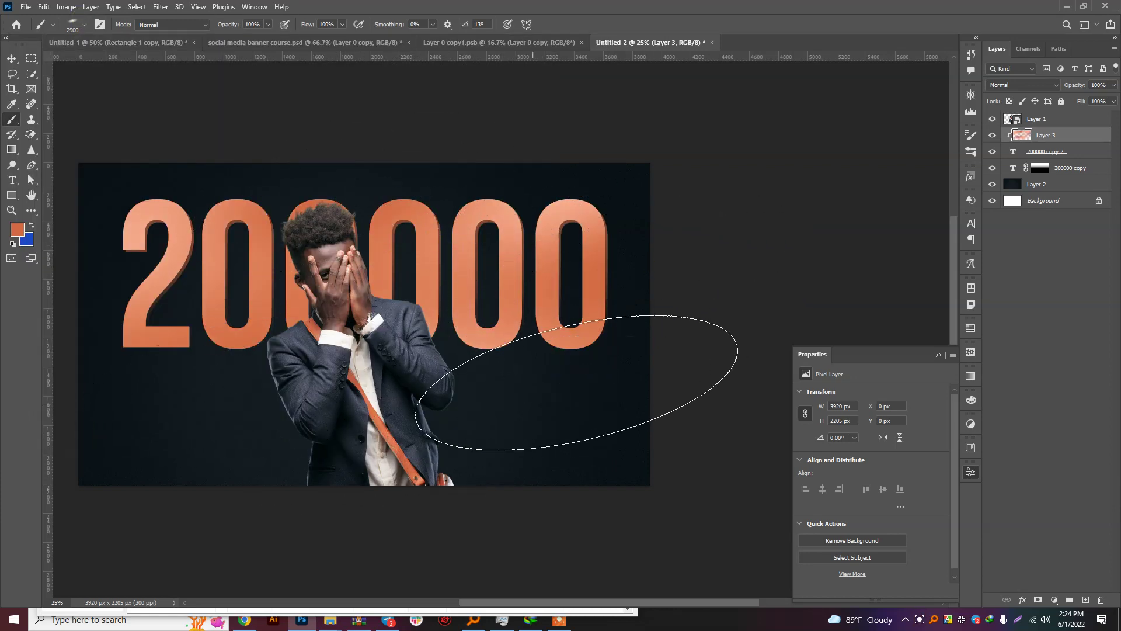
scroll(619, 358, "down", 2)
scroll(623, 353, "down", 2)
scroll(594, 365, "down", 1)
scroll(390, 314, "up", 1)
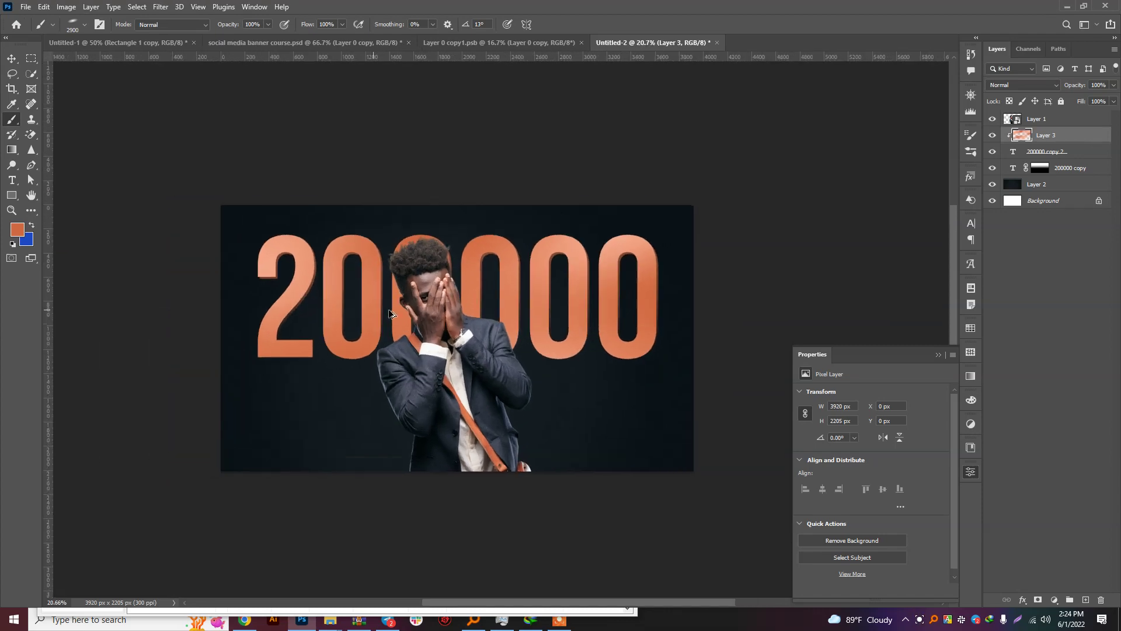
scroll(431, 257, "up", 1)
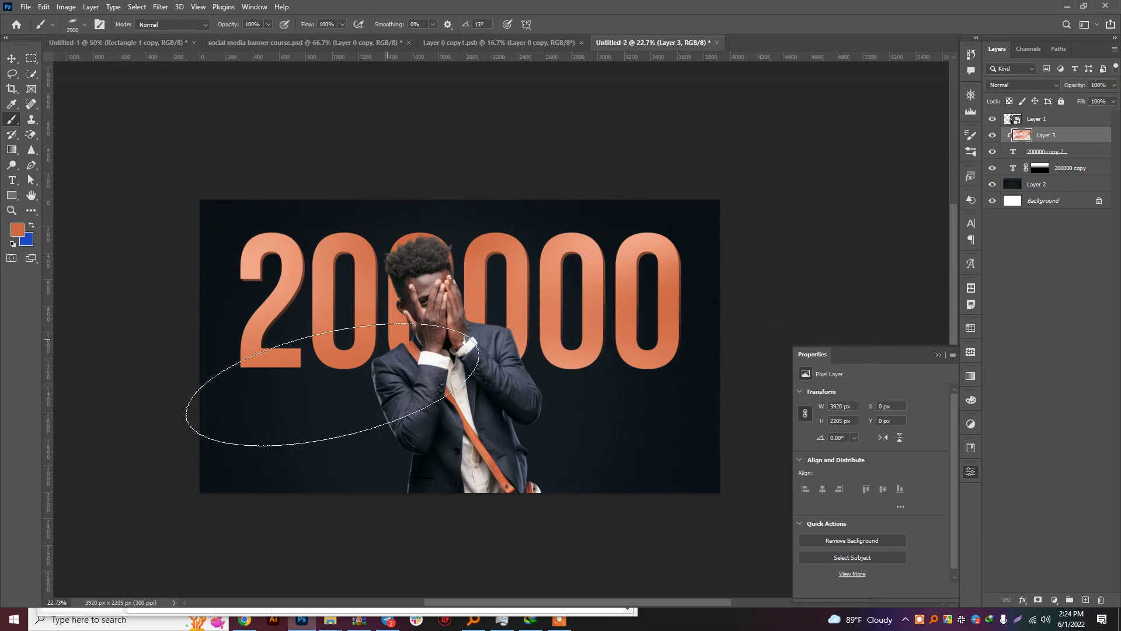
scroll(583, 234, "up", 1)
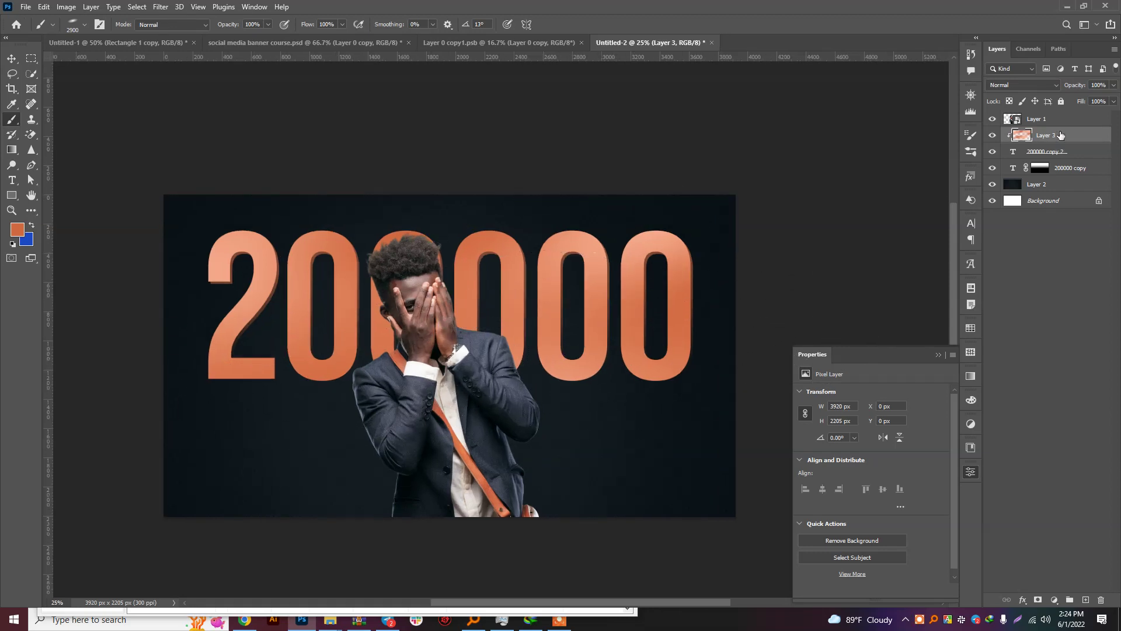
Step: Duplicate the 200000 copy 2 text above the gradient layer and set its fill to 0%
left_click(1043, 155)
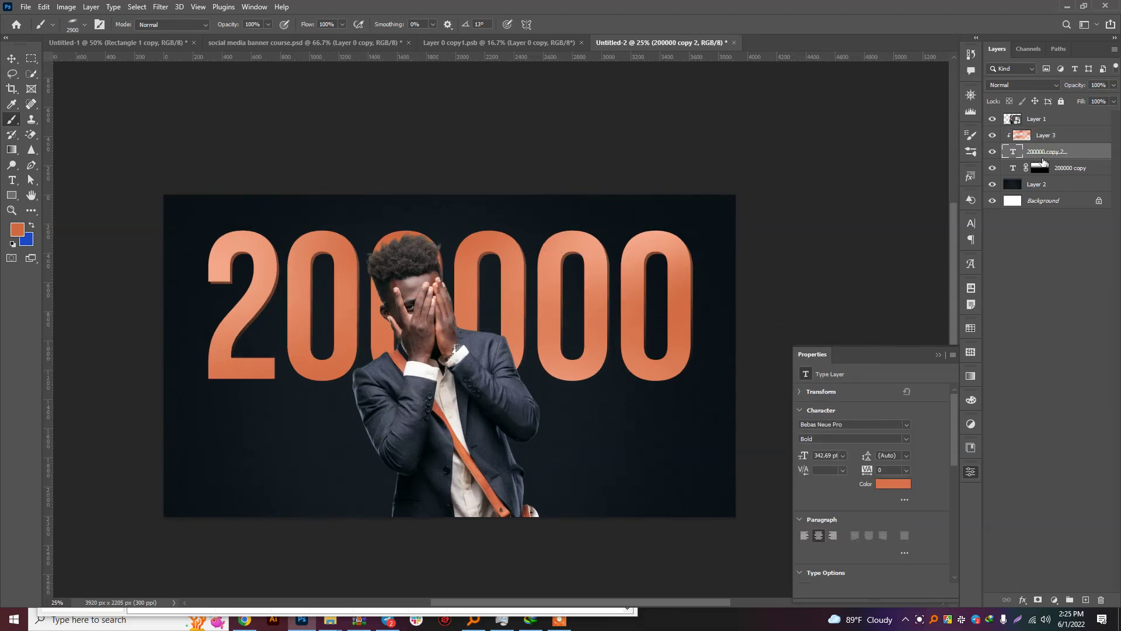
key("ctrl+j")
left_click_drag(1057, 166, 1051, 127)
left_click(1113, 101)
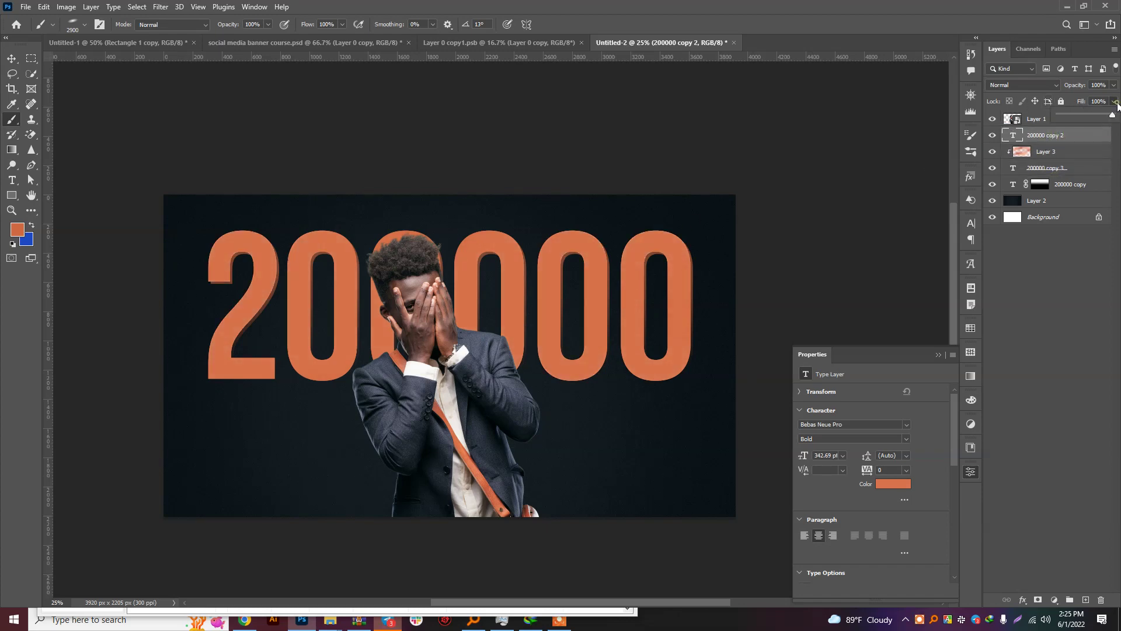
left_click(1060, 114)
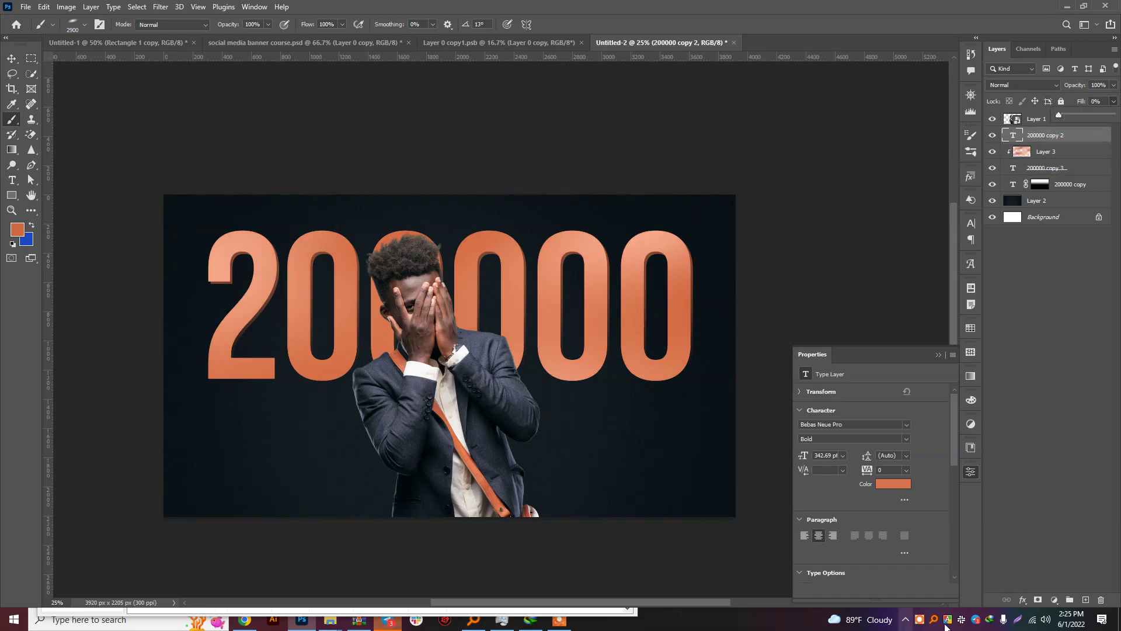
Step: Quit the messaging app and give the text copy an 8 px white Stroke effect
right_click(985, 618)
left_click(984, 609)
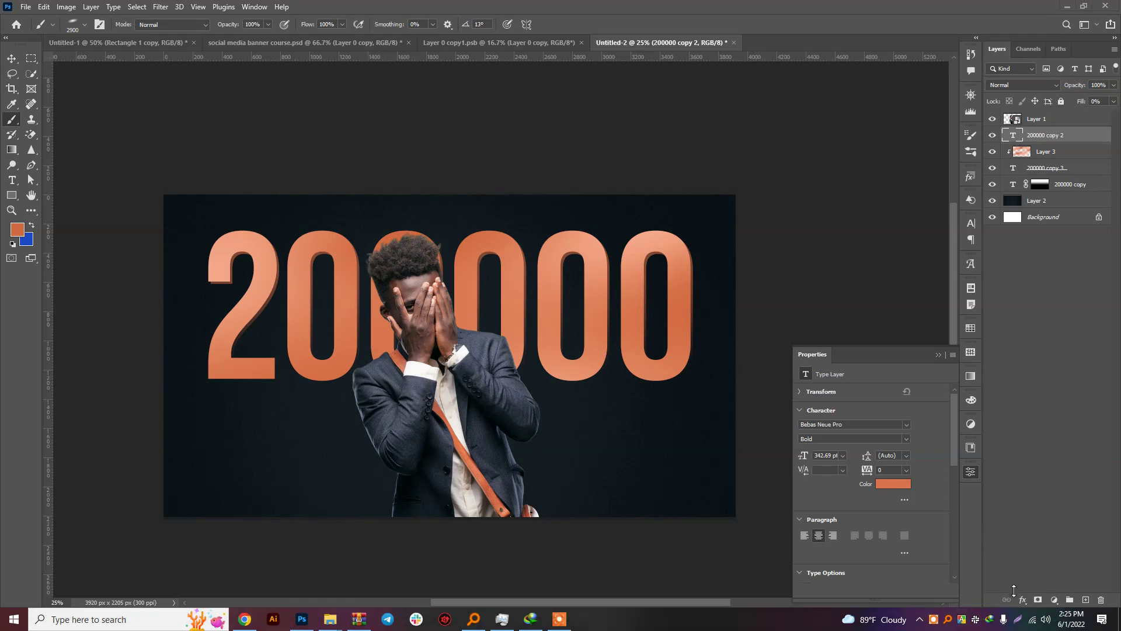
left_click(1025, 599)
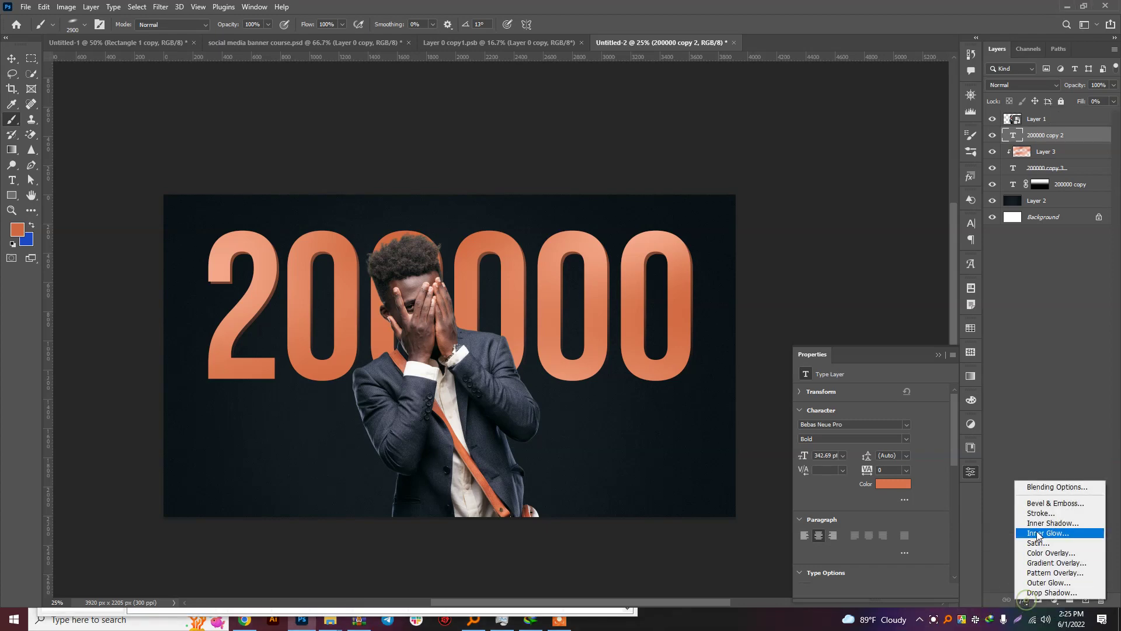
left_click(1039, 517)
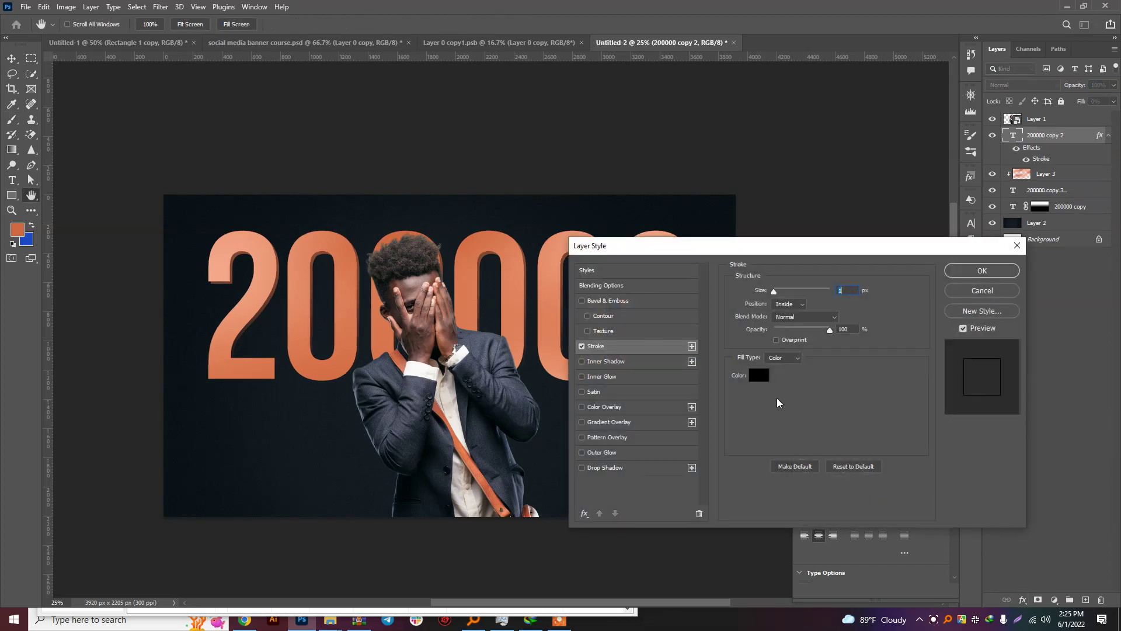
left_click_drag(776, 290, 779, 292)
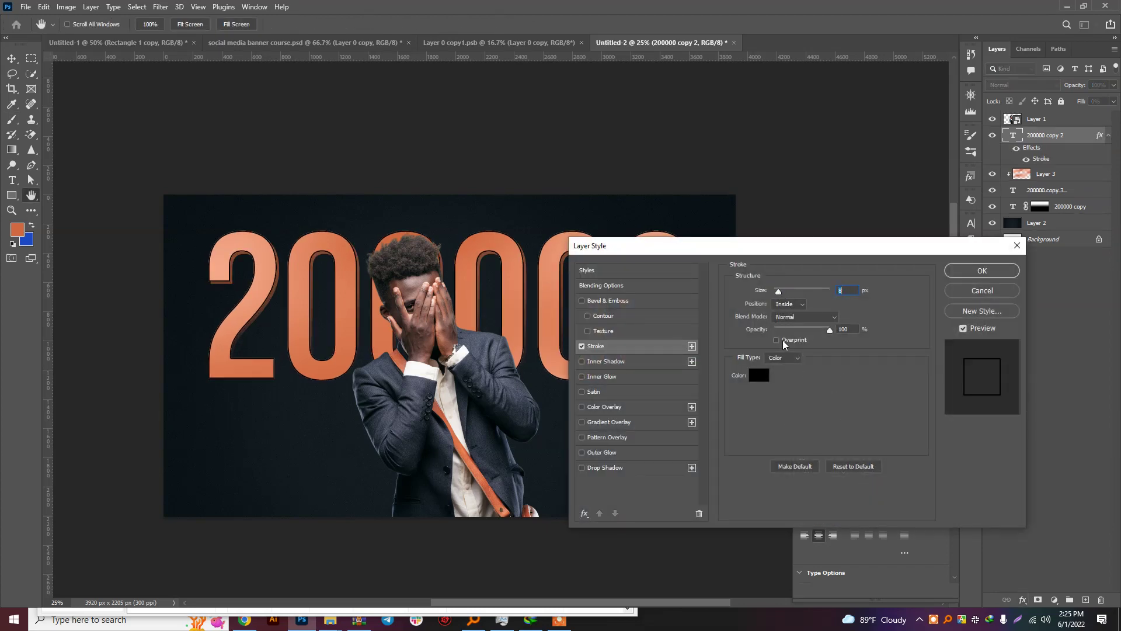
left_click(759, 375)
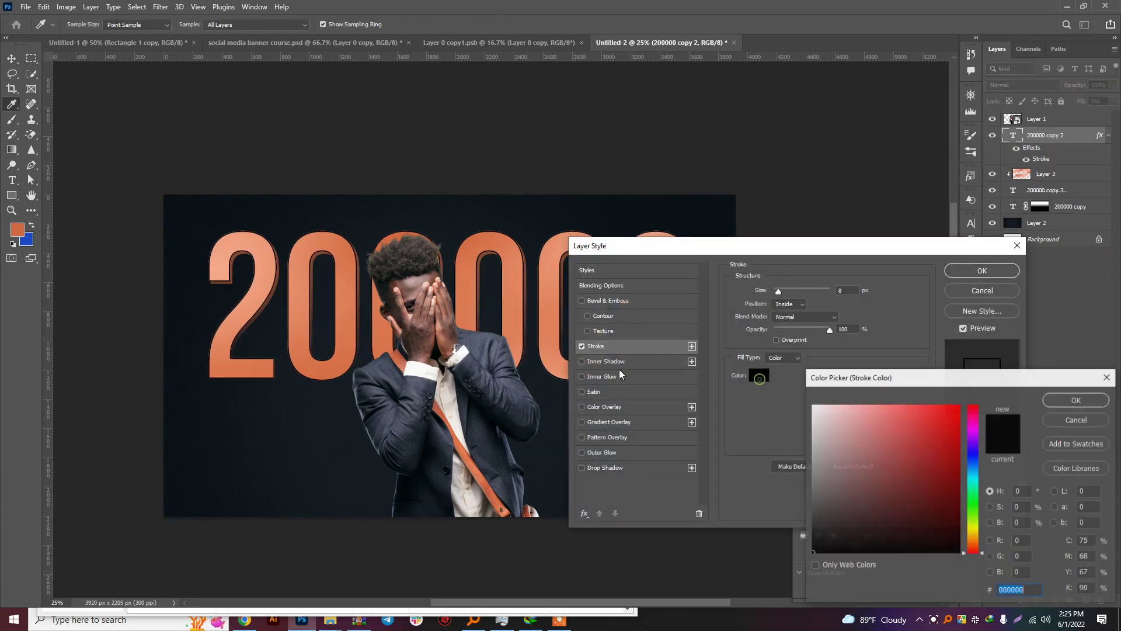
left_click(431, 365)
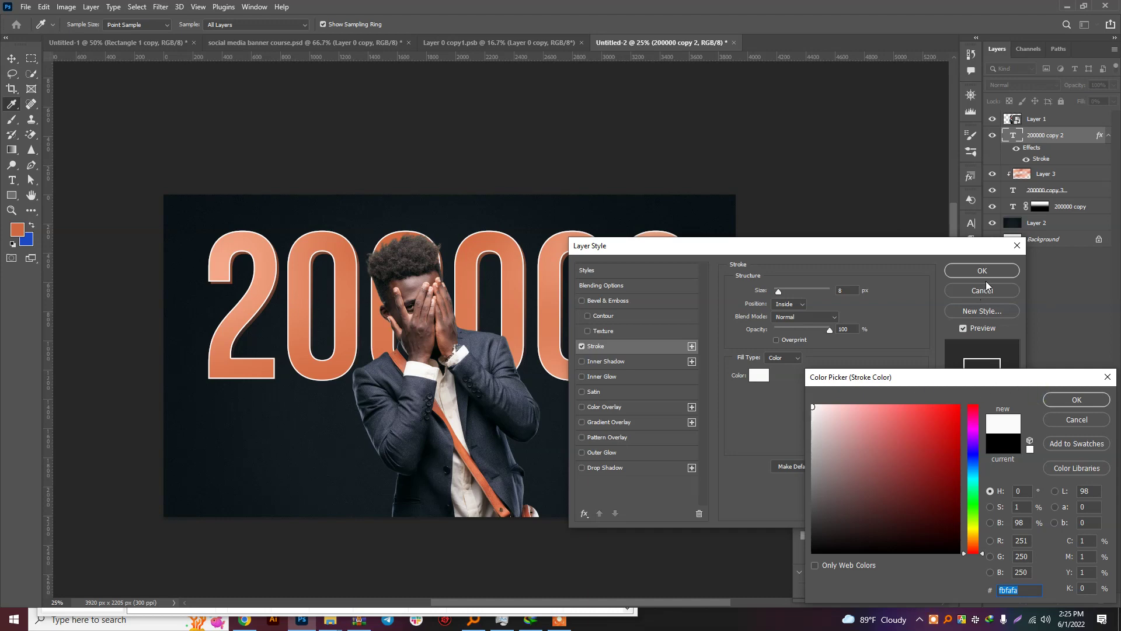
key("Return")
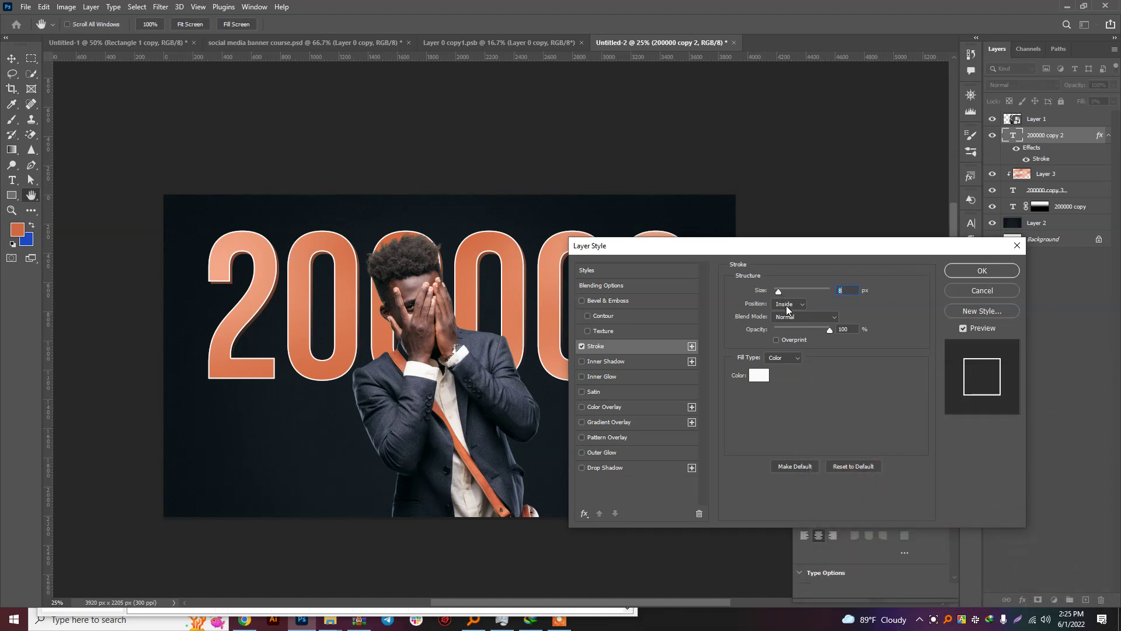
Step: Set the stroke position to Inside at about 28% opacity and apply it
left_click(790, 303)
left_click(786, 324)
left_click_drag(829, 329, 791, 328)
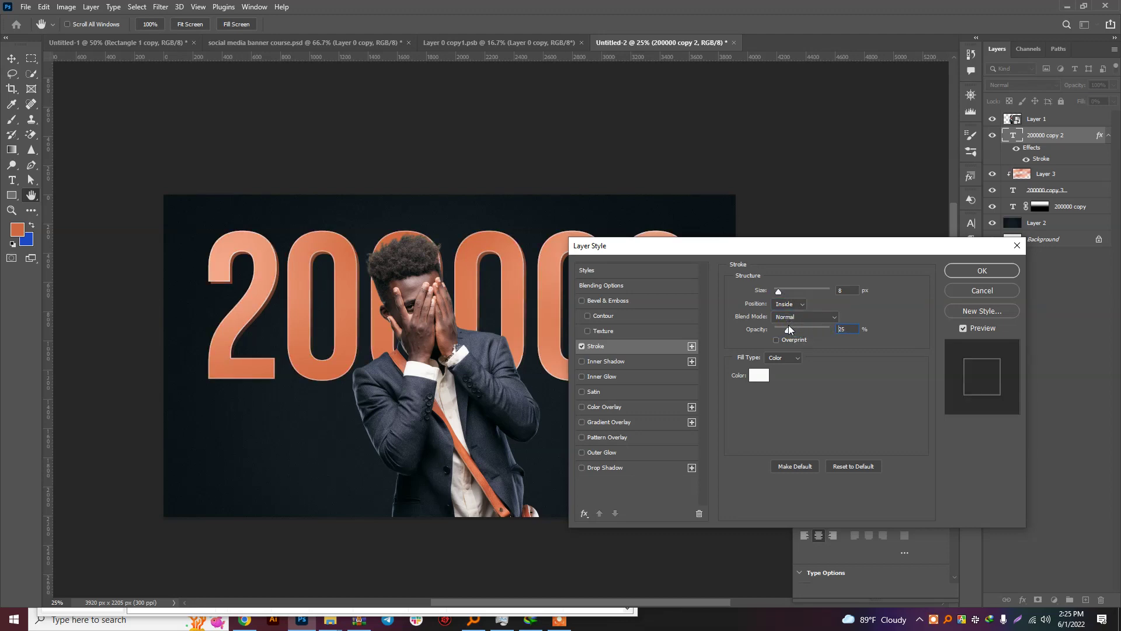
key("b")
key("Return")
Step: Add a Bevel & Emboss effect to the 200000 copy 3 layer
scroll(588, 264, "up", 2)
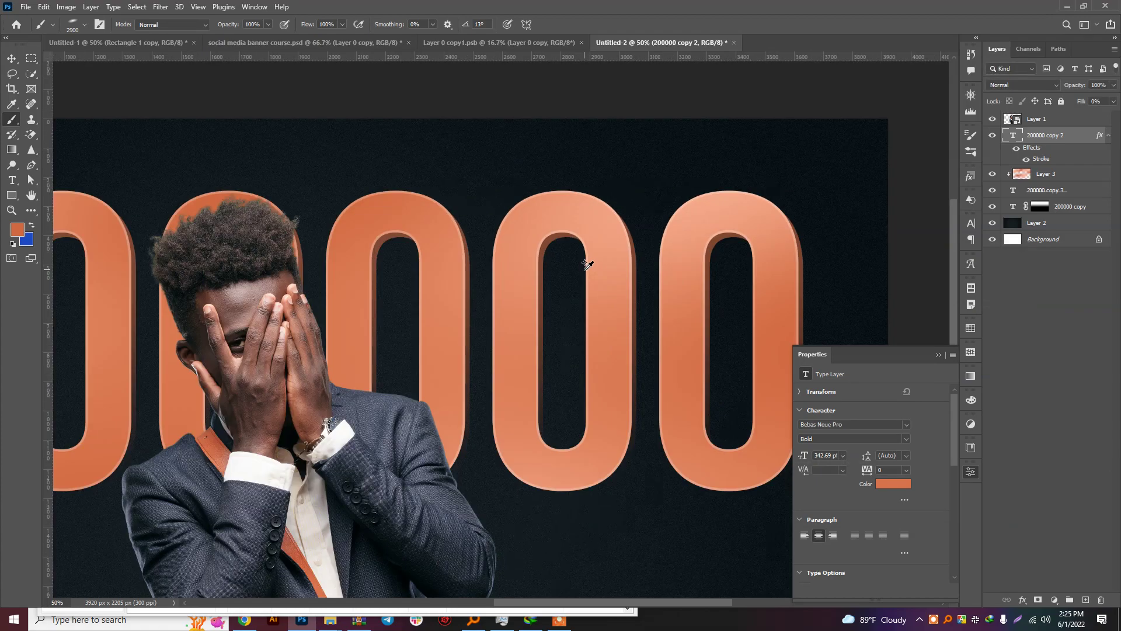
scroll(588, 264, "up", 3)
scroll(588, 264, "down", 3)
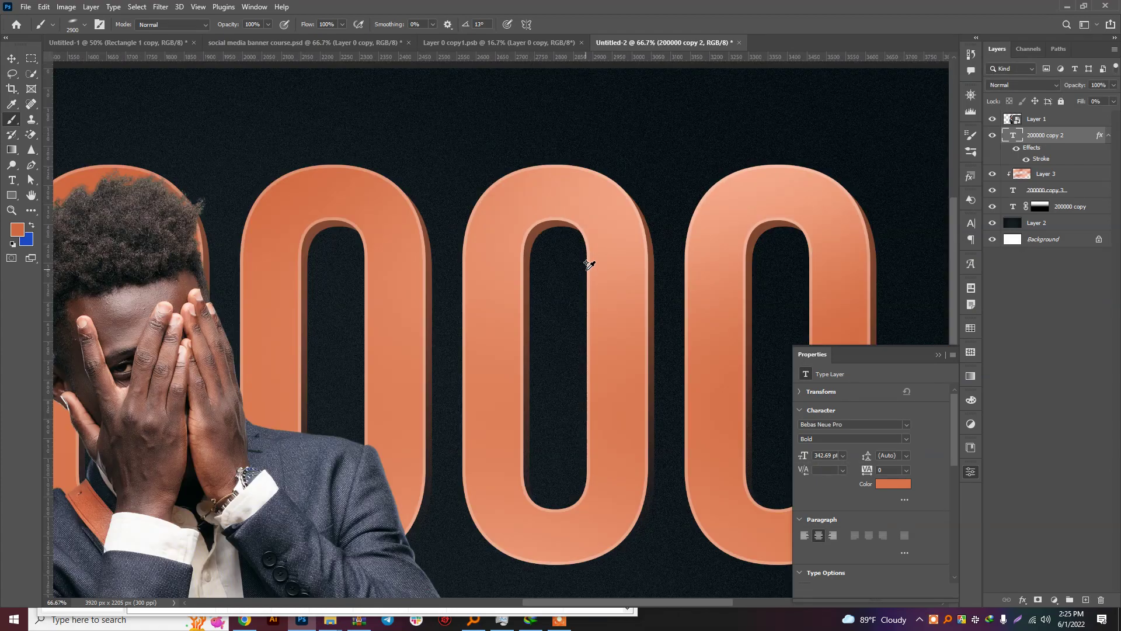
left_click(1037, 193)
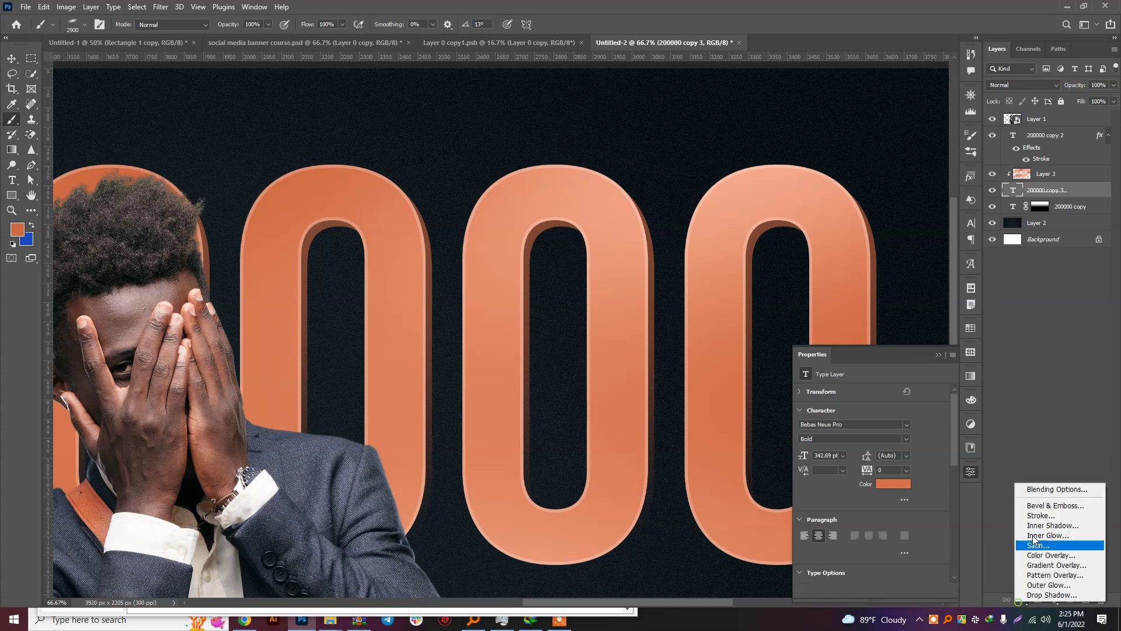
left_click(1023, 600)
left_click(1038, 488)
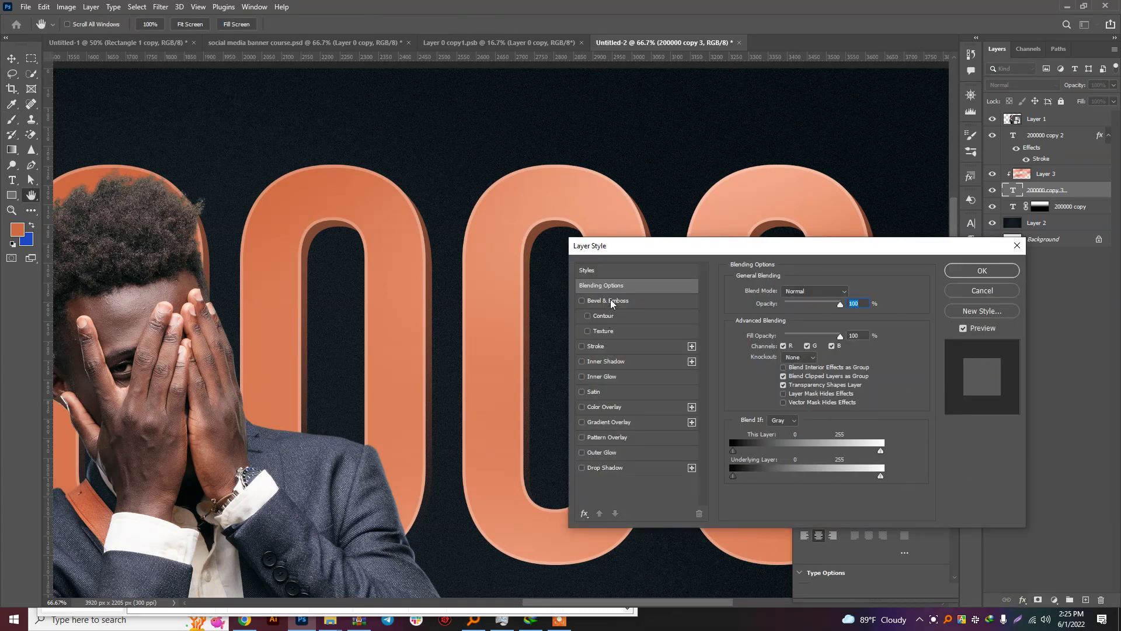
left_click(610, 301)
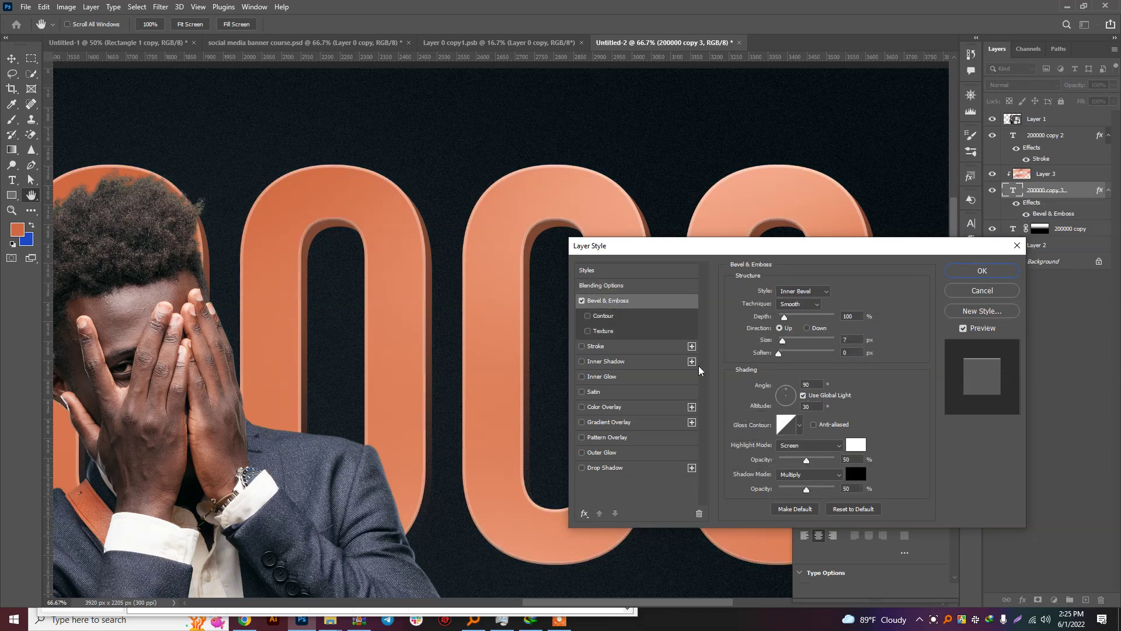
Step: Tune the bevel to 147% depth, 13 px size, 53% highlight and 60% shadow, and apply
left_click(842, 510)
left_click_drag(782, 341, 797, 340)
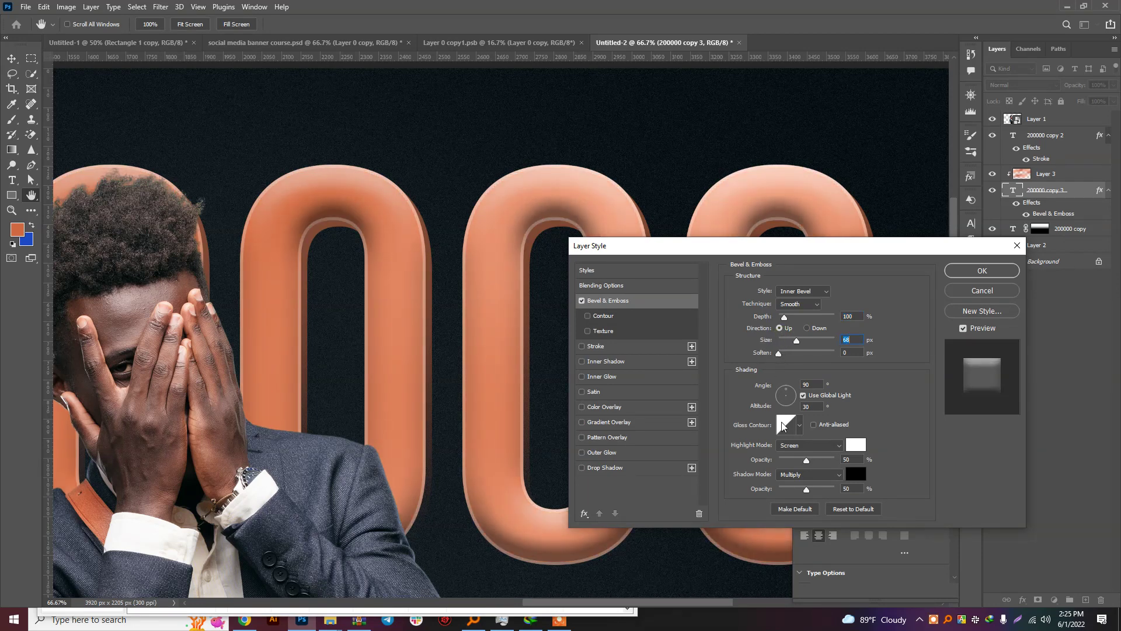
mouse_move(806, 488)
left_mouse_down()
mouse_move(793, 490)
mouse_move(803, 490)
left_mouse_up()
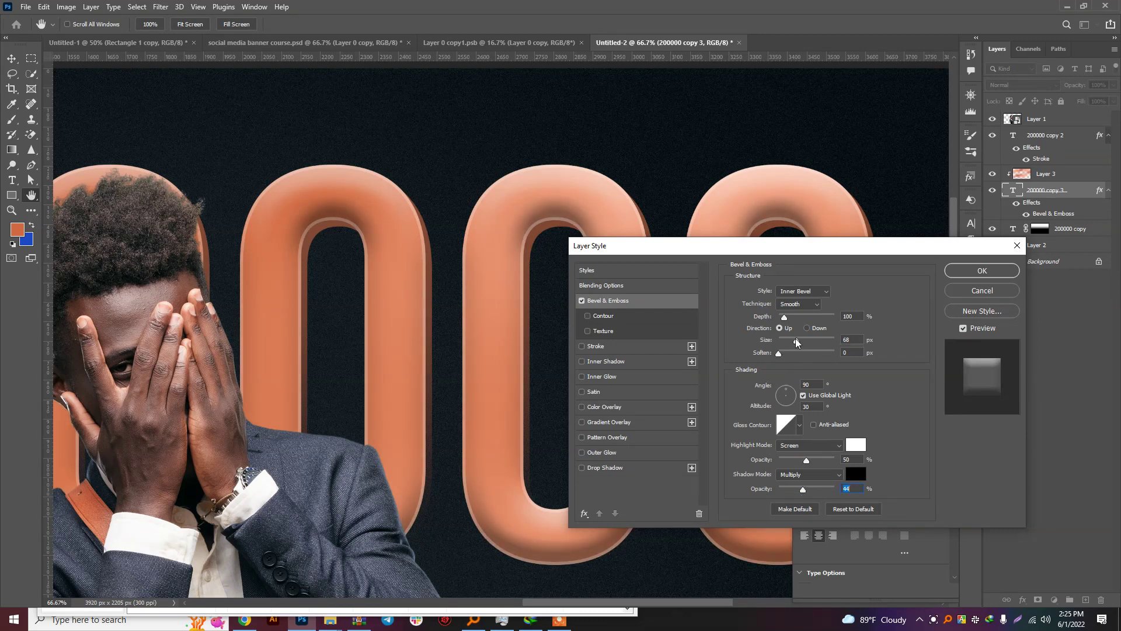
mouse_move(797, 342)
left_mouse_down()
mouse_move(786, 344)
mouse_move(787, 318)
left_mouse_up()
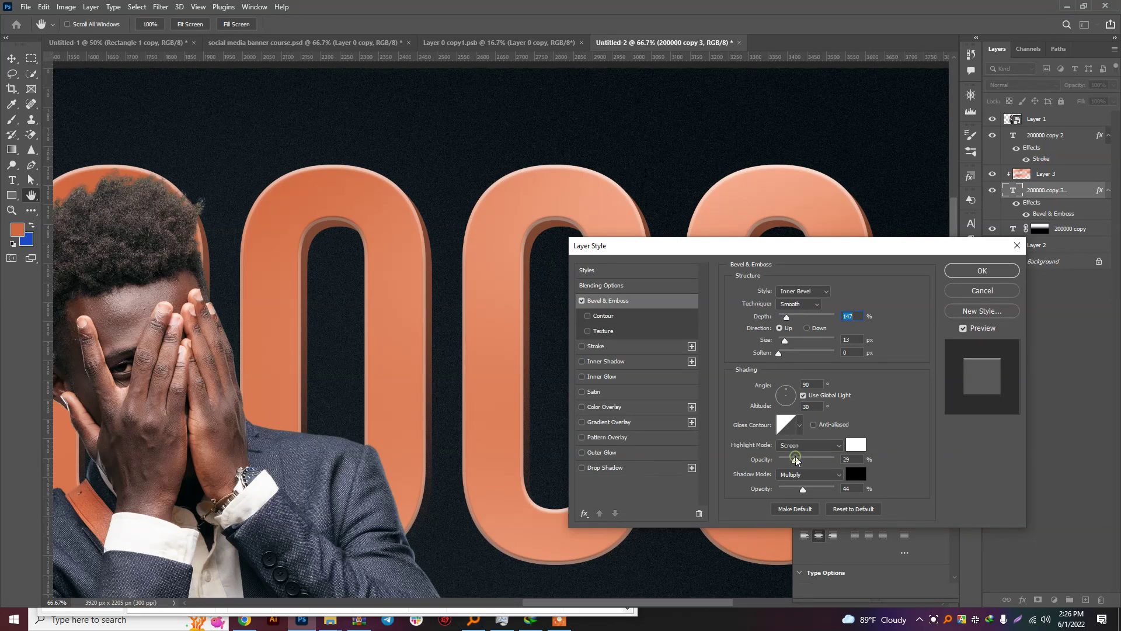
left_click_drag(806, 460, 812, 491)
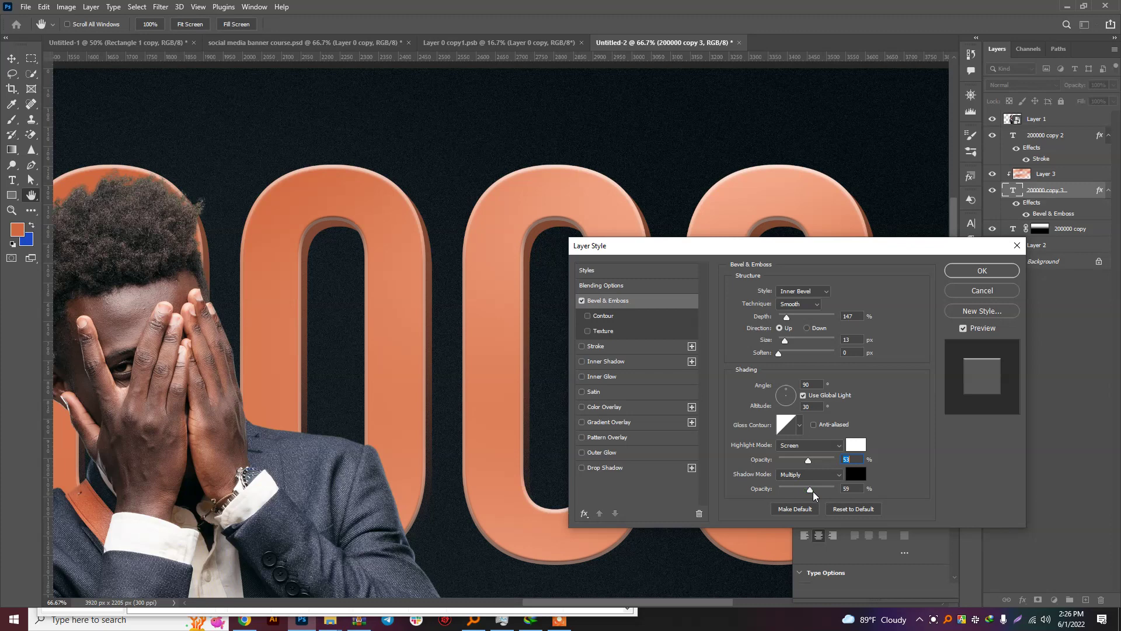
left_click(964, 271)
key("ctrl+minus")
key("ctrl+minus")
key("ctrl+minus")
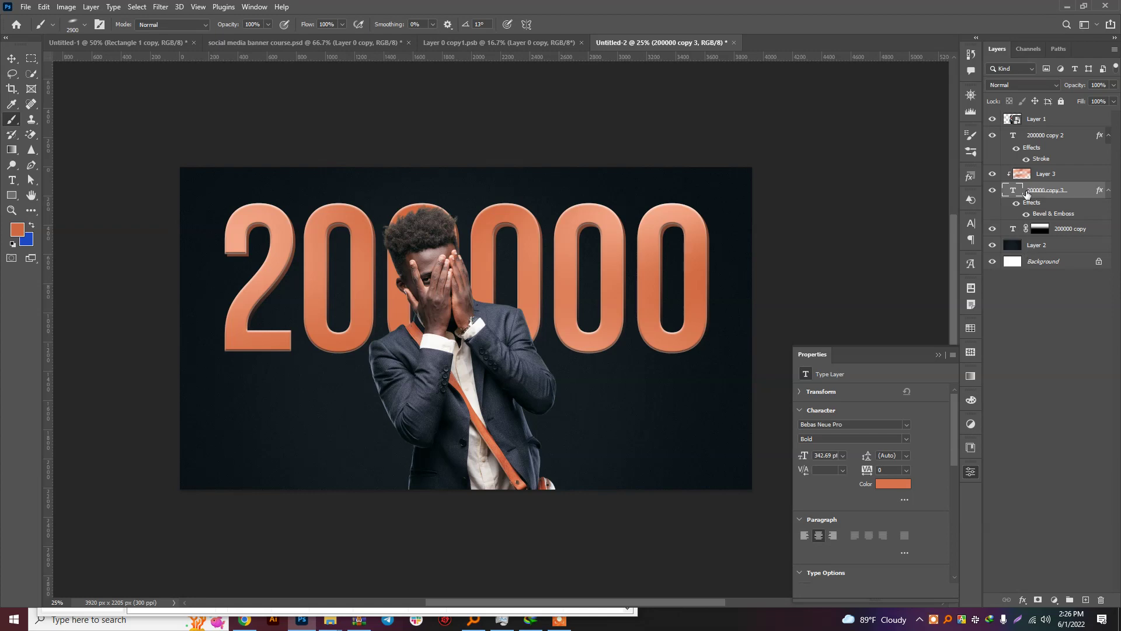
Step: Type SUBSCRIBERS on a new layer above the man, below the 200000 digits
left_click(1032, 138)
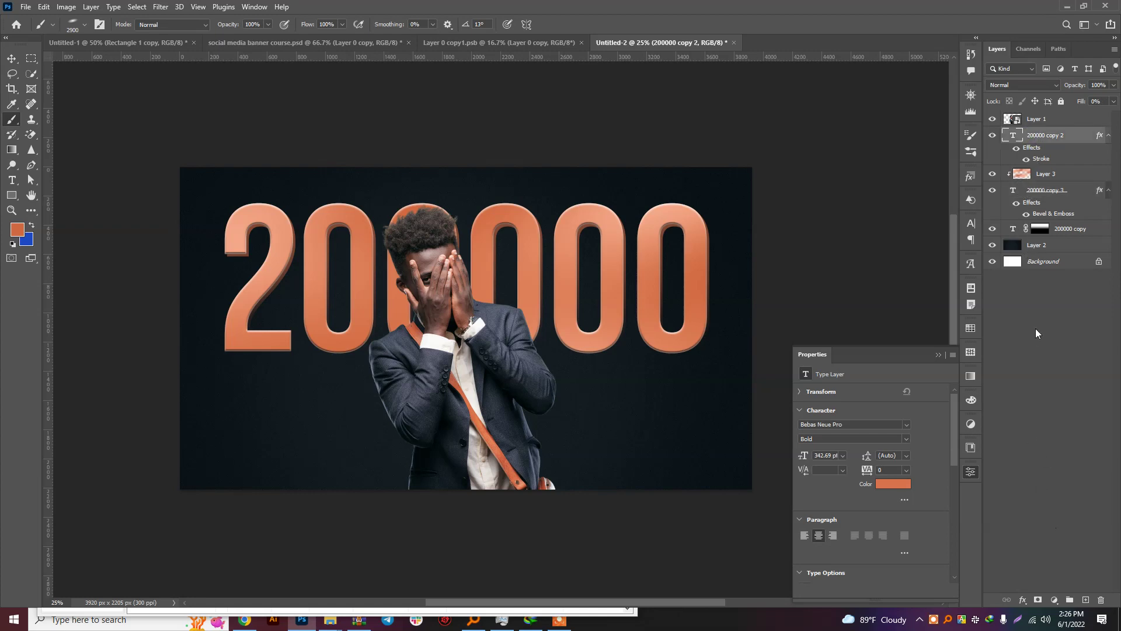
left_click(1036, 121)
left_click(1080, 602)
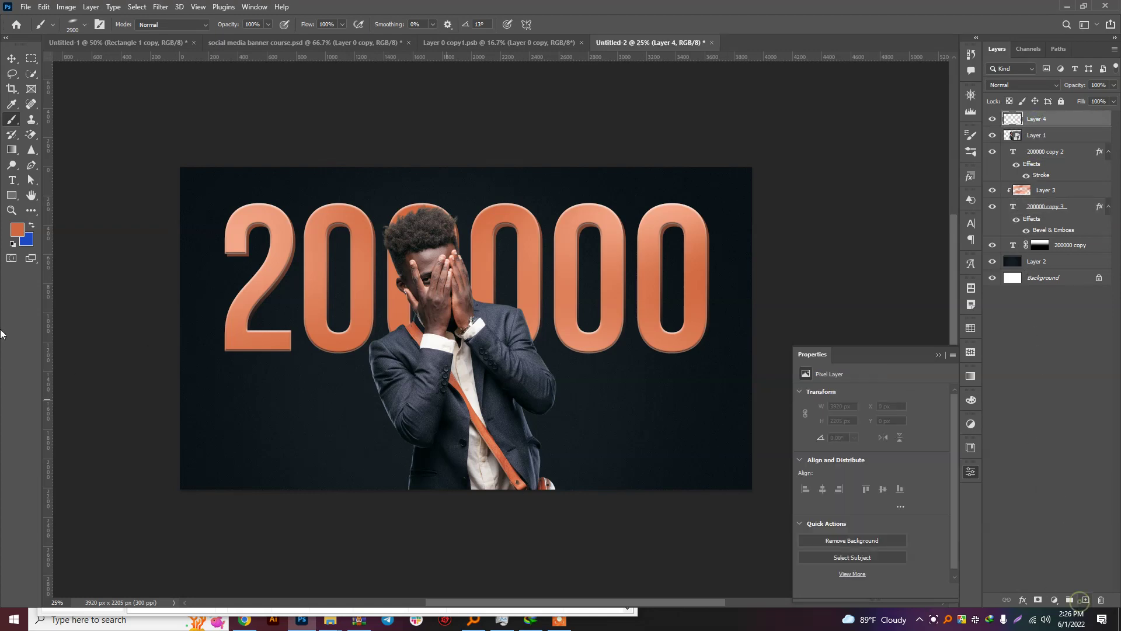
left_click(12, 180)
left_click(430, 431)
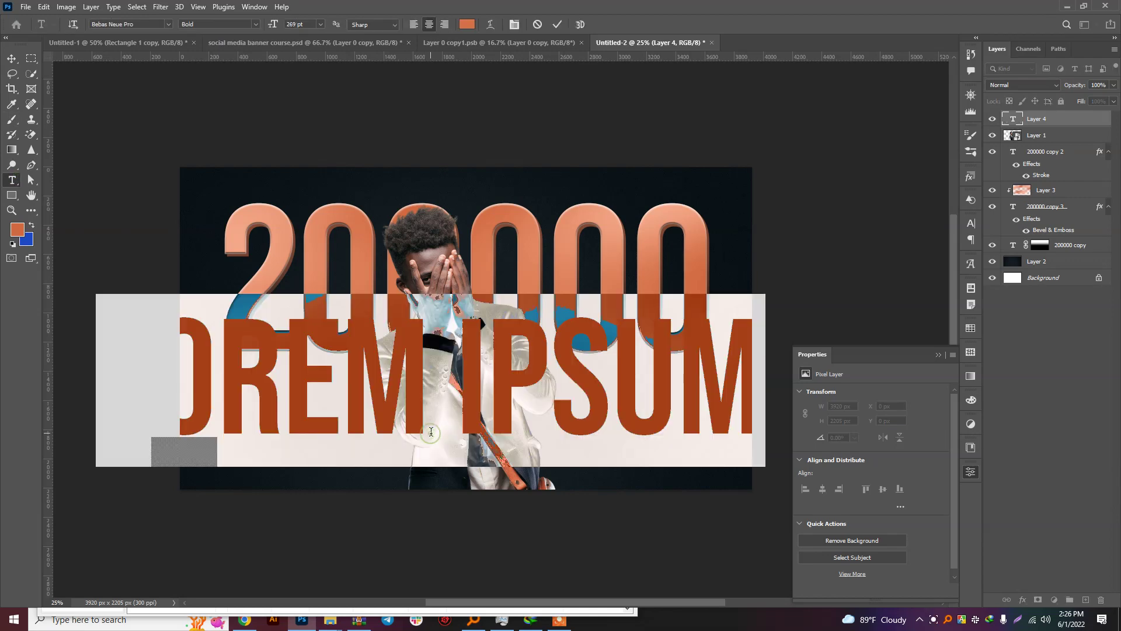
type("SUB")
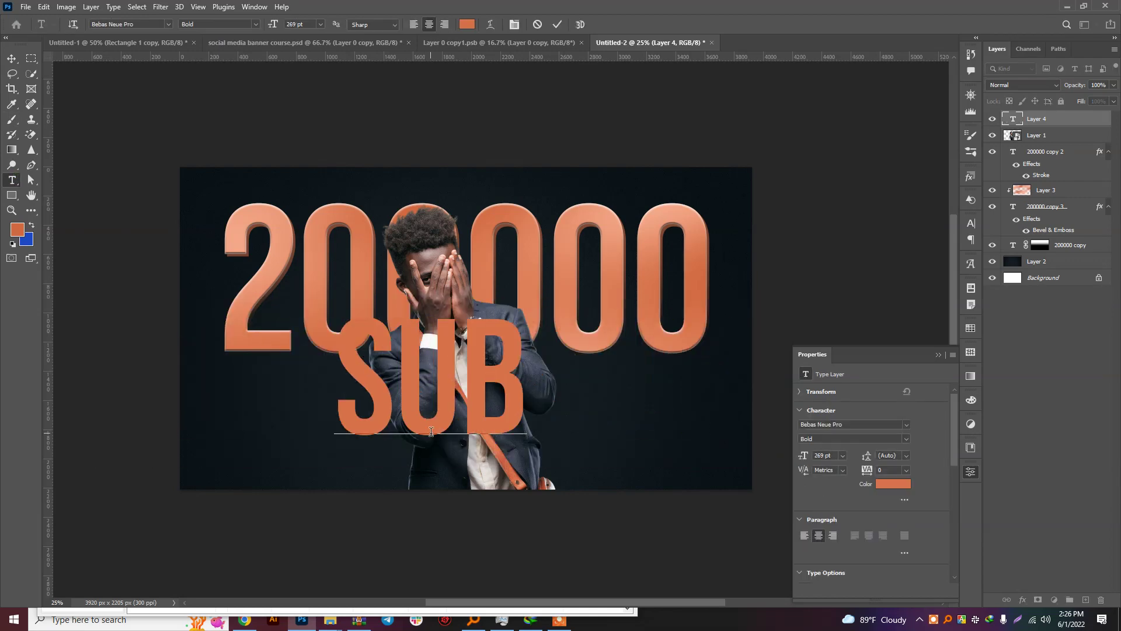
type("SC")
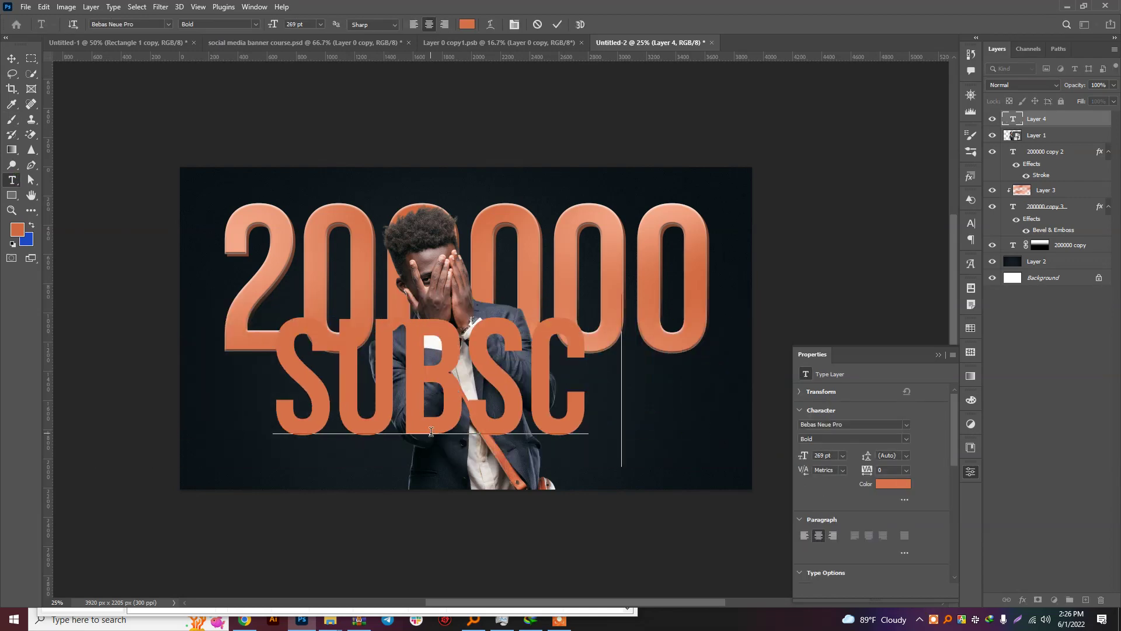
type("RIB")
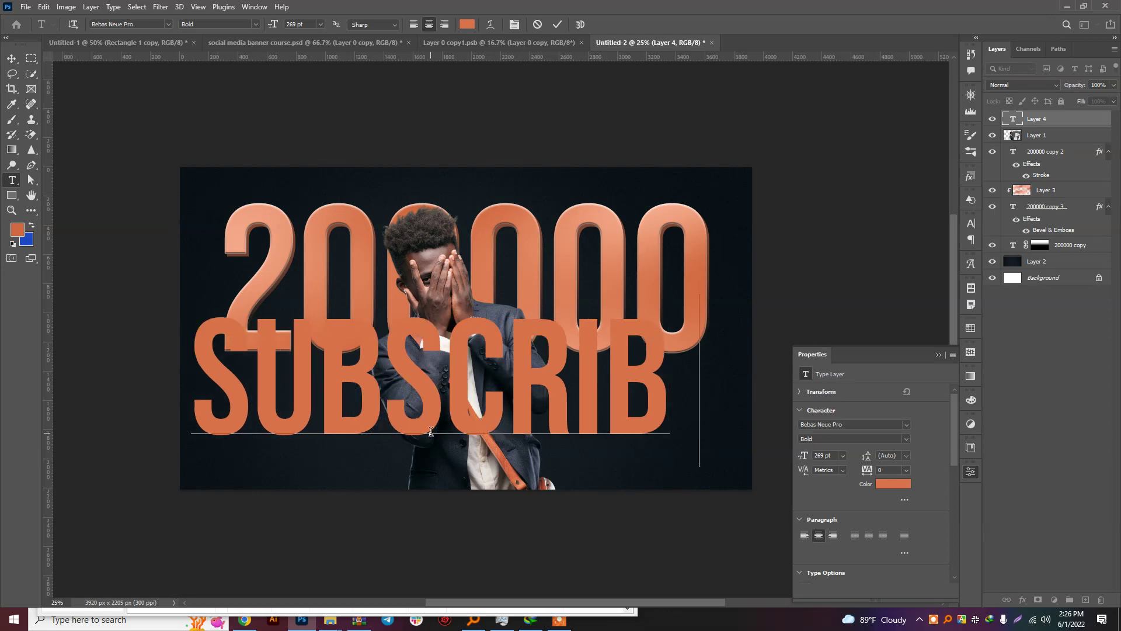
type("ERS")
Step: Make the SUBSCRIBERS text 139 pt and white (#ffffff)
key("ctrl+a")
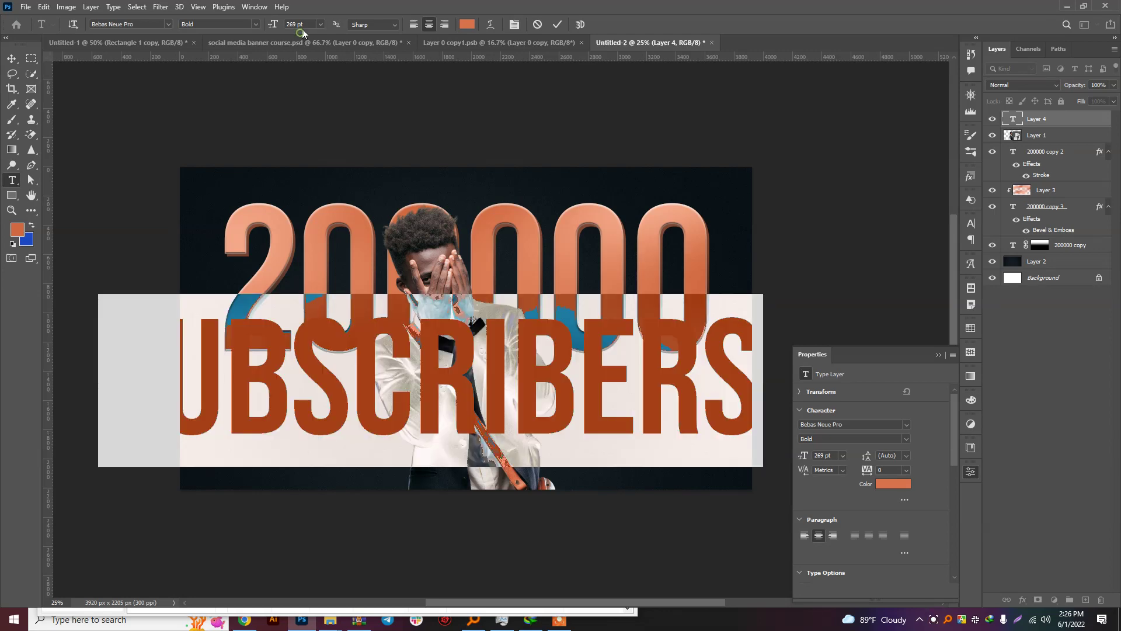
scroll(305, 25, "down", 3)
scroll(304, 24, "down", 4)
scroll(305, 24, "down", 5)
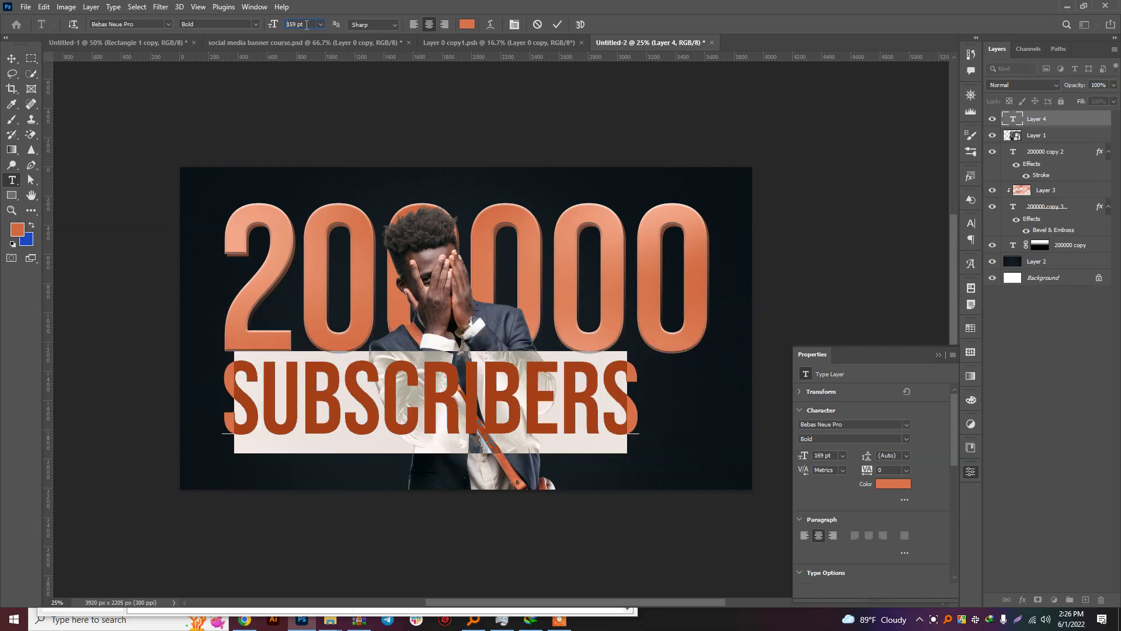
scroll(306, 25, "down", 1)
left_click(467, 24)
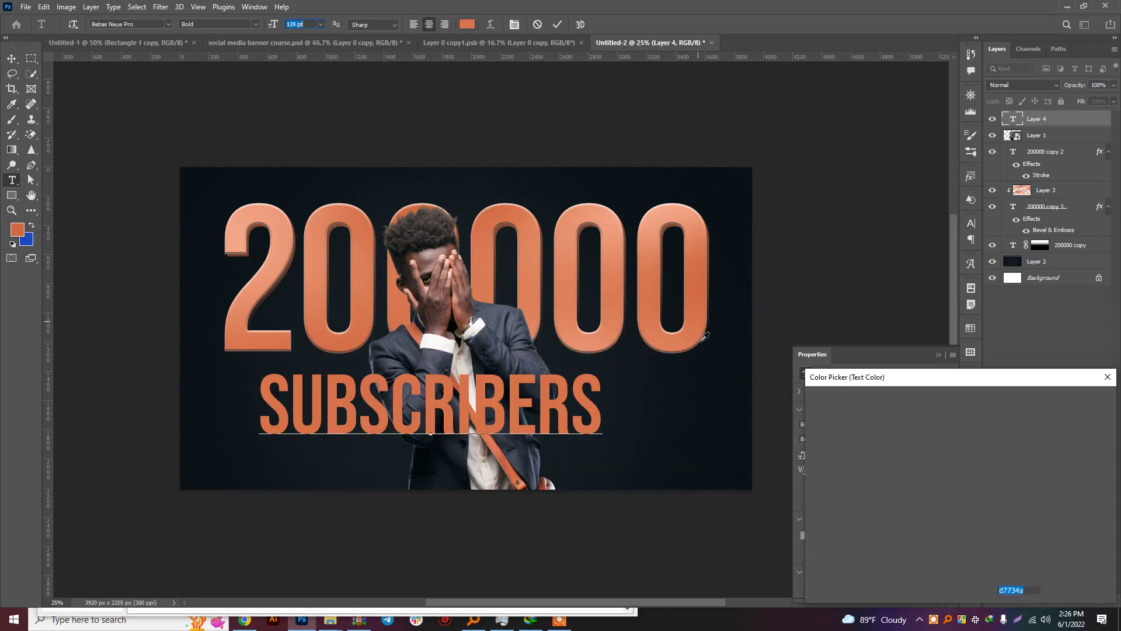
left_click(812, 405)
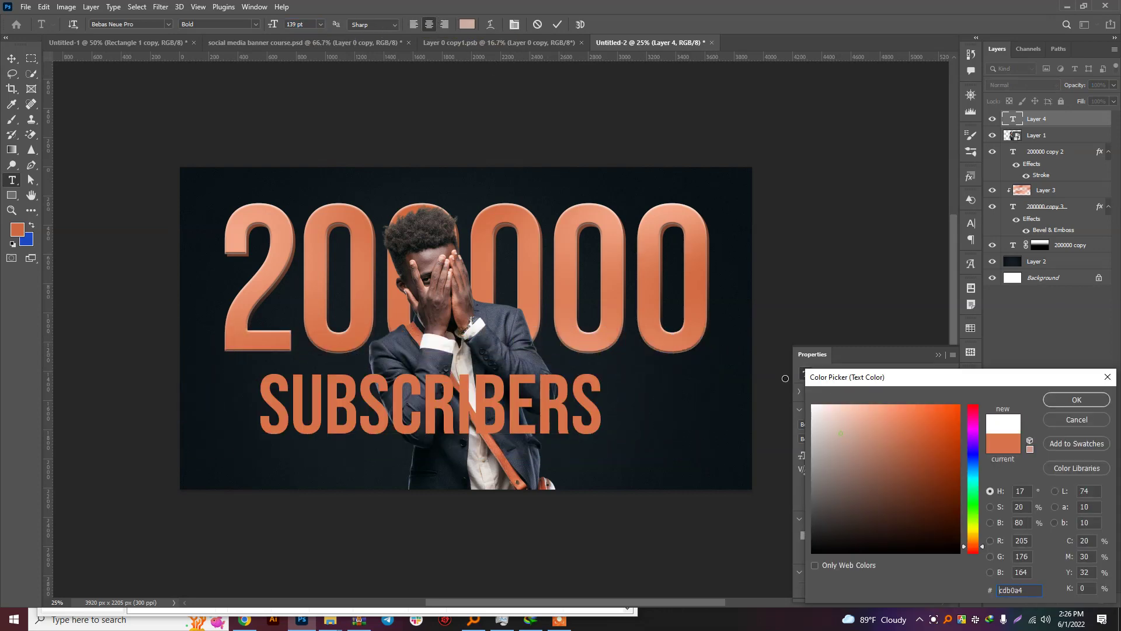
left_click(1060, 404)
key("ctrl+Return")
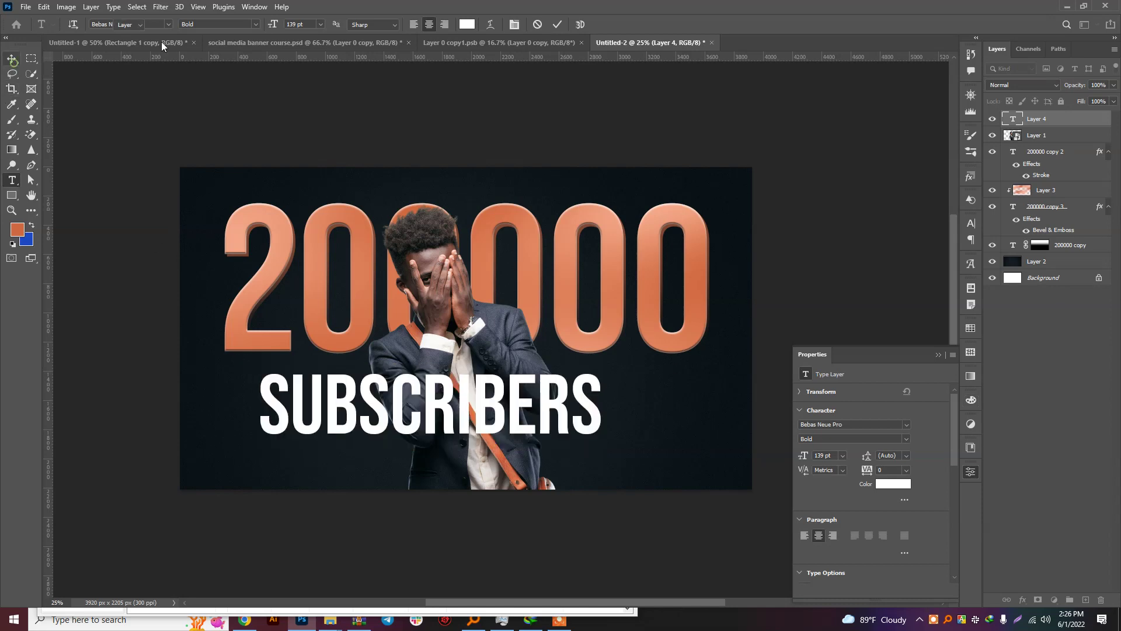
Step: Centre SUBSCRIBERS horizontally on the canvas
key("ctrl+Return")
left_click(401, 24)
left_click(437, 130)
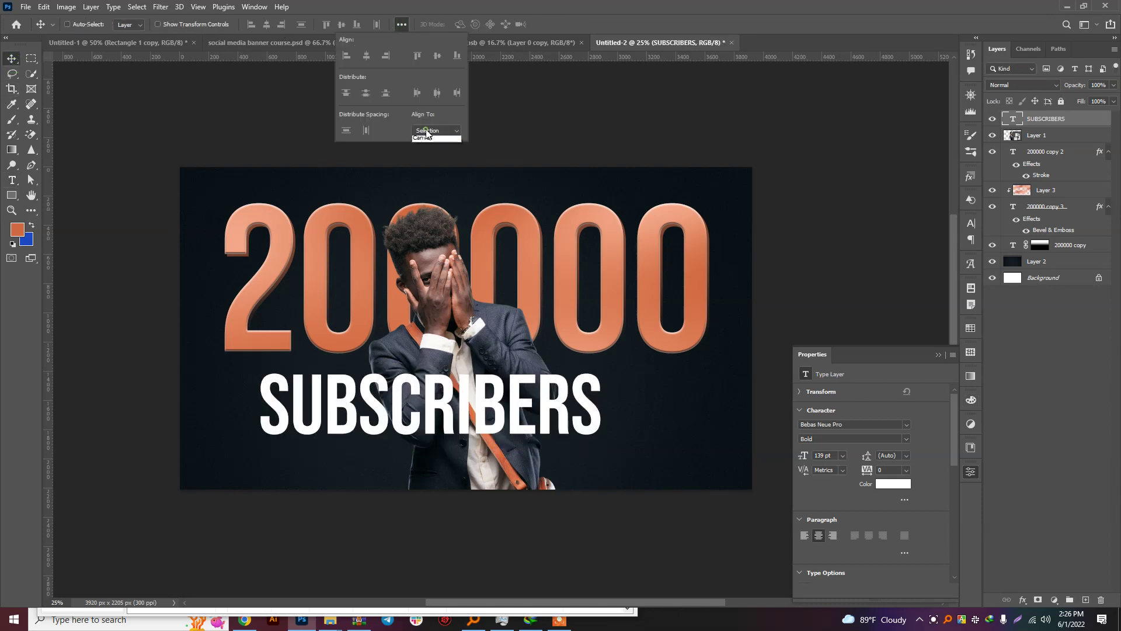
left_click(430, 150)
left_click_drag(477, 387, 513, 393)
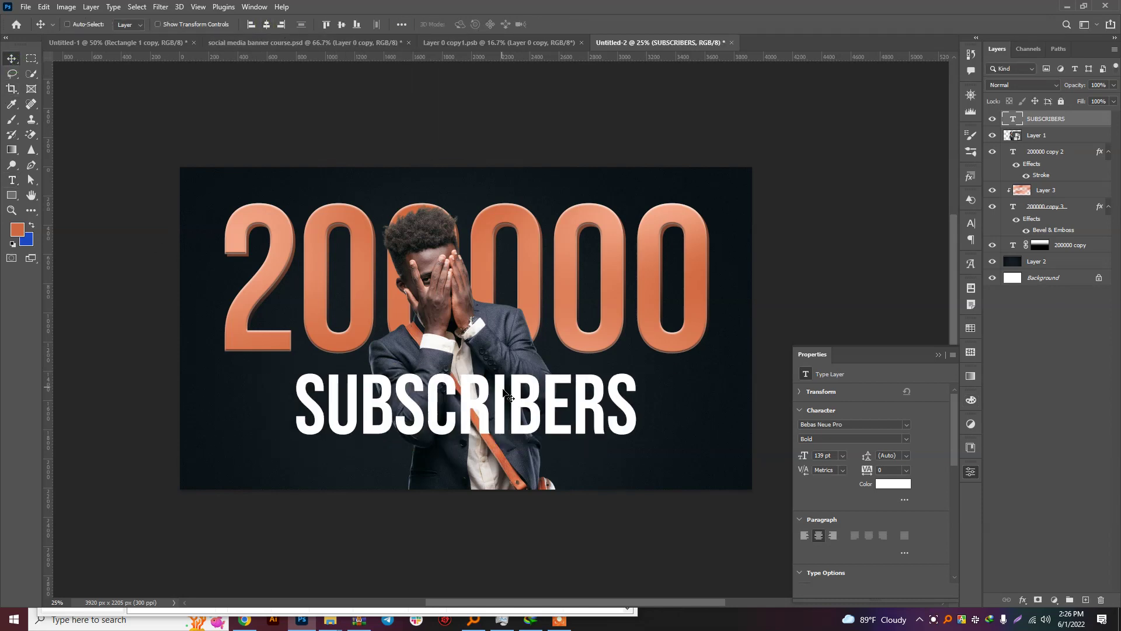
Step: Set the SUBSCRIBERS letter spacing (tracking) to 40
type("100")
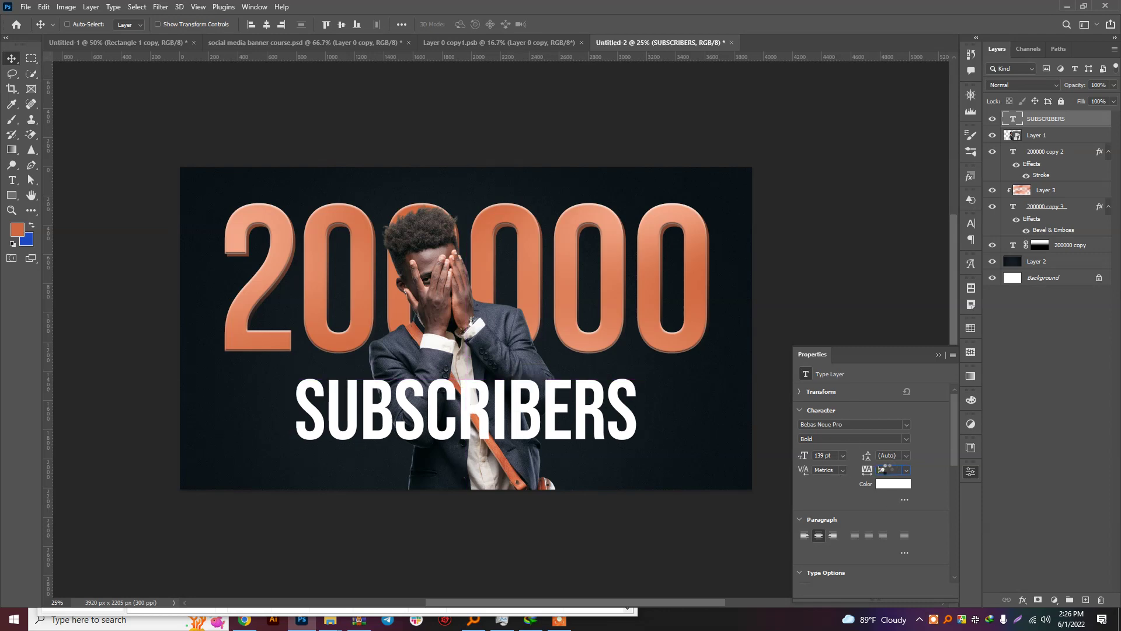
key("Return")
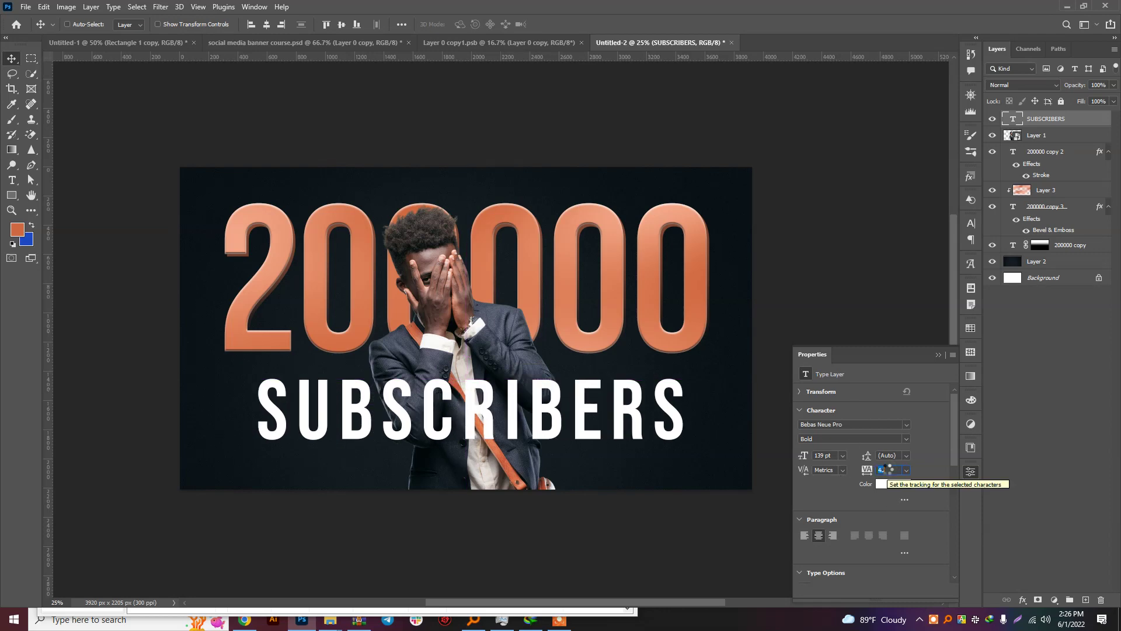
key("Return")
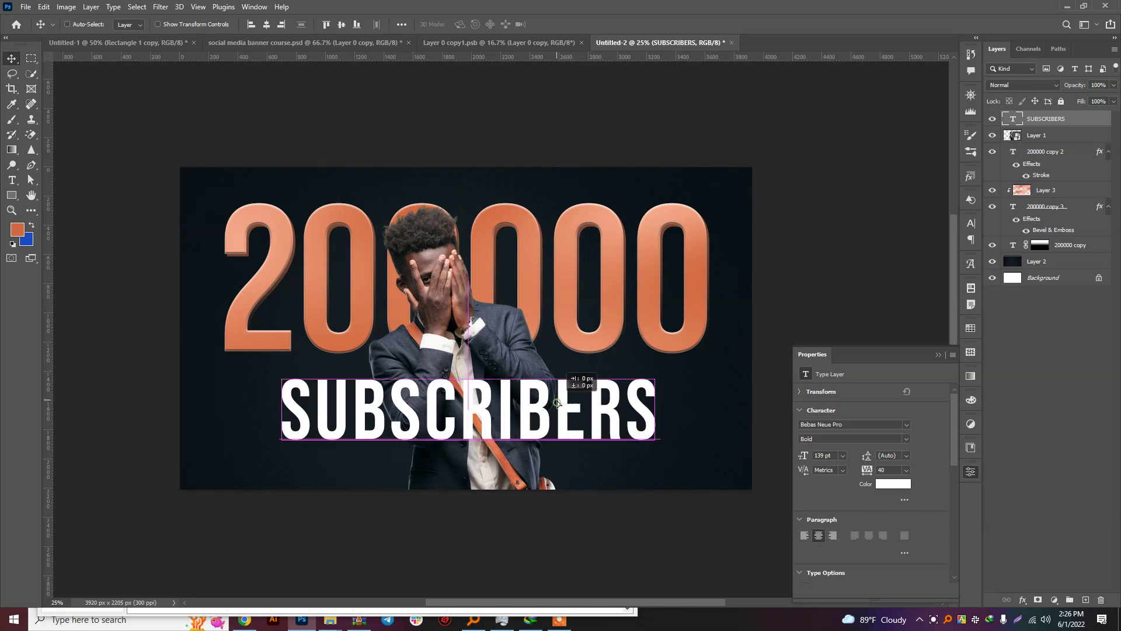
left_click(1022, 600)
Step: Add a Multiply drop shadow to SUBSCRIBERS: 100% opacity, 41 px distance, 81 px size
left_click(1051, 589)
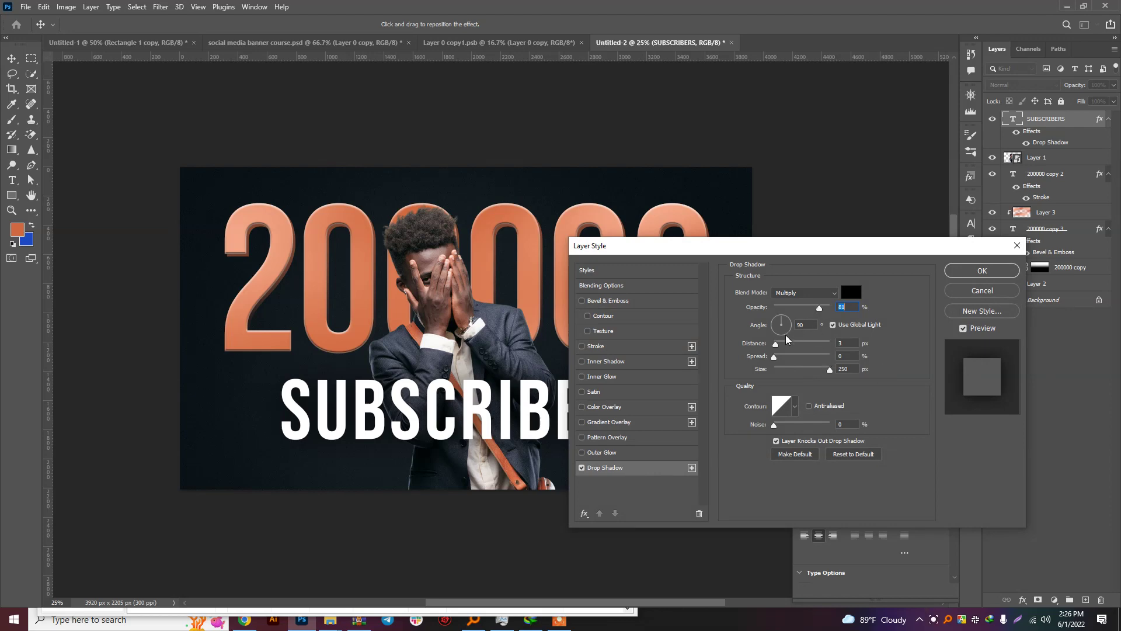
mouse_move(786, 342)
left_mouse_down()
mouse_move(820, 344)
mouse_move(789, 372)
mouse_move(798, 345)
left_mouse_up()
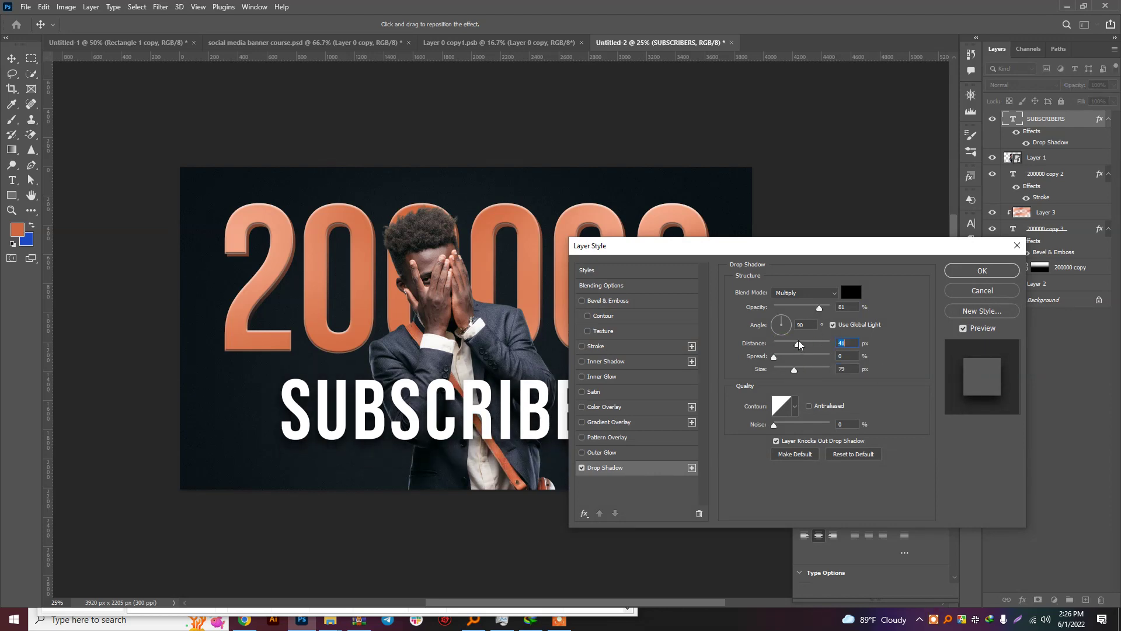
left_click_drag(820, 308, 830, 307)
left_click_drag(799, 373, 791, 372)
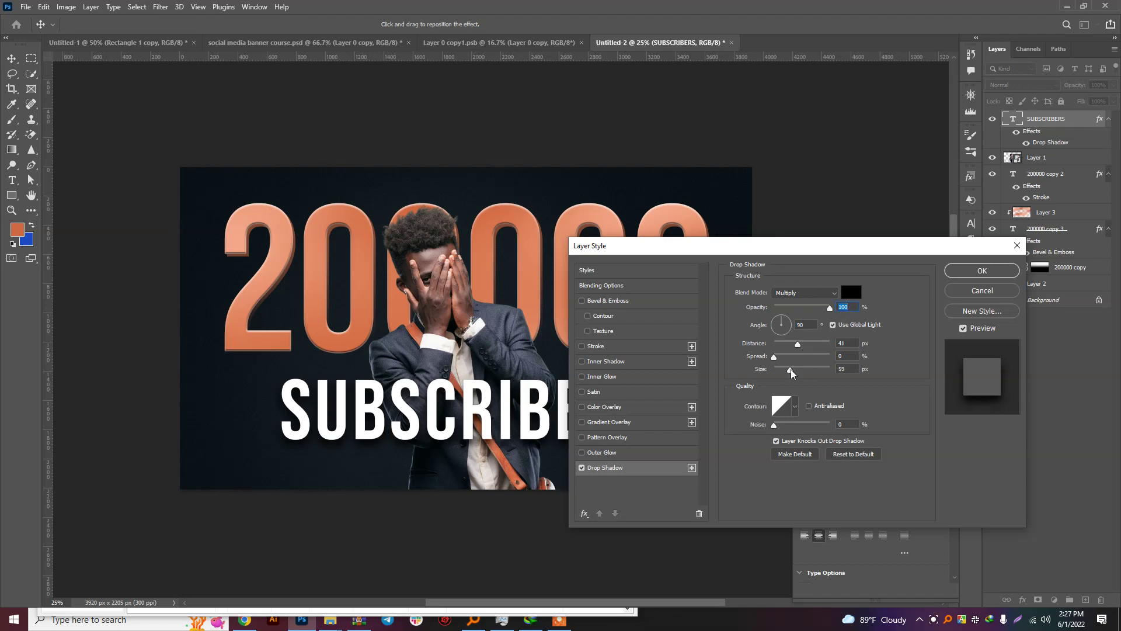
left_click(982, 270)
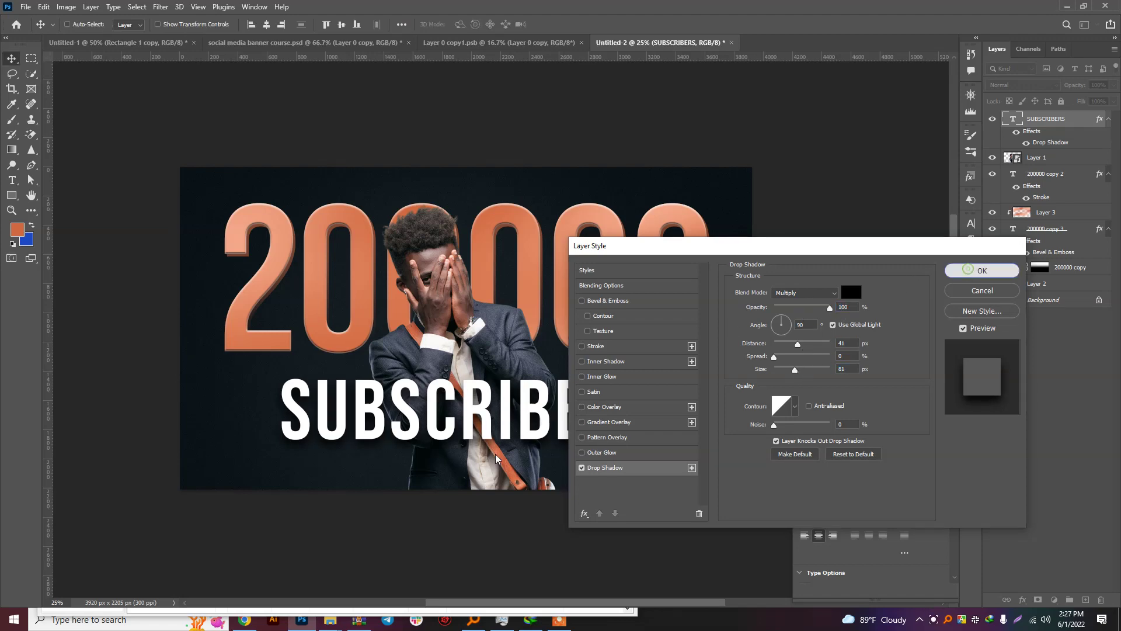
scroll(502, 402, "up", 1)
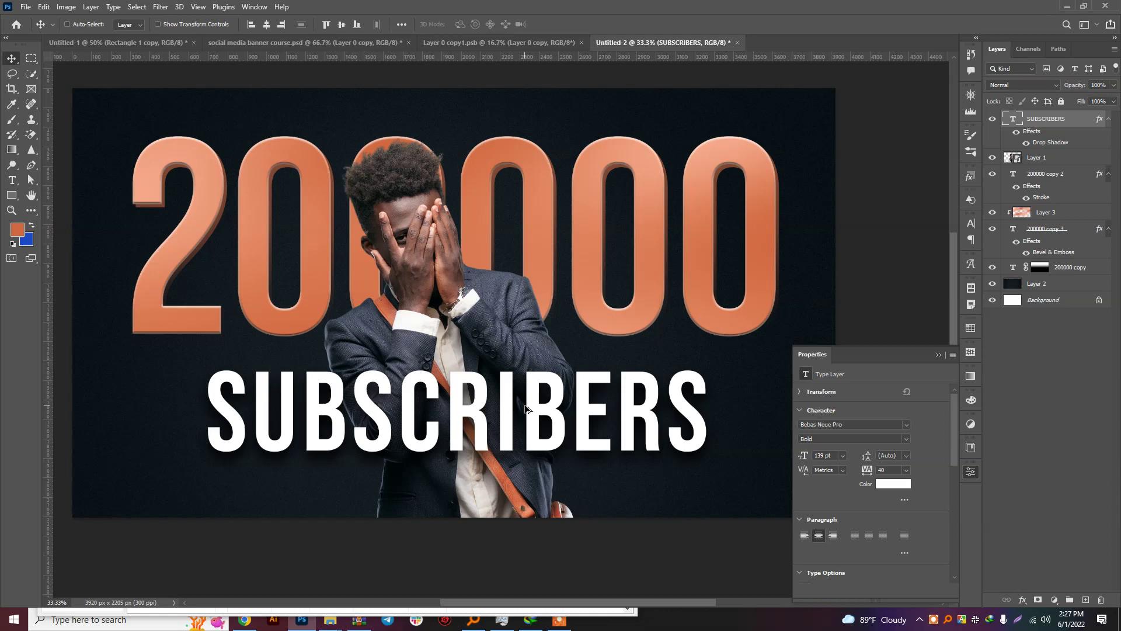
Step: Paint a soft peach tint over the lower SUBSCRIBERS letters on a layer clipped to the text
left_click(1084, 600)
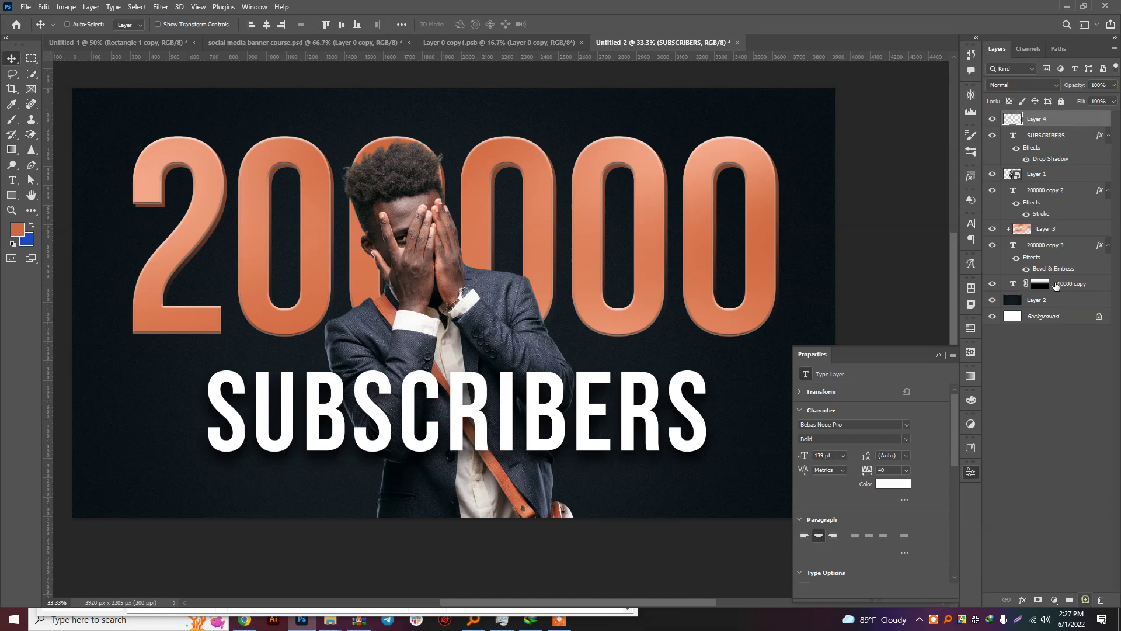
left_click(1051, 121, "alt")
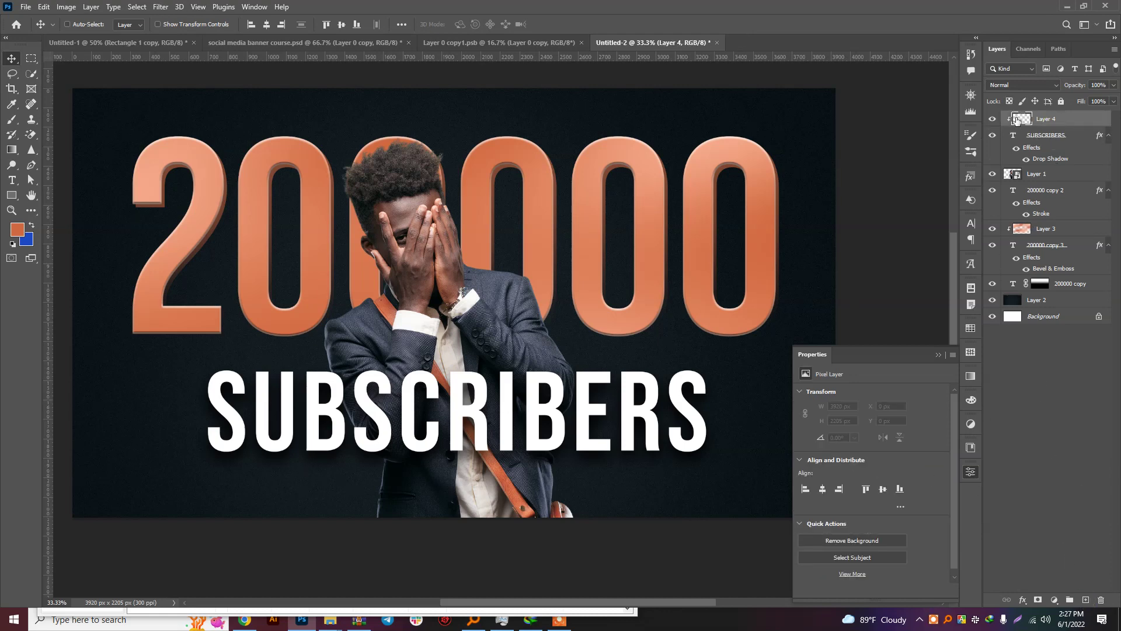
left_click(11, 119)
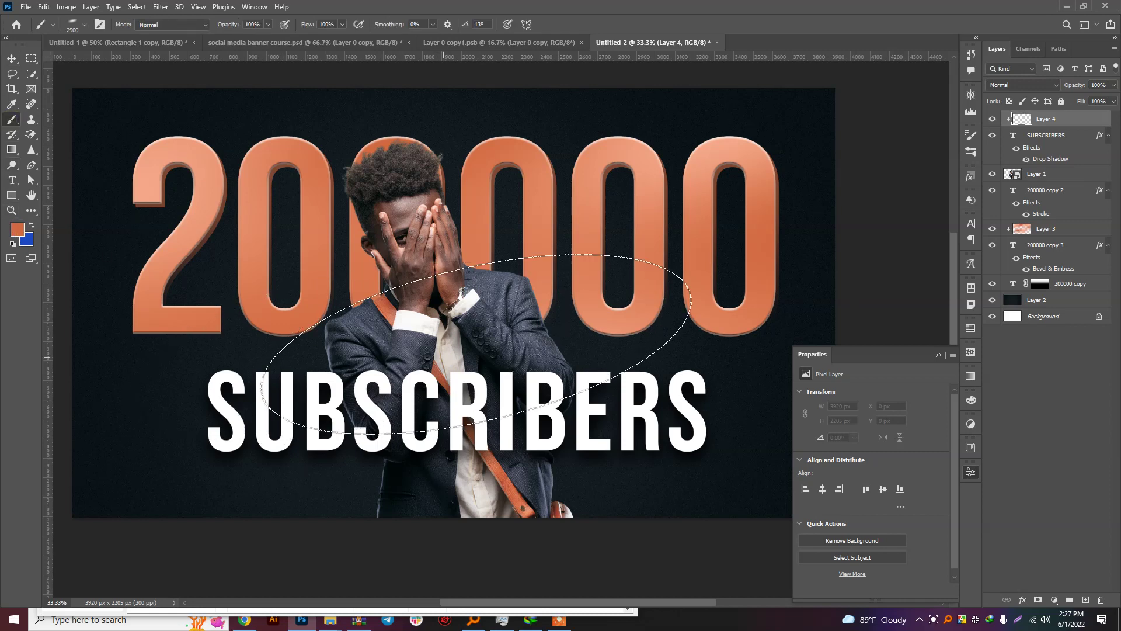
left_click(508, 362)
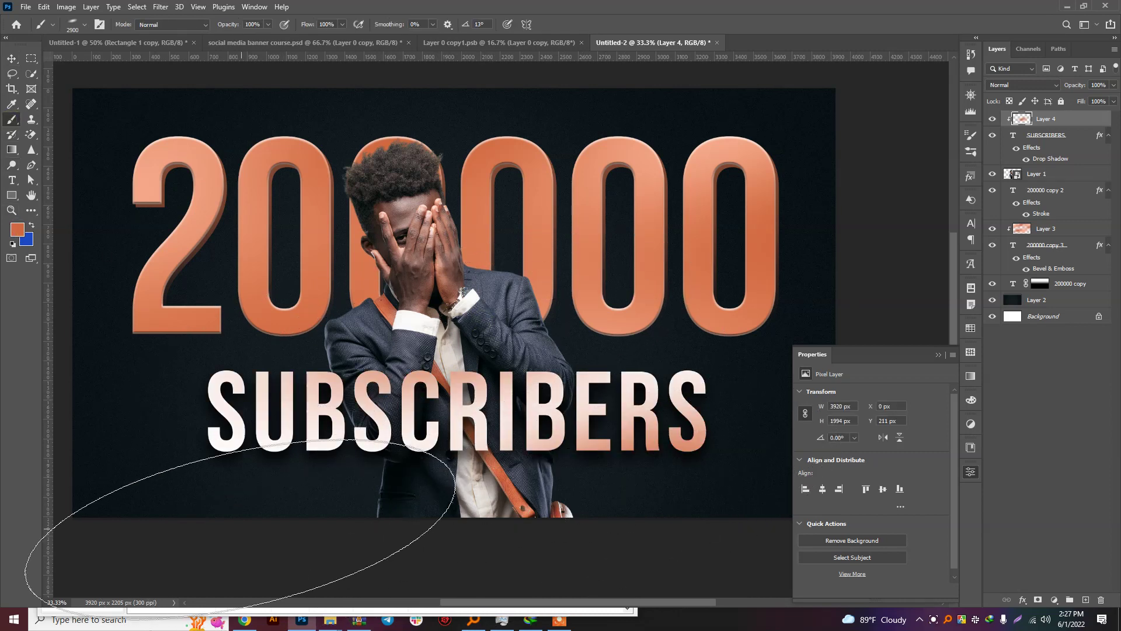
scroll(573, 369, "down", 1, "alt")
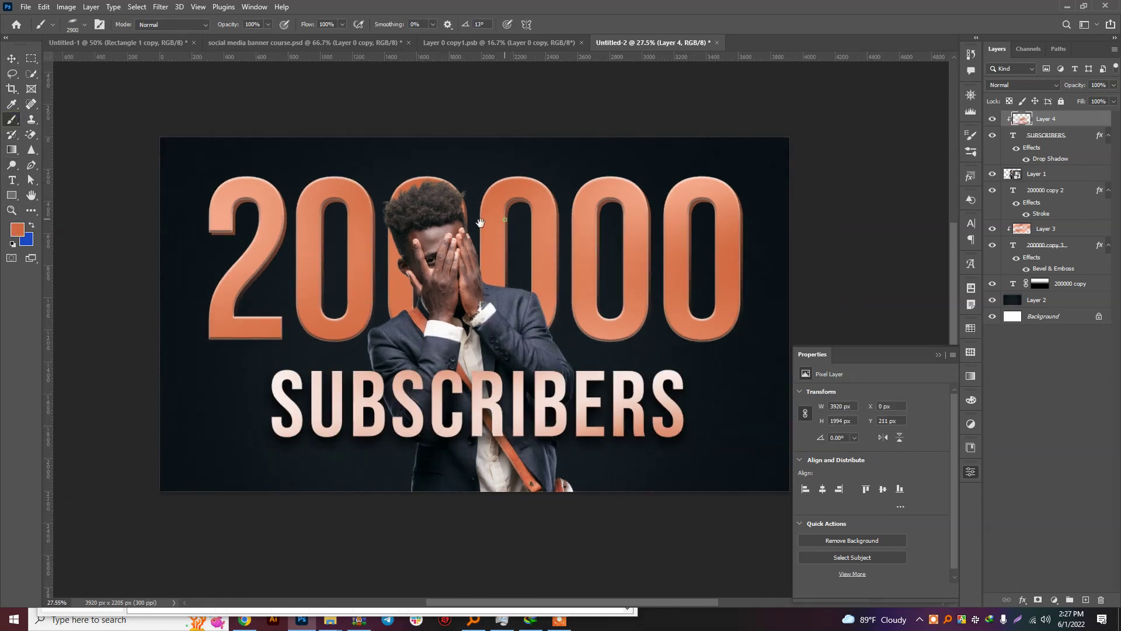
left_click_drag(369, 316, 336, 321)
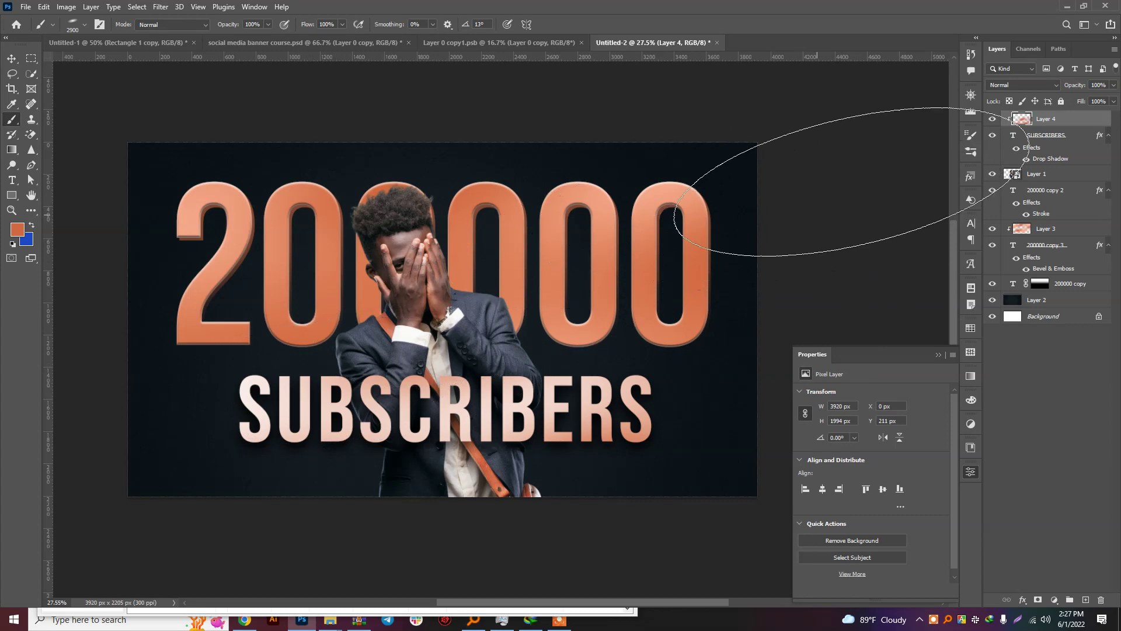
left_click(1031, 176)
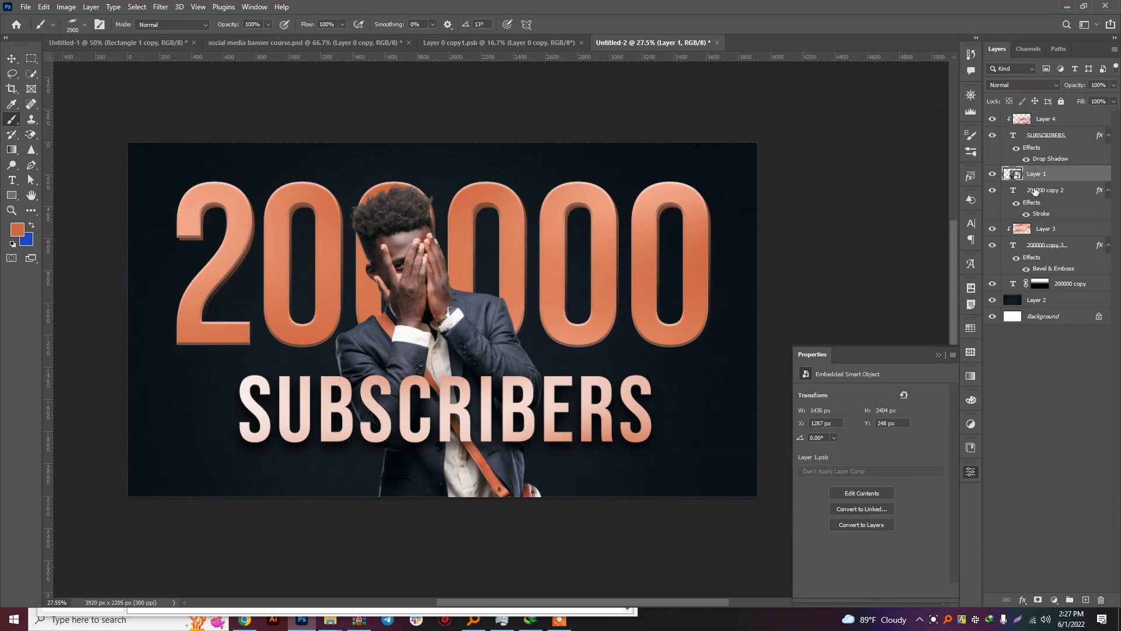
Step: Add a new layer beneath the man and choose a lighter orange brush colour
left_click(1084, 600, "ctrl")
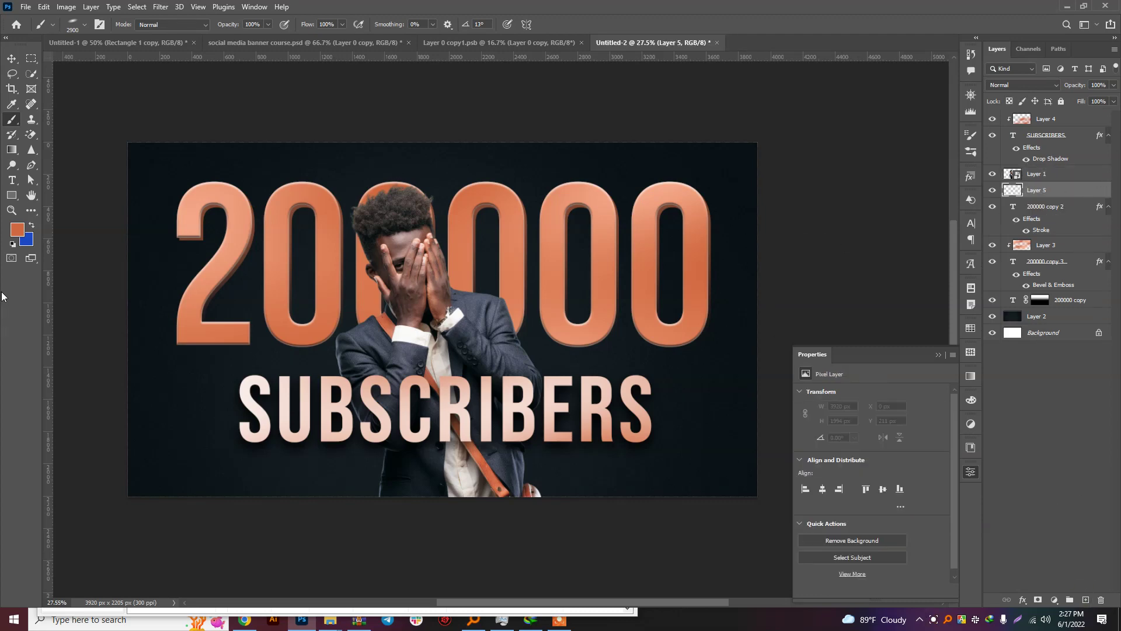
left_click(16, 236)
left_click(879, 404)
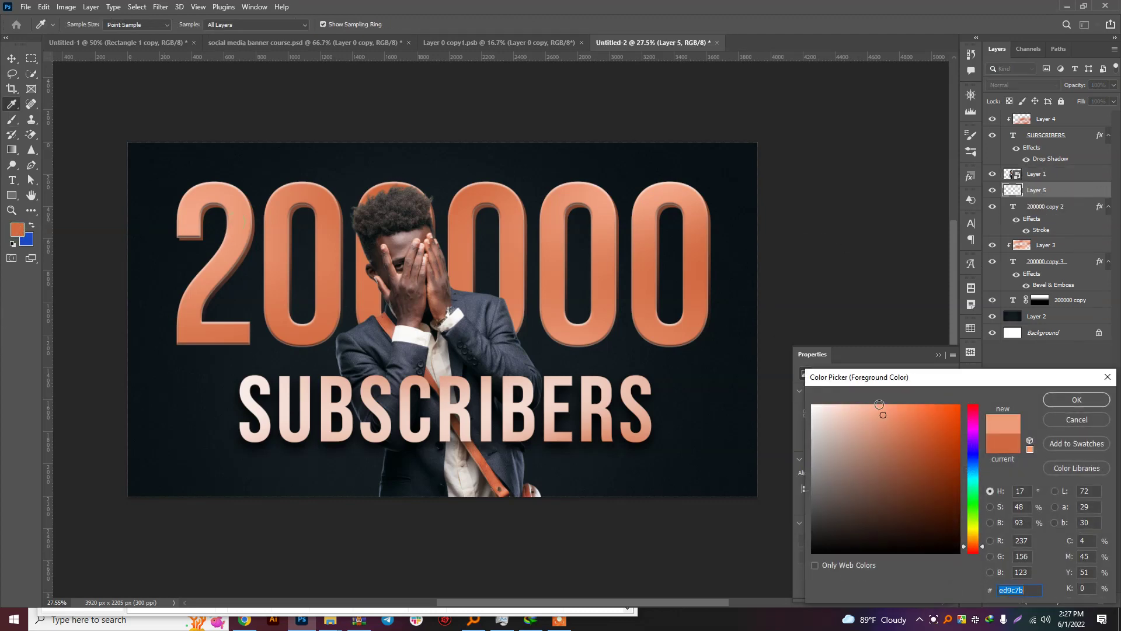
left_click(1076, 400)
key("b")
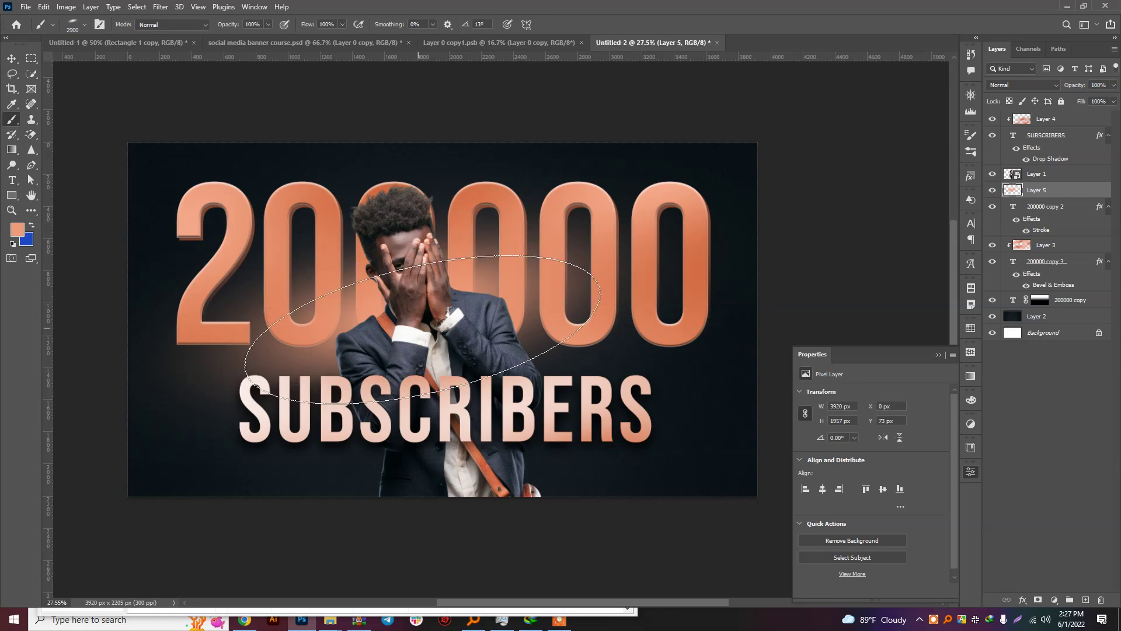
left_click(432, 339)
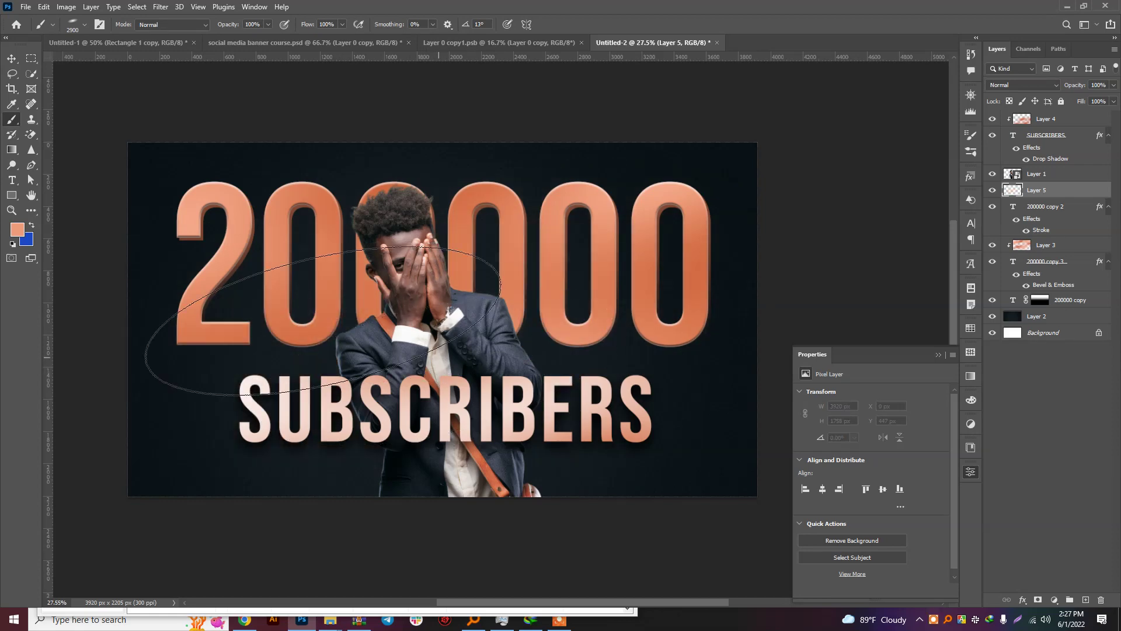
key("ctrl+z")
Step: Set the glow layer's blending mode to Color Dodge
left_click(72, 24)
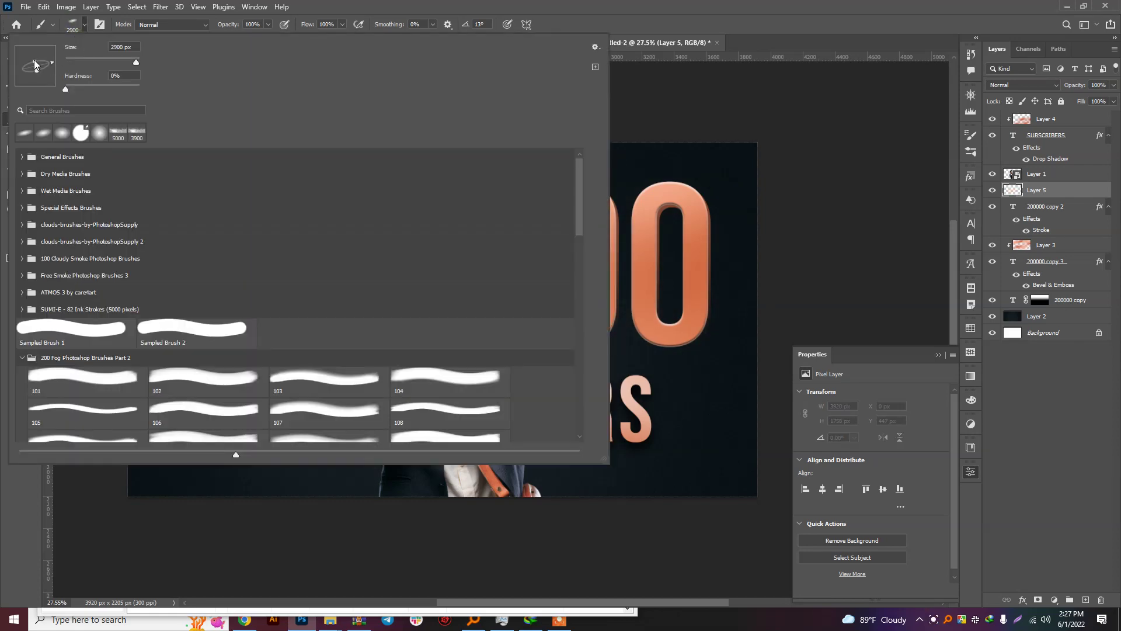
left_click(77, 26)
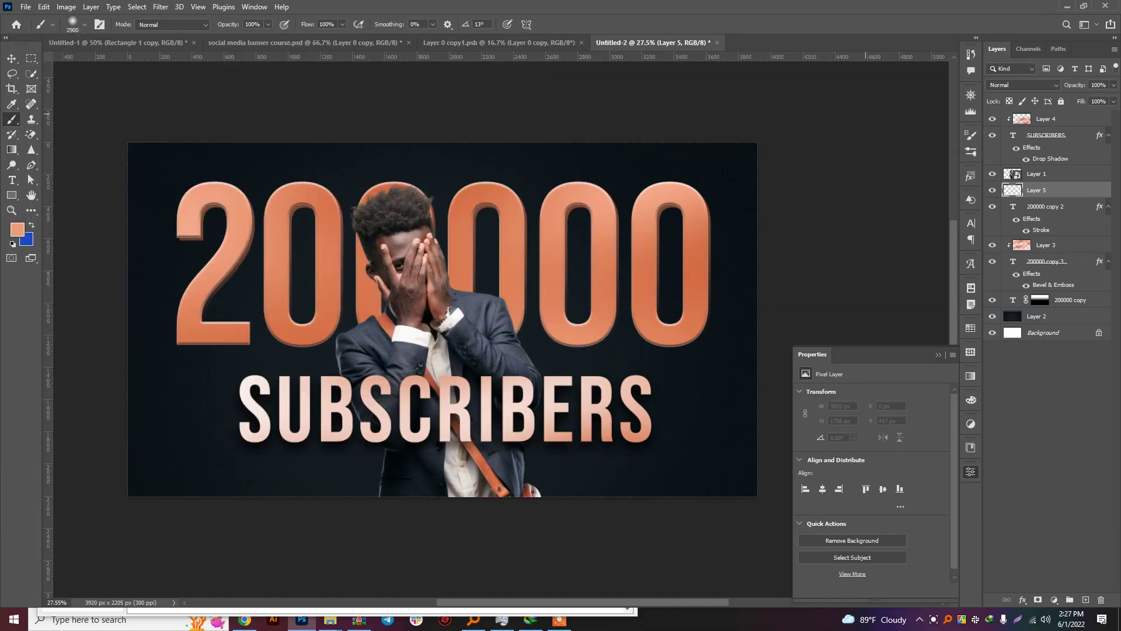
left_click(1020, 83)
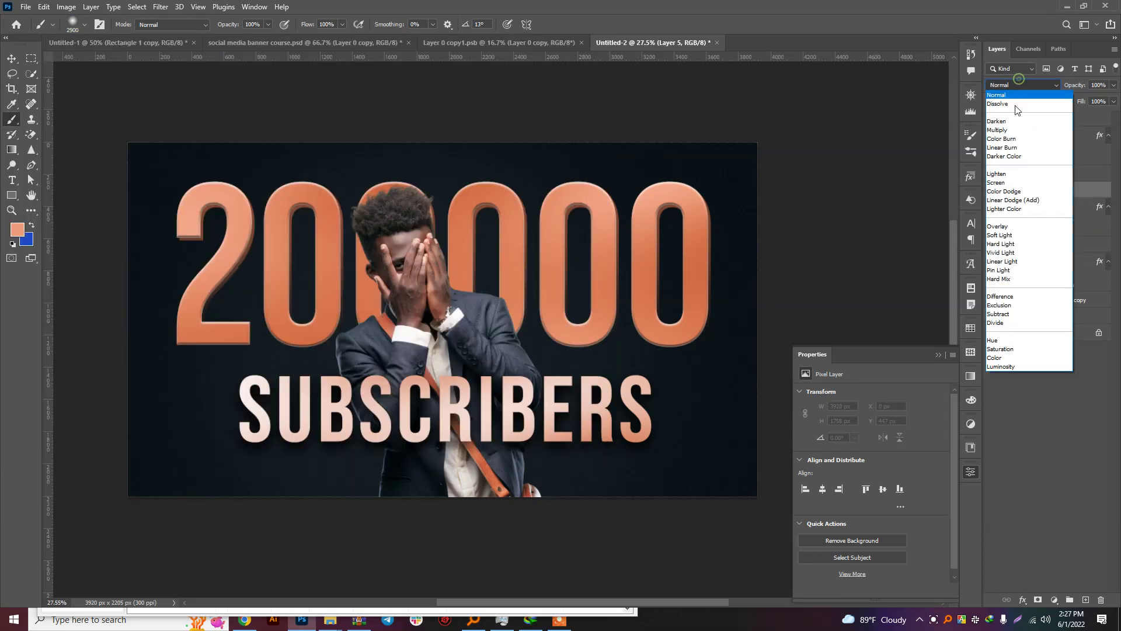
left_click(1013, 192)
left_click(449, 338)
Step: Paint a large red glow behind the man, undoing and repainting to compare
key("ctrl+z")
left_click(449, 338)
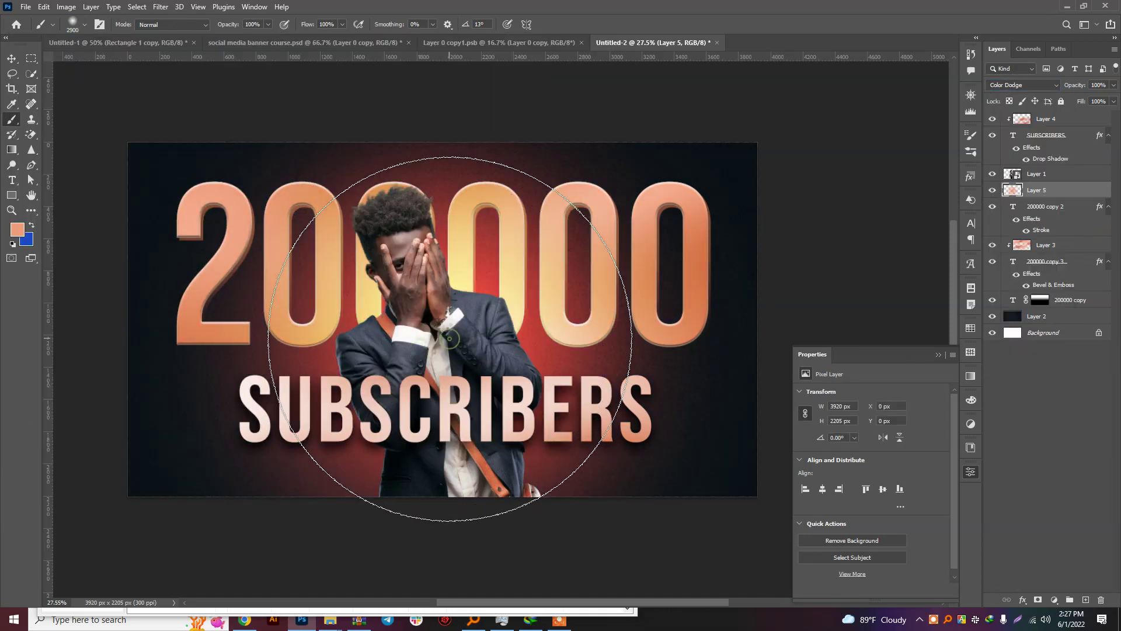
key("ctrl+z")
left_click(450, 339)
key("ctrl+z")
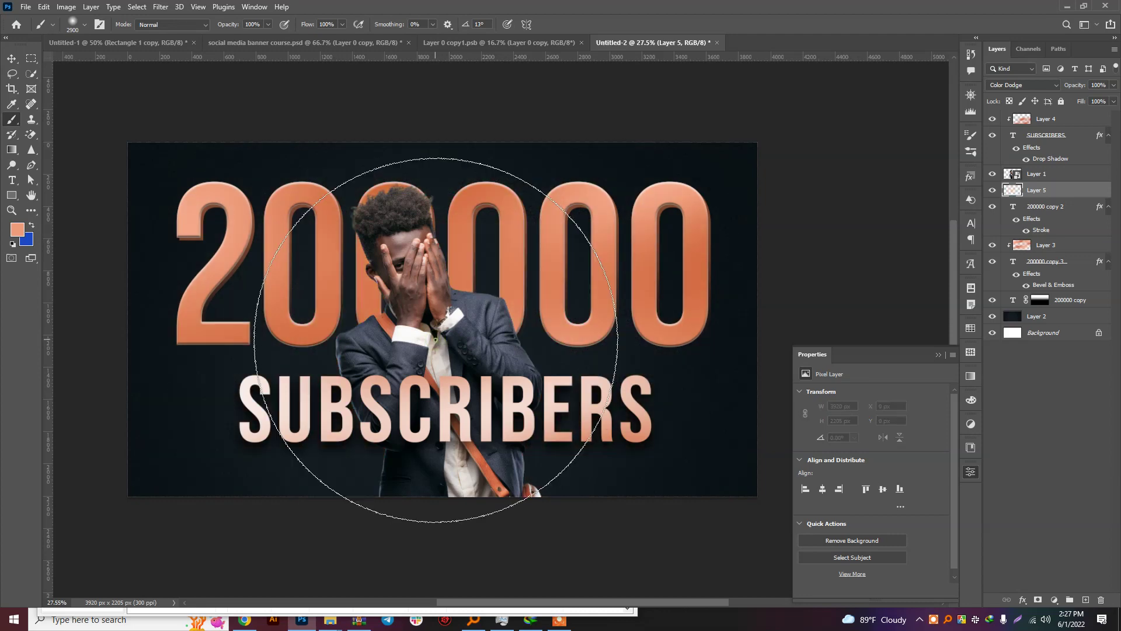
left_click(435, 339)
key("ctrl+z")
left_click(436, 350)
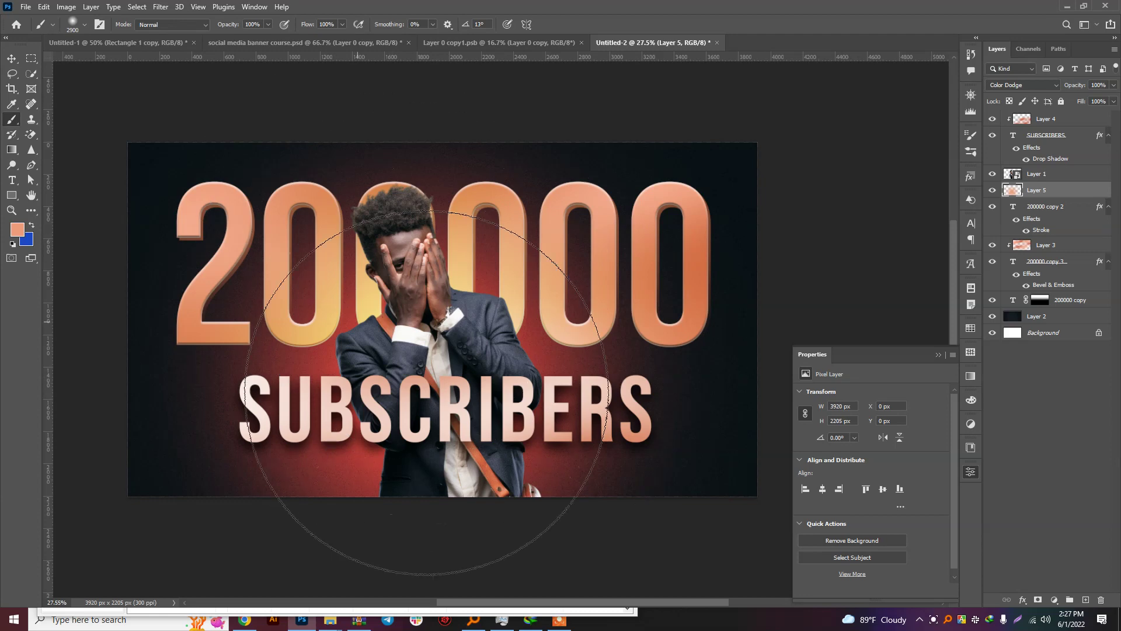
Step: Add a new layer clipped to the man's Layer 1, blended in Linear Dodge (Add)
left_click(1045, 173)
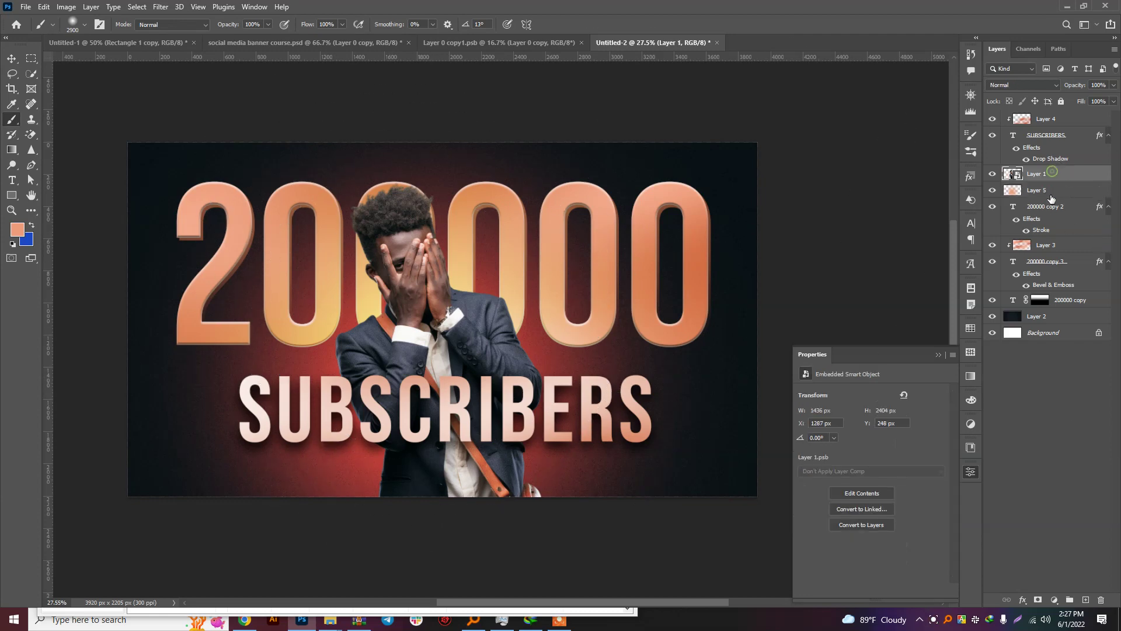
left_click(1085, 600)
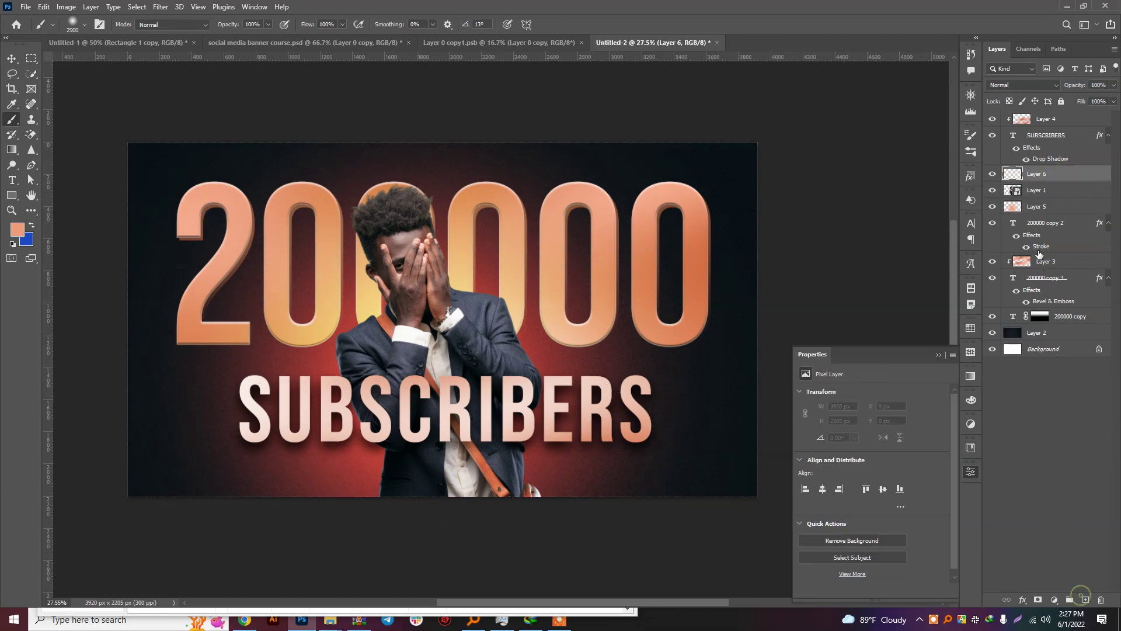
left_click(1041, 182, "alt")
scroll(451, 170, "up", 1)
scroll(408, 193, "up", 1)
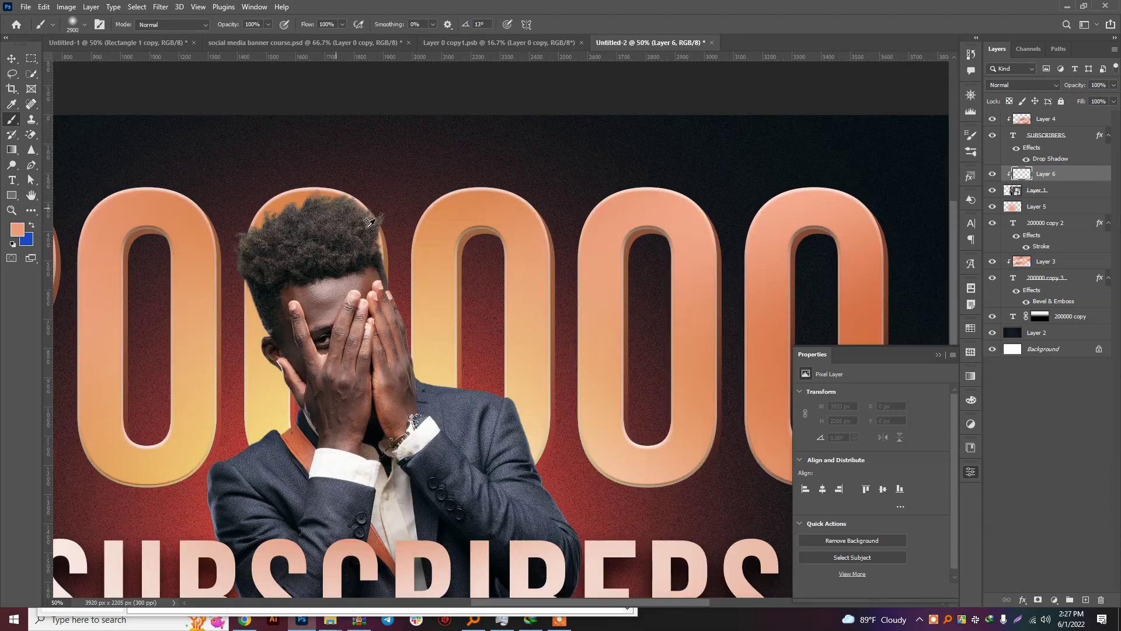
scroll(408, 152, "up", 1)
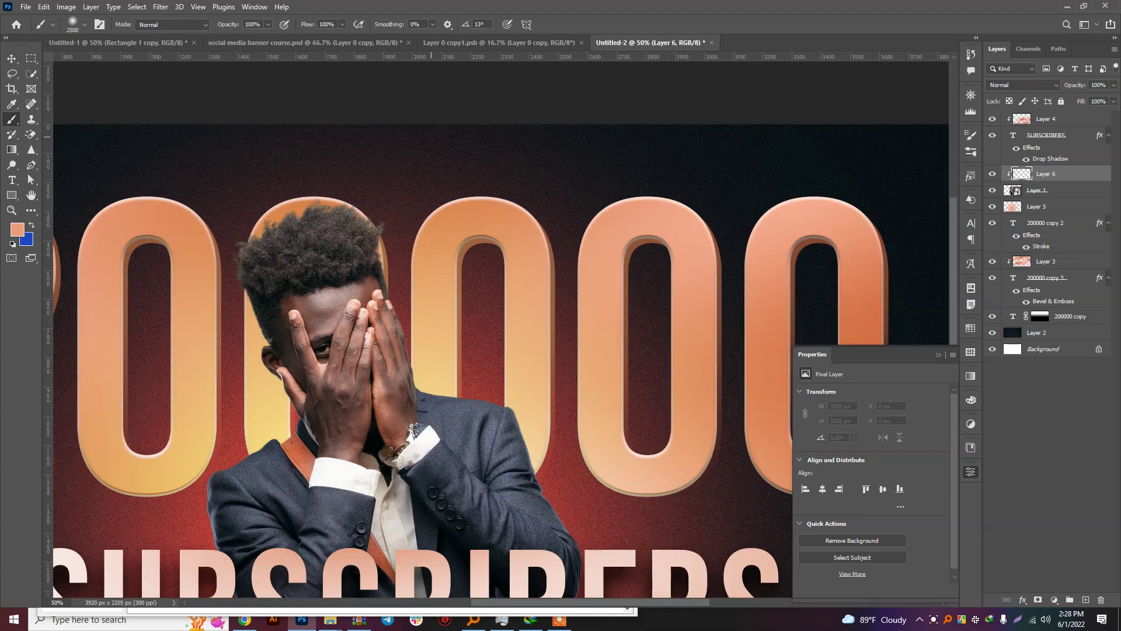
key("bracketleft")
key("bracketleft")
key("bracketleft")
key("bracketleft")
key("bracketleft")
key("bracketleft")
left_click(1018, 88)
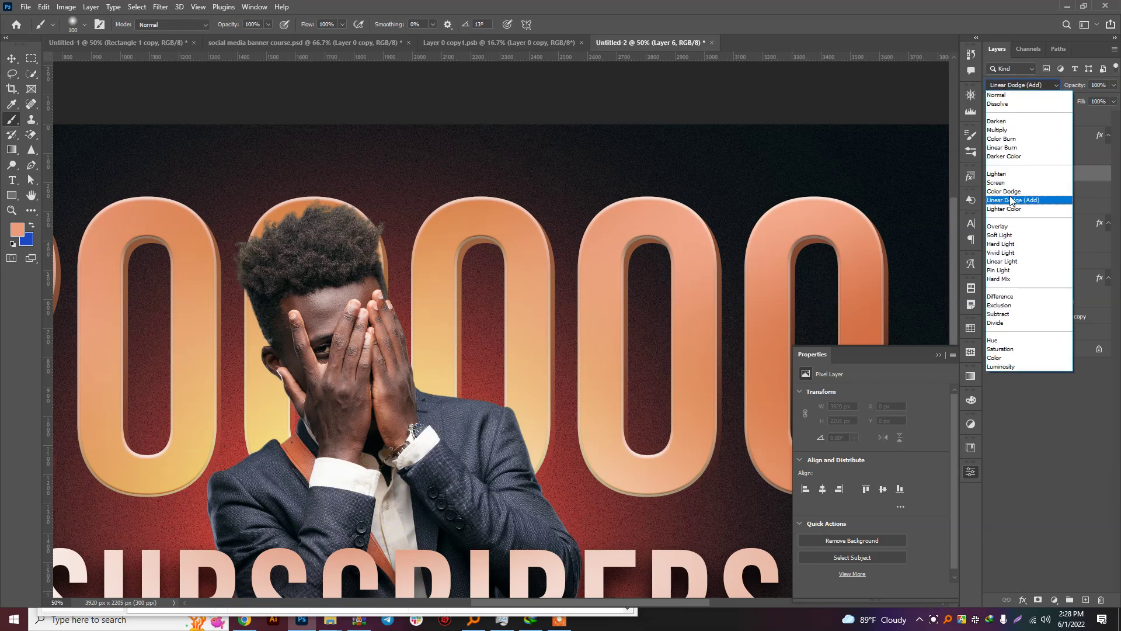
left_click(1009, 198)
Step: Paint orange rim light along the hair top, the left face edge and the jacket's left side
left_click_drag(385, 221, 221, 264)
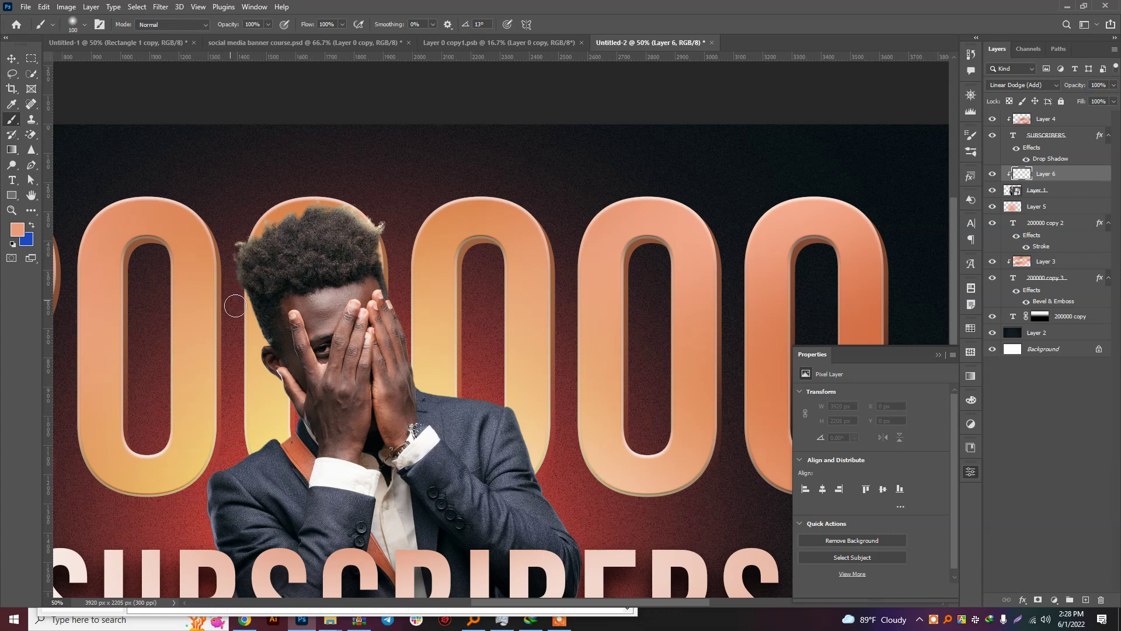
left_click_drag(236, 305, 260, 386)
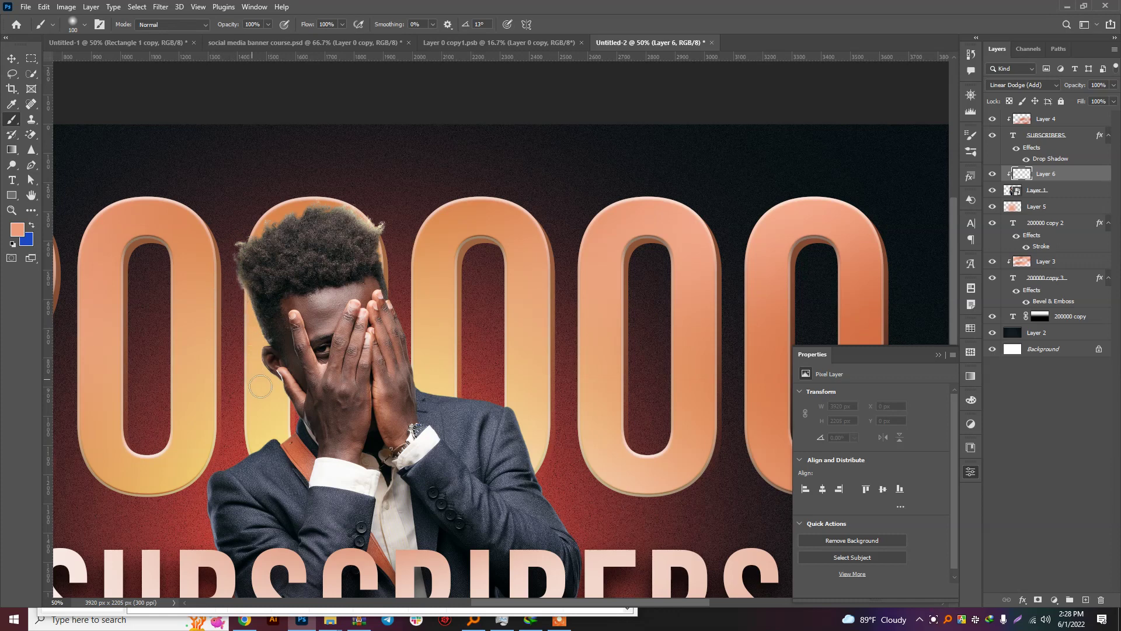
left_click_drag(279, 412, 213, 464)
mouse_move(303, 399)
left_mouse_down()
mouse_move(459, 278)
mouse_move(439, 368)
left_mouse_up()
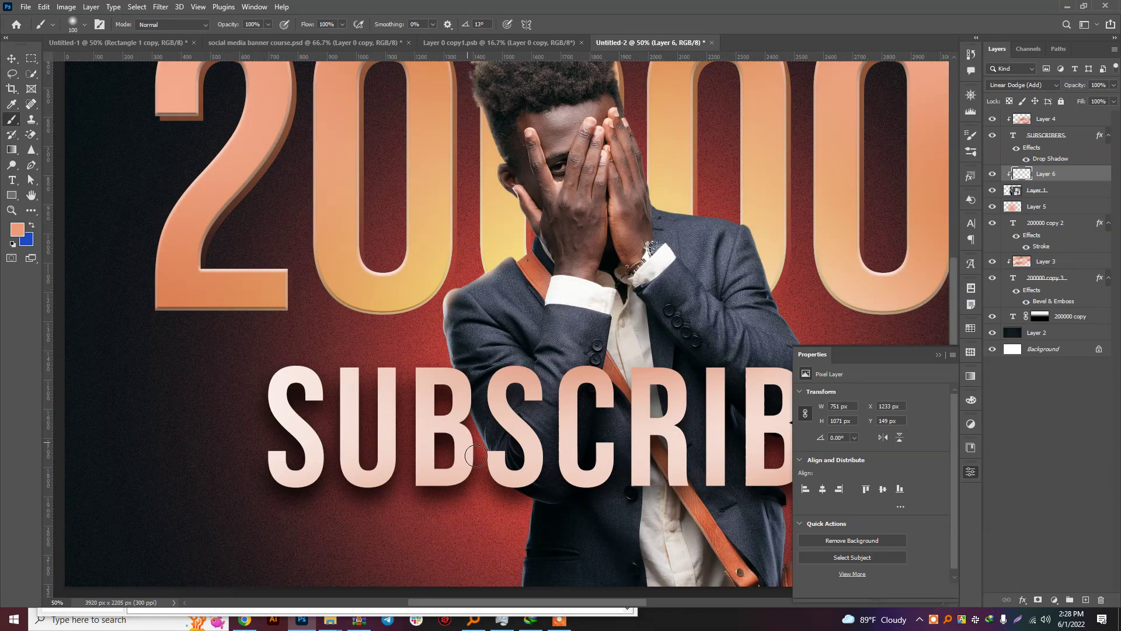
mouse_move(476, 455)
left_mouse_down()
mouse_move(441, 376)
mouse_move(528, 517)
mouse_move(531, 552)
mouse_move(500, 546)
left_mouse_up()
key("bracketright")
left_click_drag(498, 486, 423, 361)
Step: Paint orange rim light down the jacket's right edge and across the top of the hair
left_click_drag(567, 287, 361, 270)
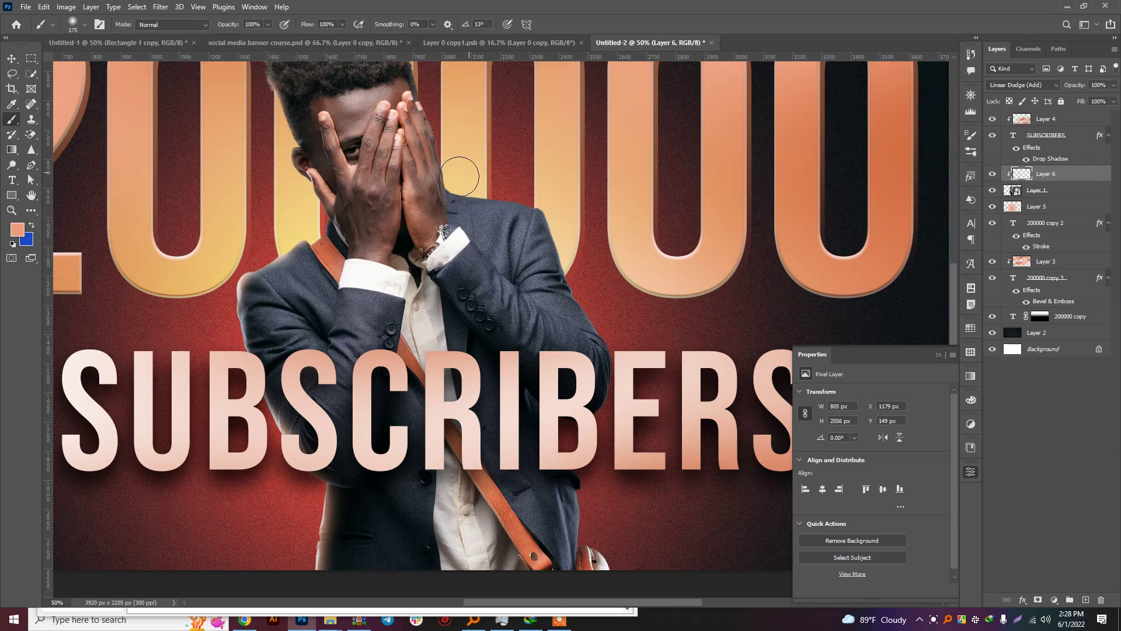
mouse_move(517, 188)
left_mouse_down()
mouse_move(555, 204)
mouse_move(581, 315)
mouse_move(622, 363)
mouse_move(619, 409)
mouse_move(563, 434)
mouse_move(582, 436)
left_mouse_up()
scroll(582, 436, "down", 1)
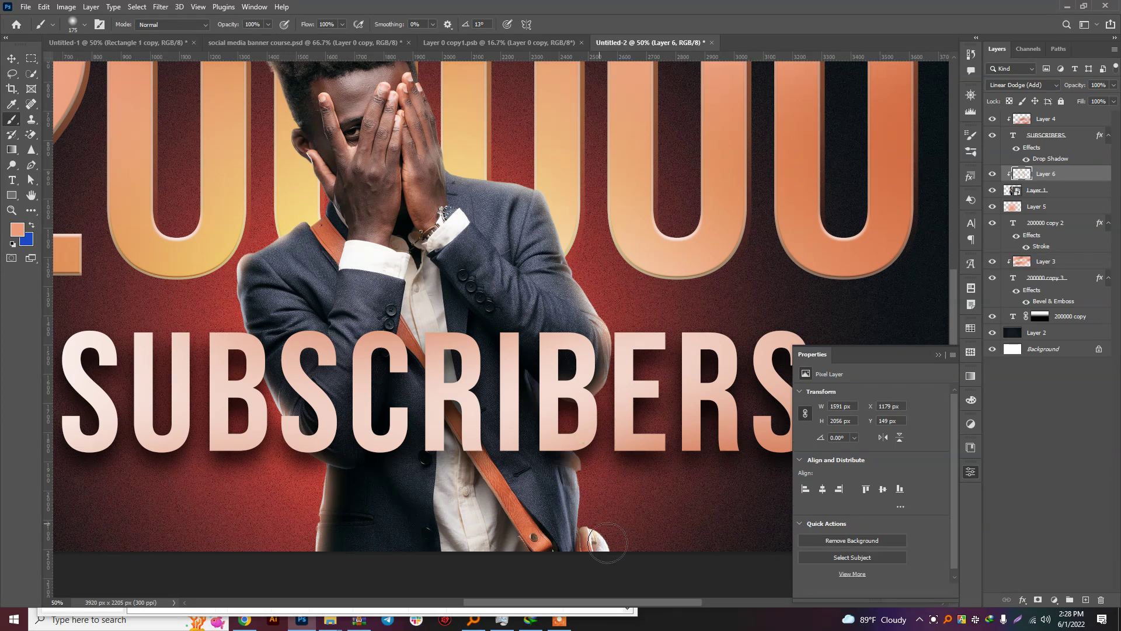
left_click_drag(576, 202, 636, 390)
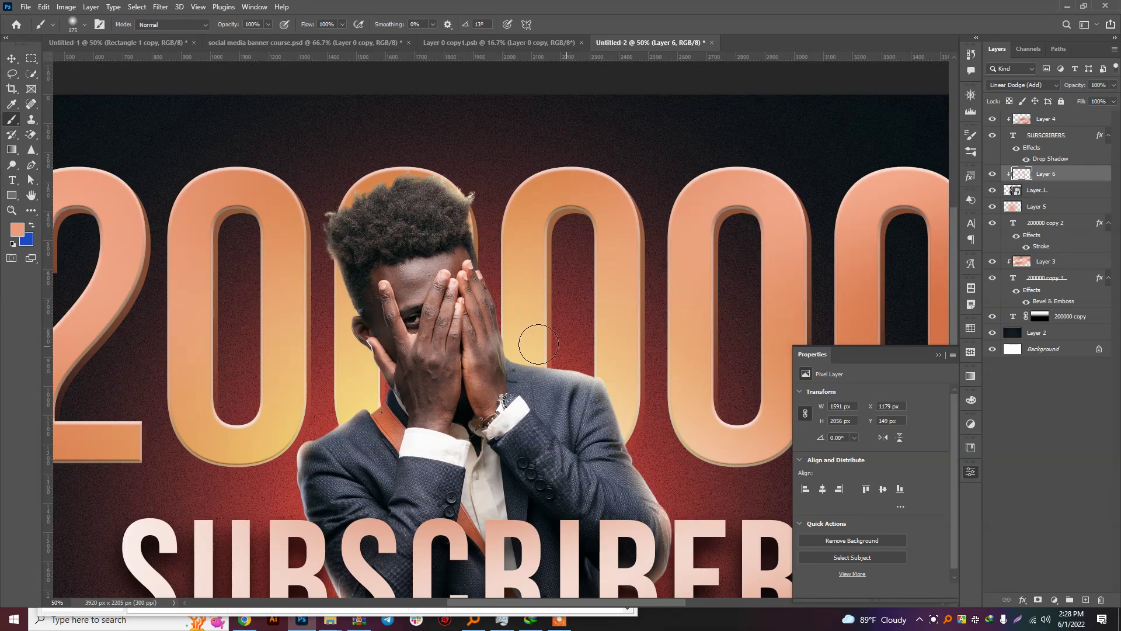
mouse_move(512, 299)
left_mouse_down()
mouse_move(488, 233)
mouse_move(410, 139)
mouse_move(340, 170)
mouse_move(432, 210)
left_mouse_up()
scroll(432, 210, "down", 1)
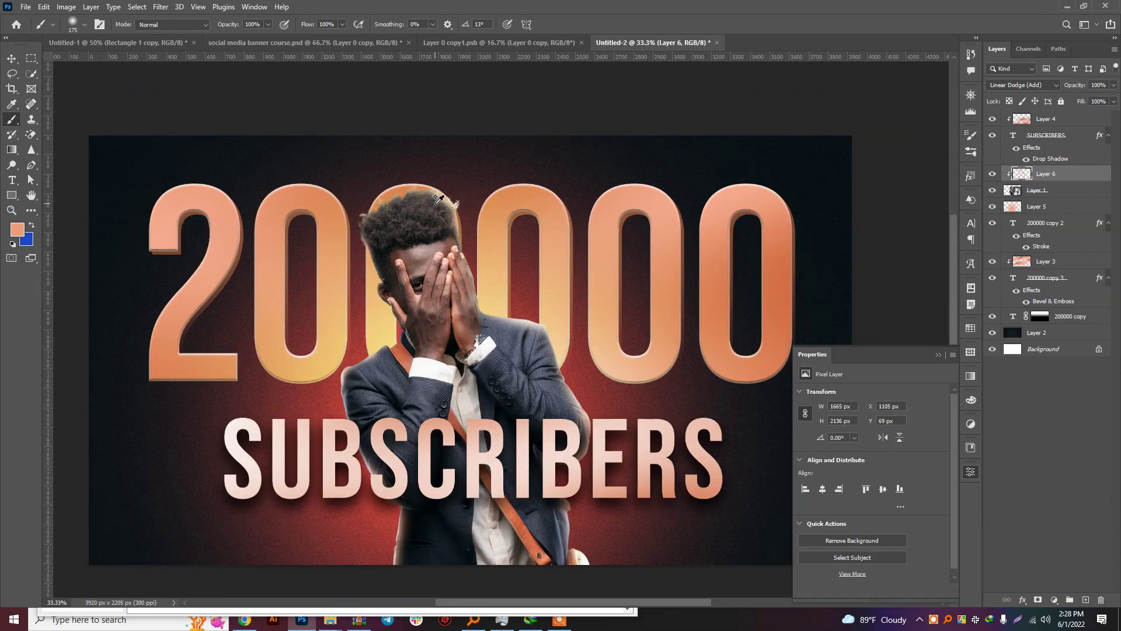
scroll(347, 398, "up", 1)
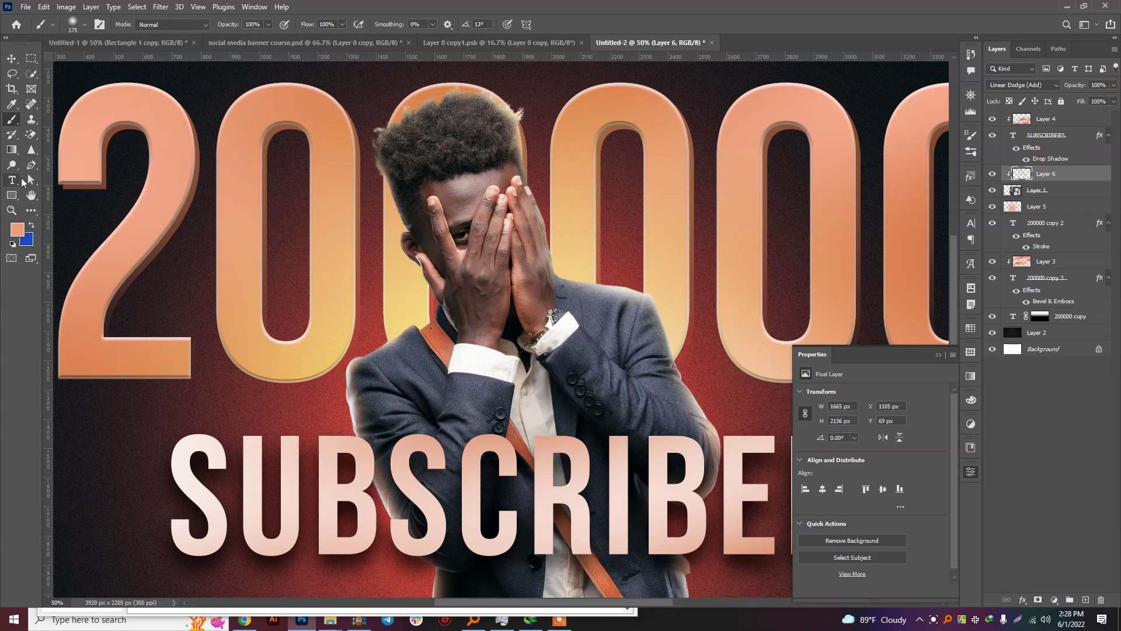
left_click_drag(357, 126, 365, 147)
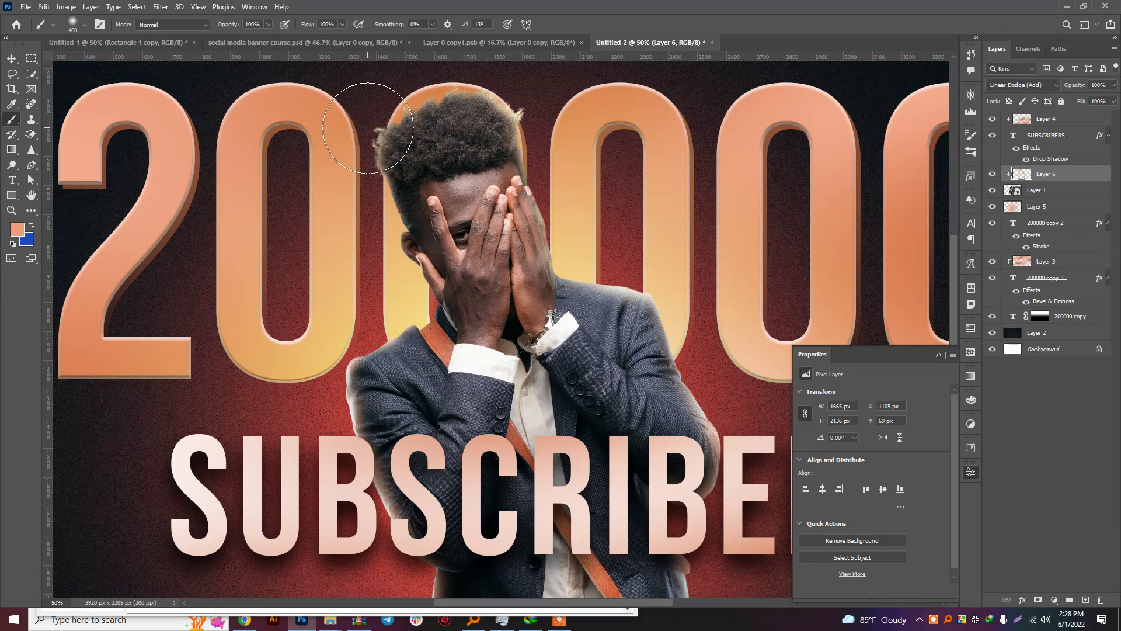
left_click_drag(373, 116, 444, 87)
key("bracketright")
key("bracketright")
key("bracketright")
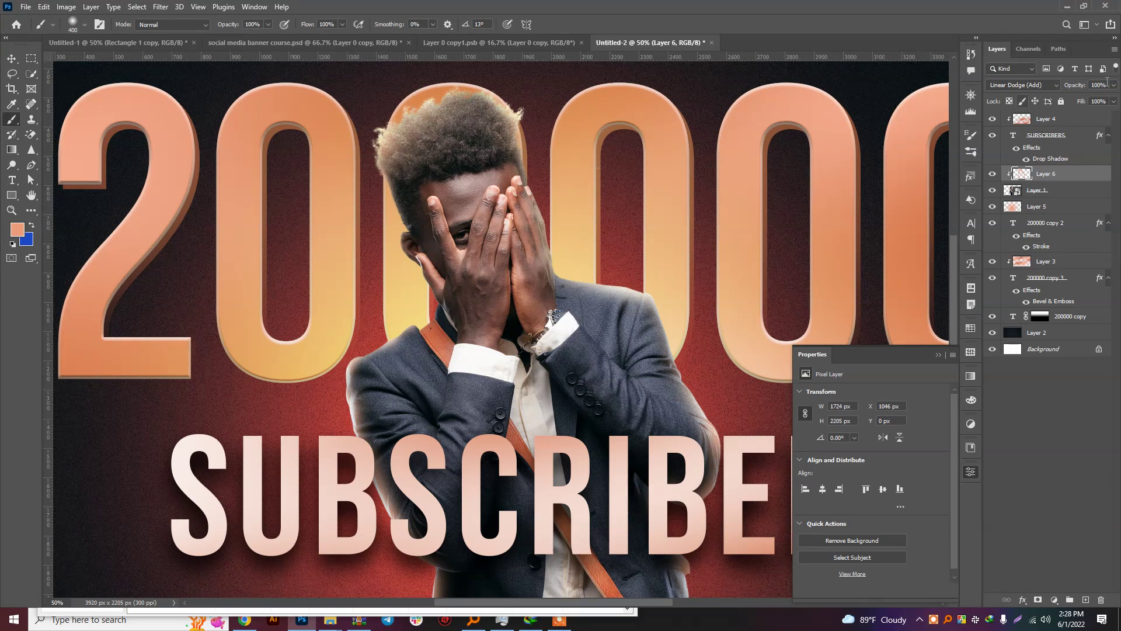
Step: Set the rim light layer's opacity to 65%
left_click(1112, 85)
left_click(1085, 102)
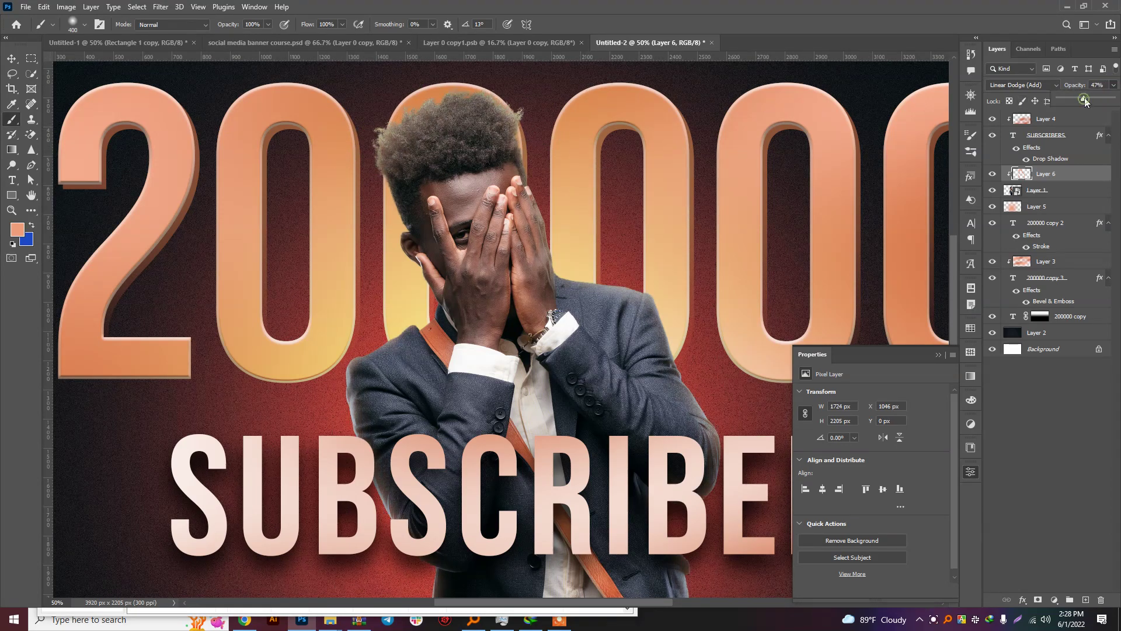
left_click_drag(1091, 102, 1094, 102)
left_click(671, 257)
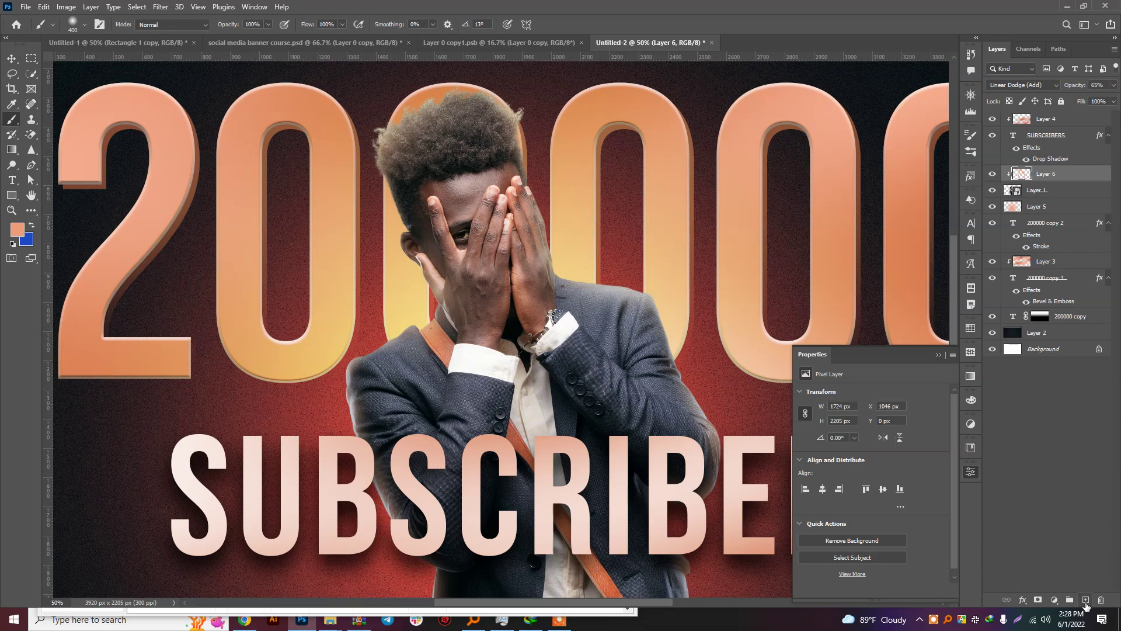
Step: On a new layer, dab a large soft glow over the face in a warm yellow-orange sampled from the artwork
left_click(1085, 601)
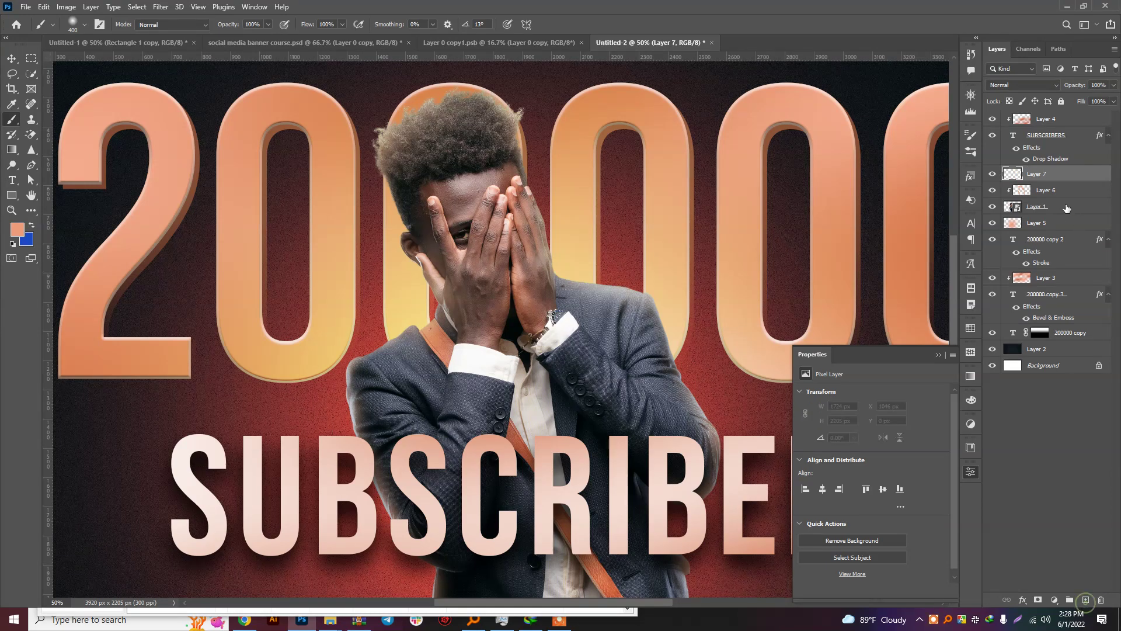
left_click(14, 231)
left_click(334, 332)
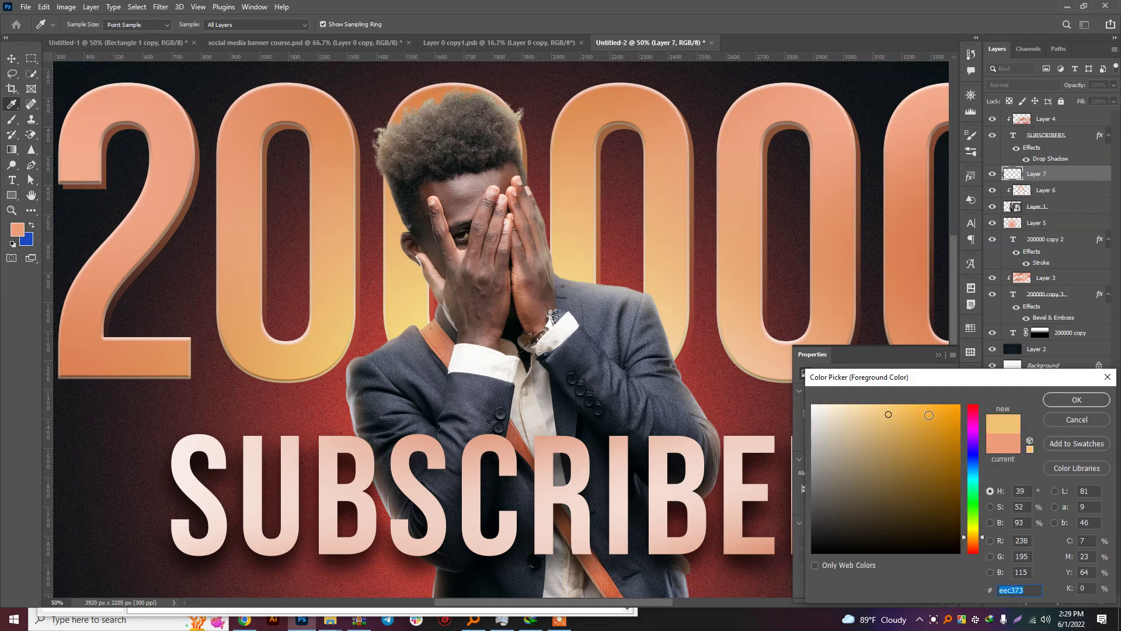
left_click(1076, 400)
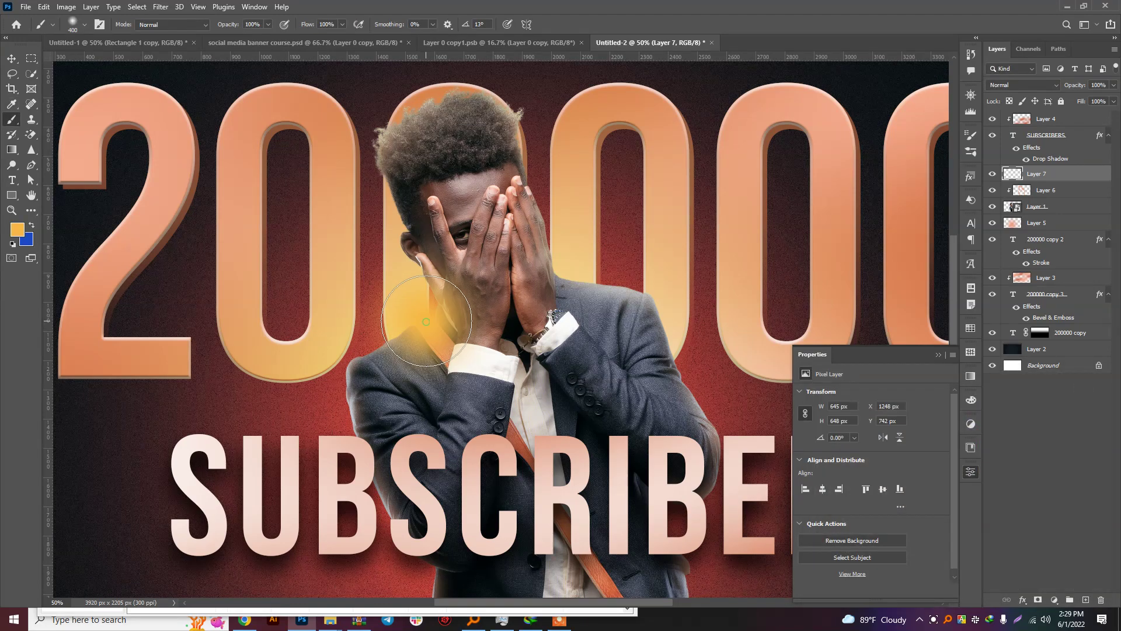
key("ctrl+z")
key("bracketright")
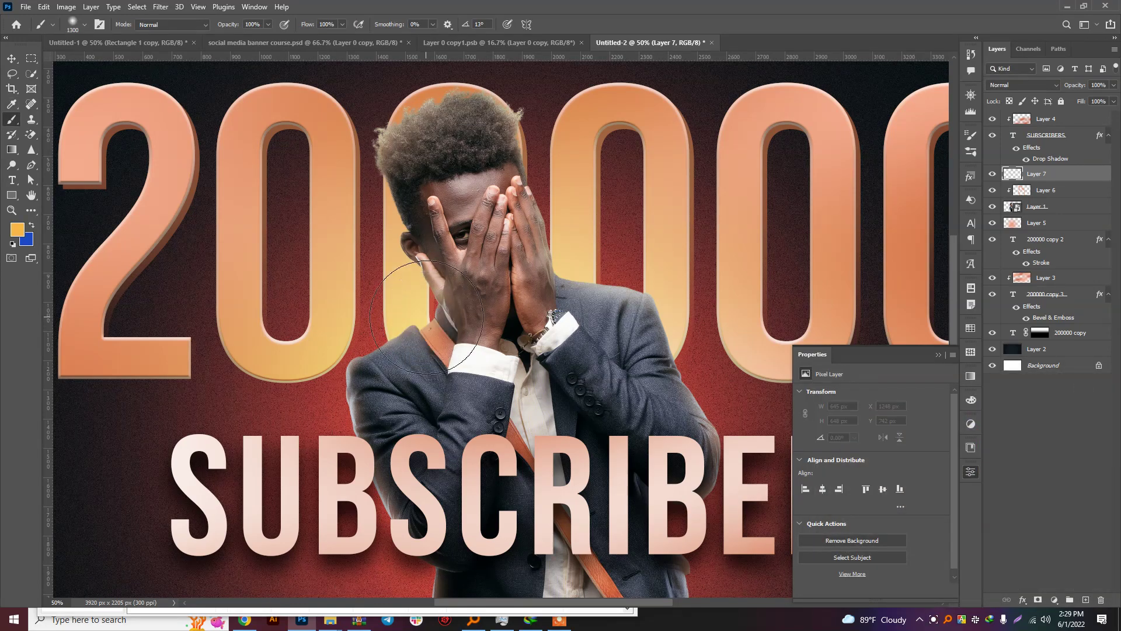
key("bracketright")
key("bracketright")
key("bracketright")
left_click(427, 315)
key("ctrl+z")
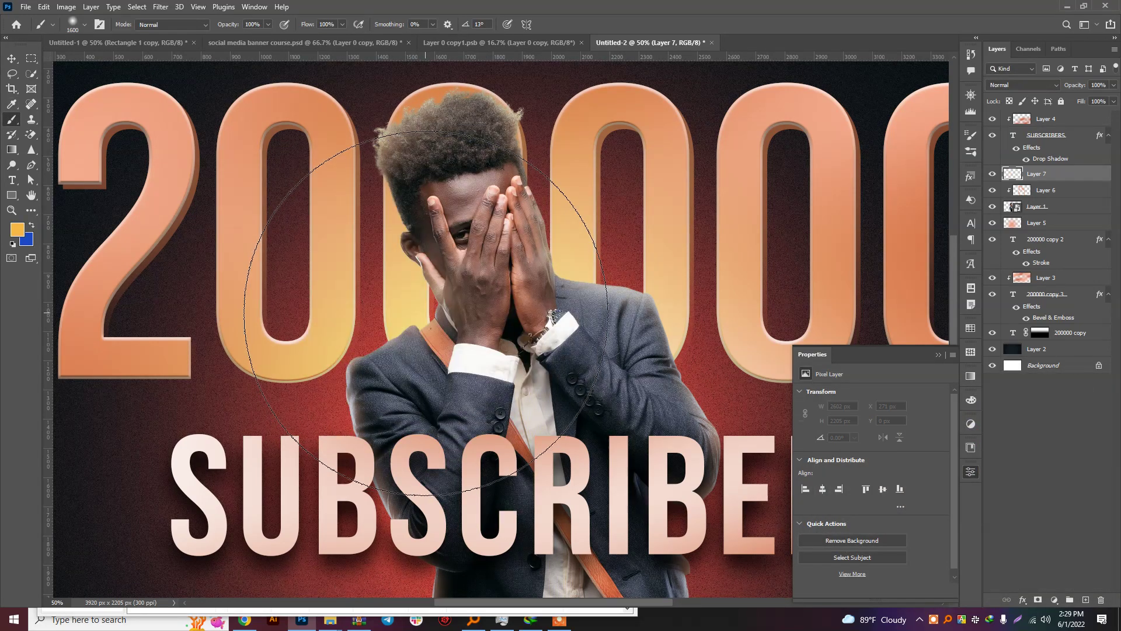
left_click(426, 313)
Step: Set the glow layer to Screen blend mode at 39% opacity
left_click(1017, 86)
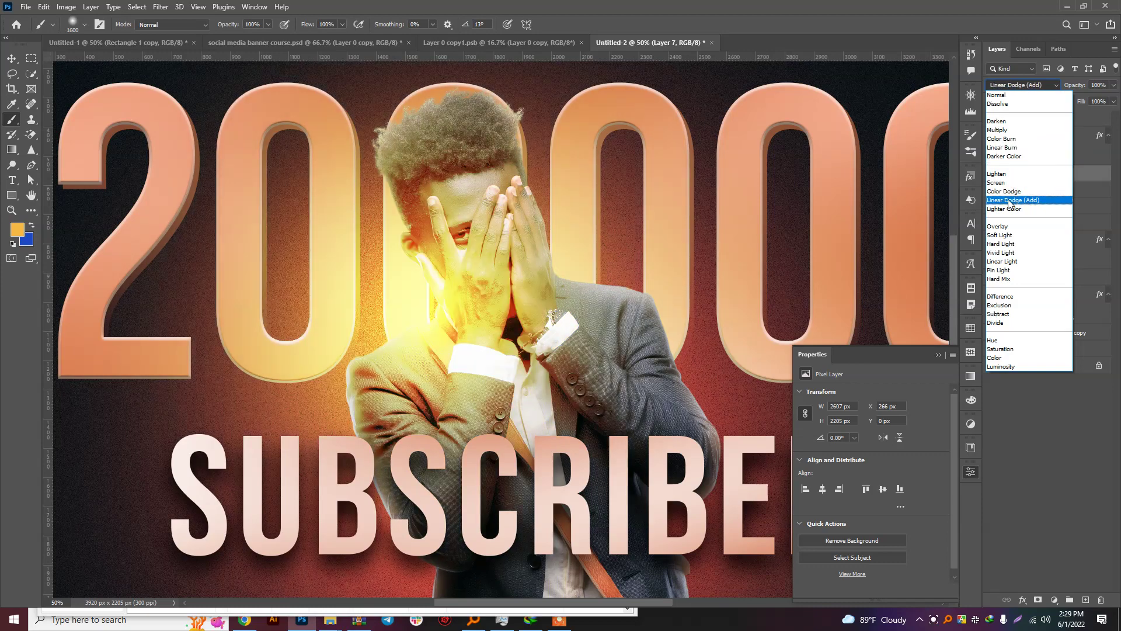
left_click(1009, 182)
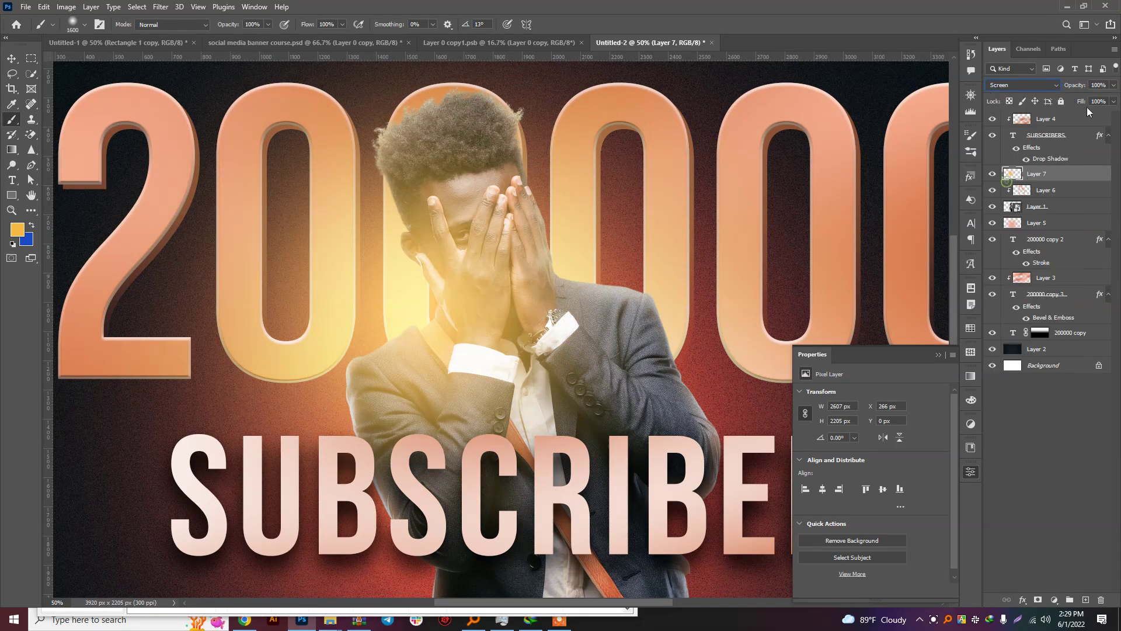
left_click(1113, 86)
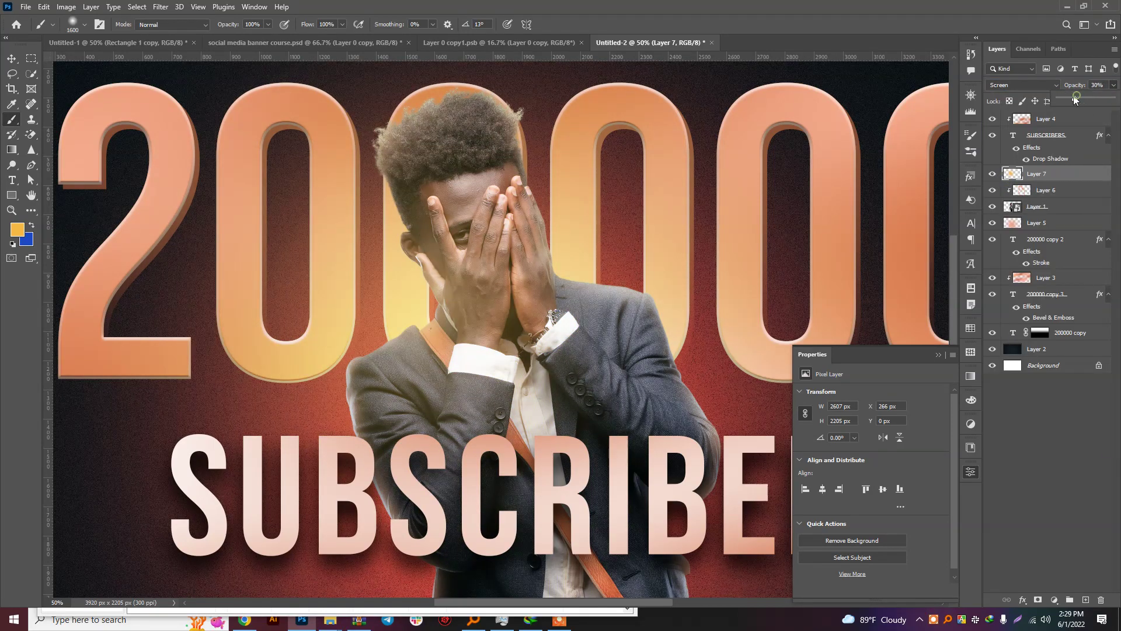
left_click_drag(1077, 97, 1082, 98)
scroll(531, 260, "down", 3)
scroll(531, 260, "up", 1)
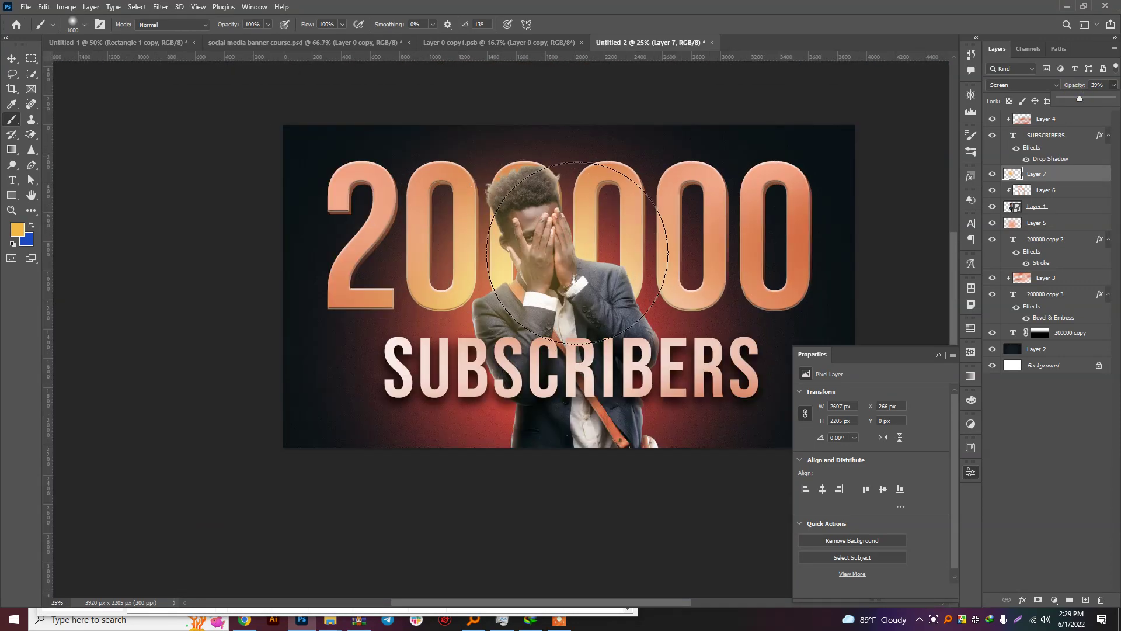
left_click_drag(643, 227, 549, 222)
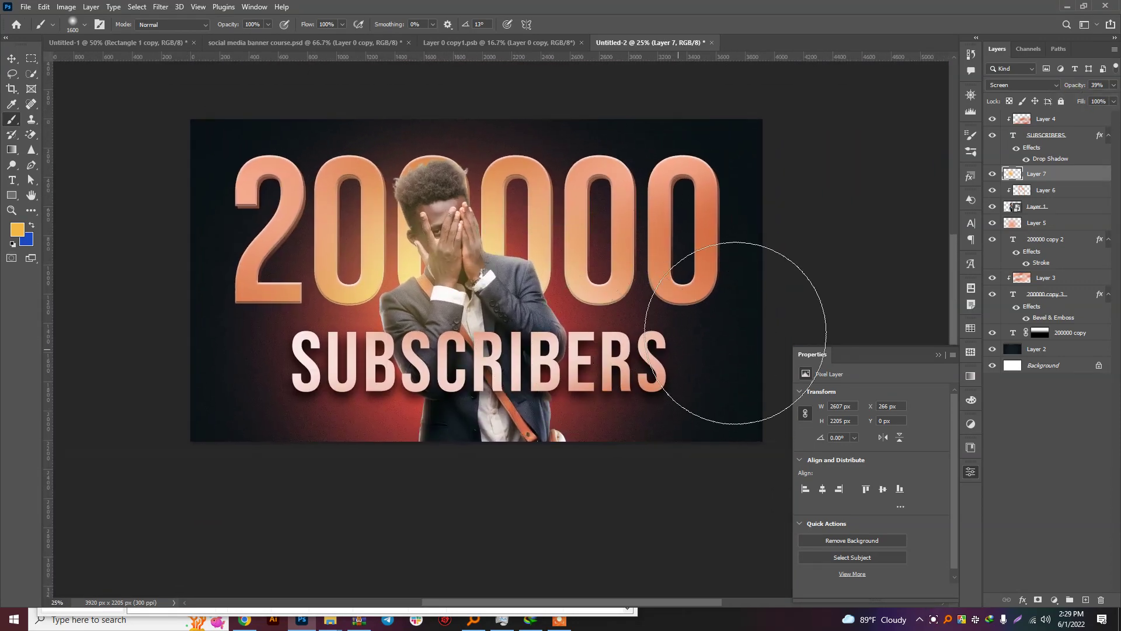
left_click(1037, 349)
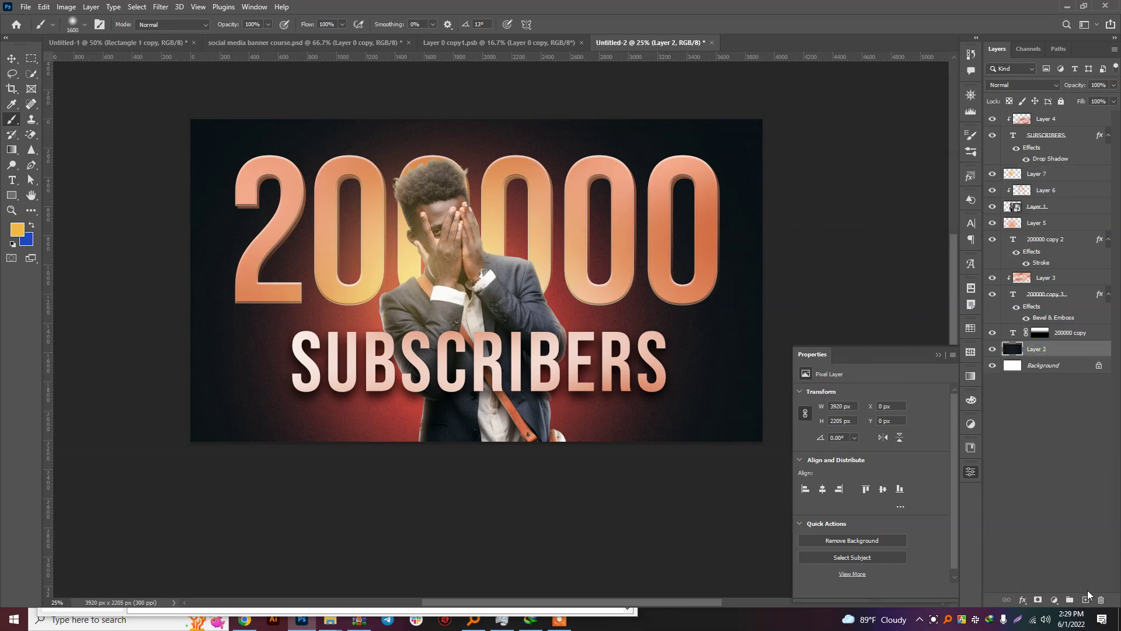
Step: On a new layer, draw a wavy no-fill Pen shape path across the 200000 digits
left_click(1085, 599)
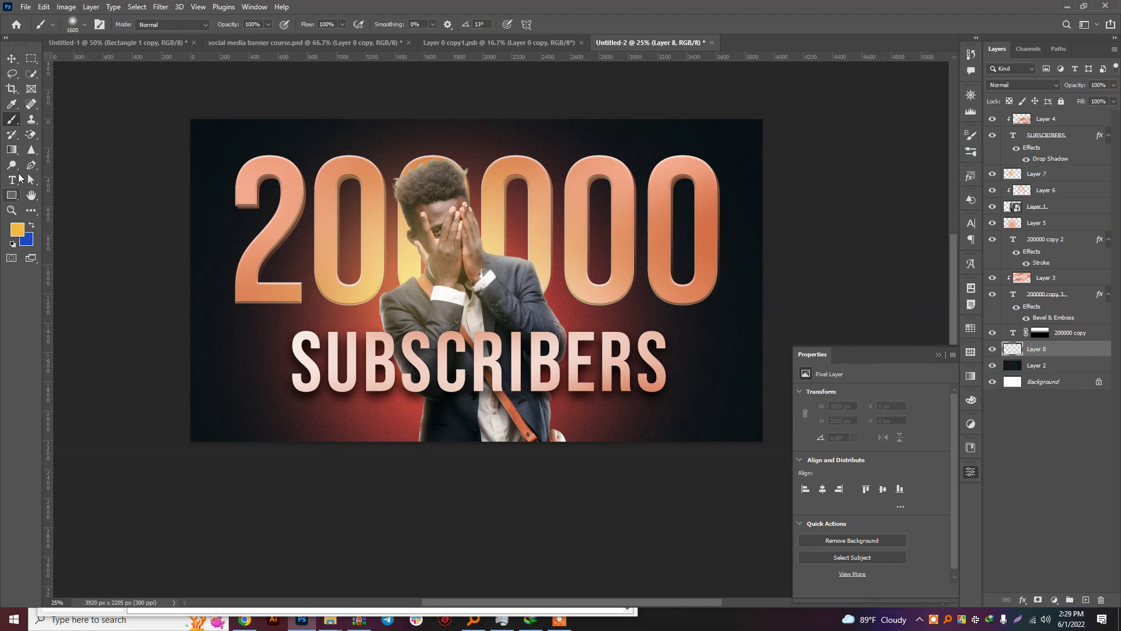
right_click(31, 166)
left_click(87, 166)
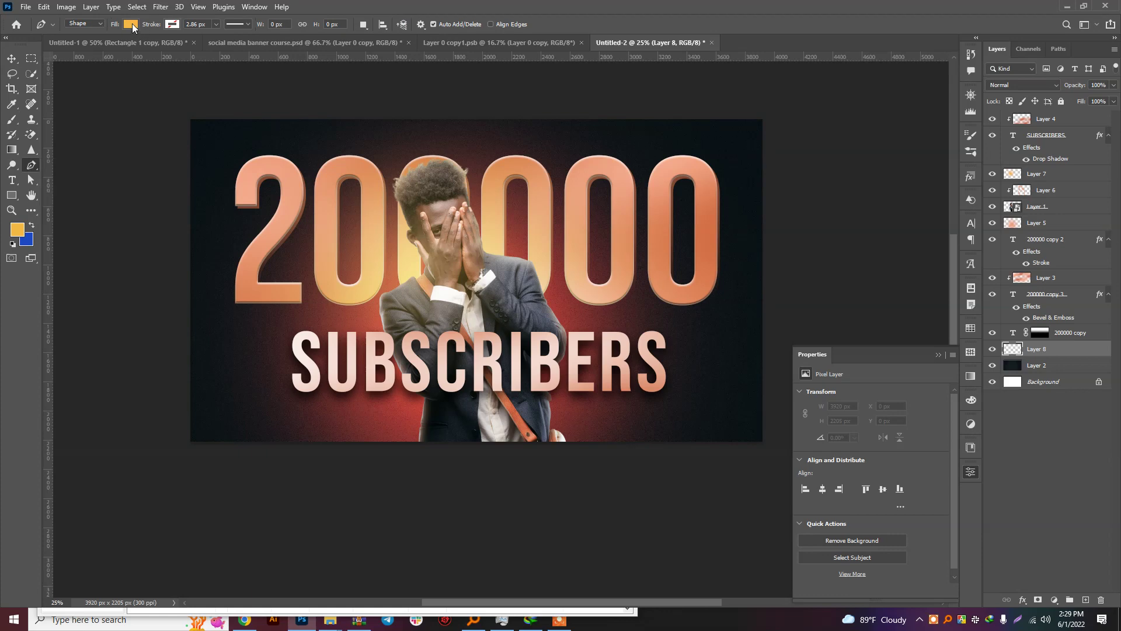
left_click(130, 24)
left_click(166, 26)
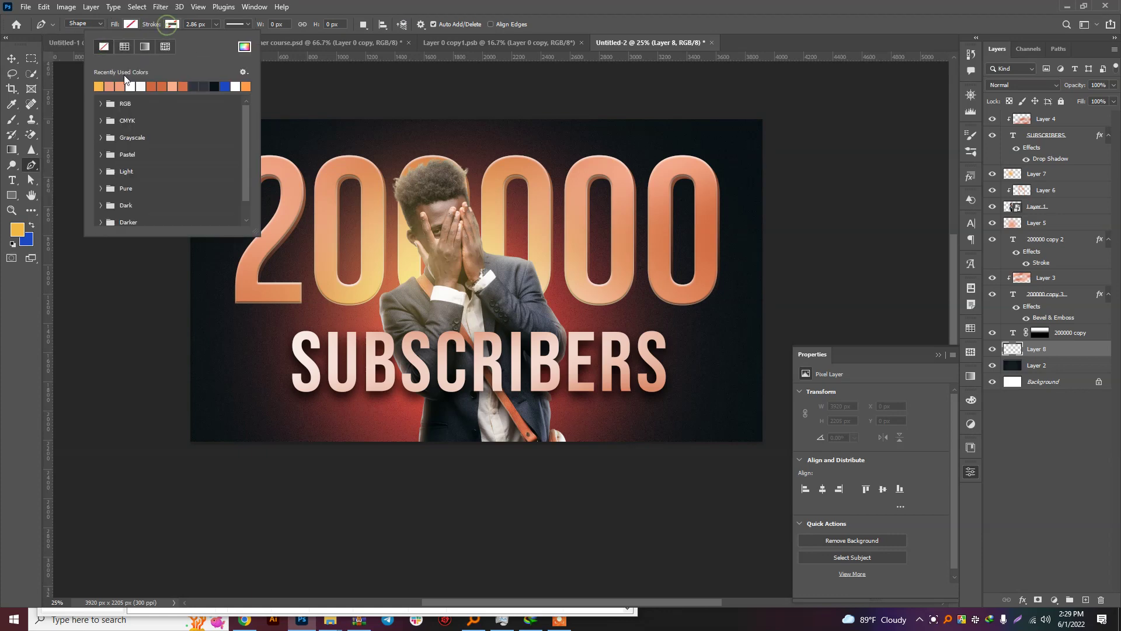
left_click(100, 86)
left_click(171, 25)
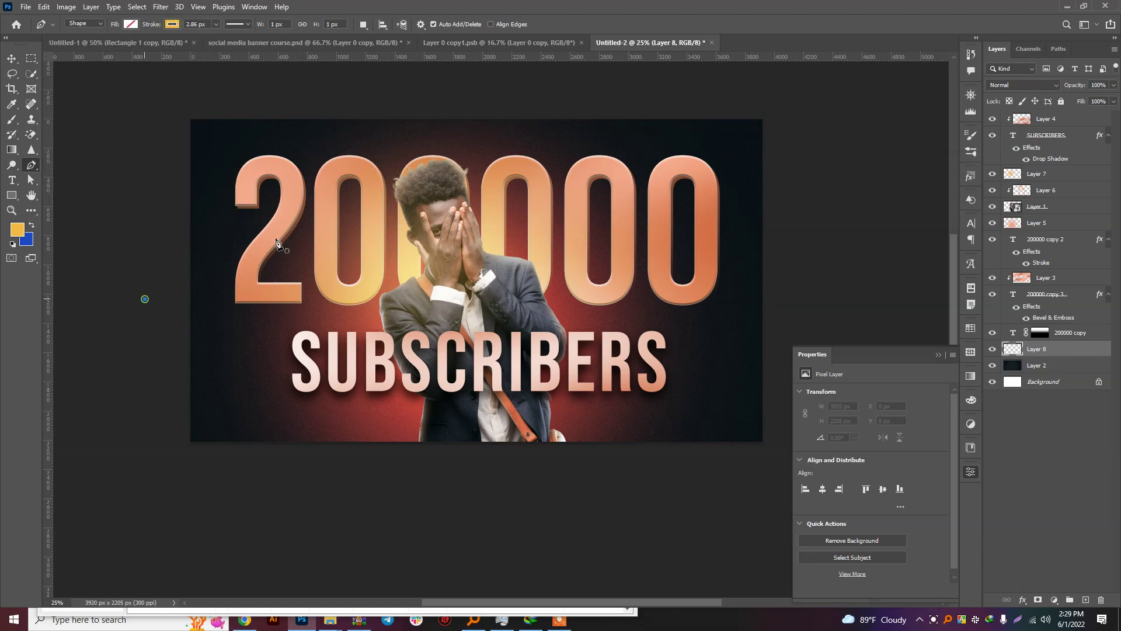
left_click_drag(314, 232, 374, 257)
left_click_drag(605, 225, 712, 324)
left_click_drag(798, 242, 829, 286)
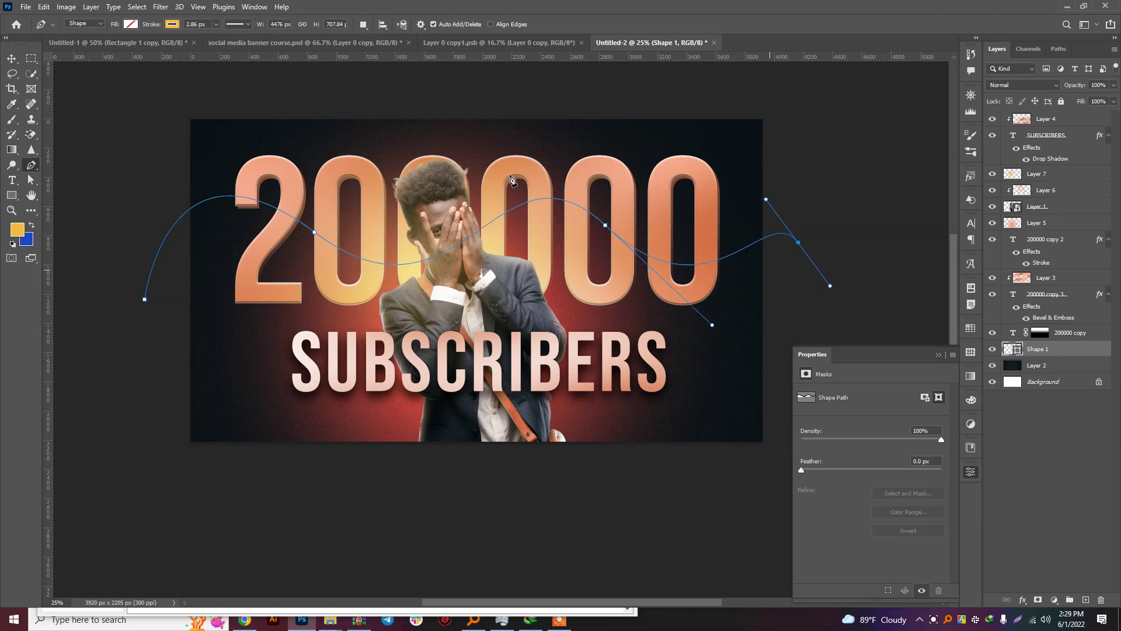
Step: Make the curved line a thin white stroke and lower its layer Fill to 5%
left_click(216, 24)
left_click_drag(220, 38, 245, 38)
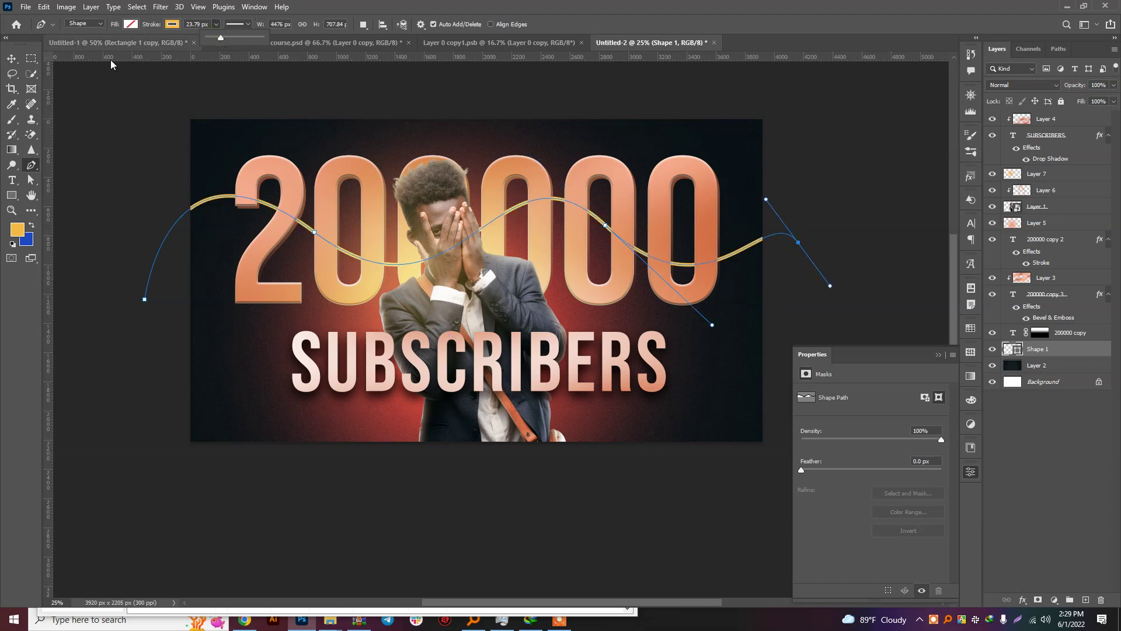
left_click(12, 58)
left_click(11, 195)
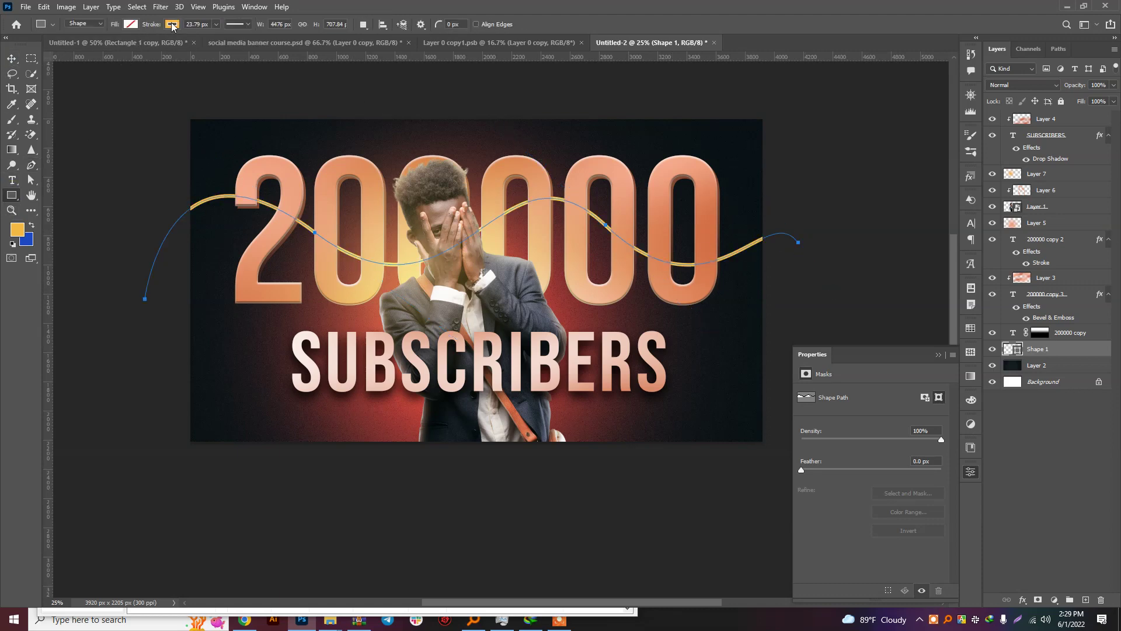
left_click(171, 24)
left_click(130, 86)
left_click(11, 58)
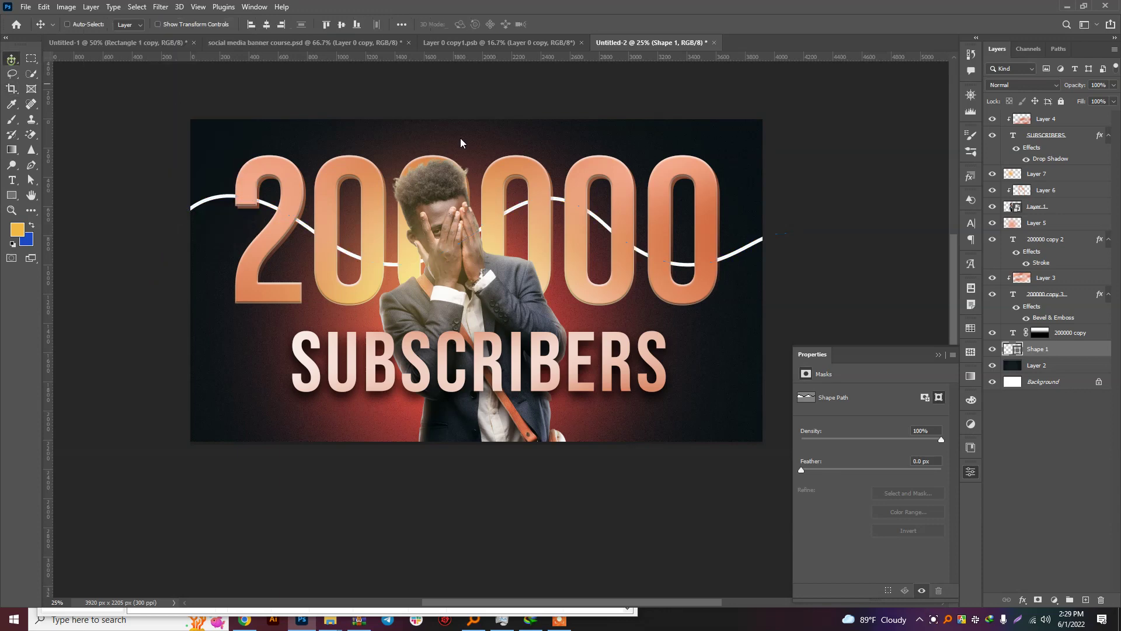
left_click(1110, 100)
left_click_drag(1070, 117, 1062, 117)
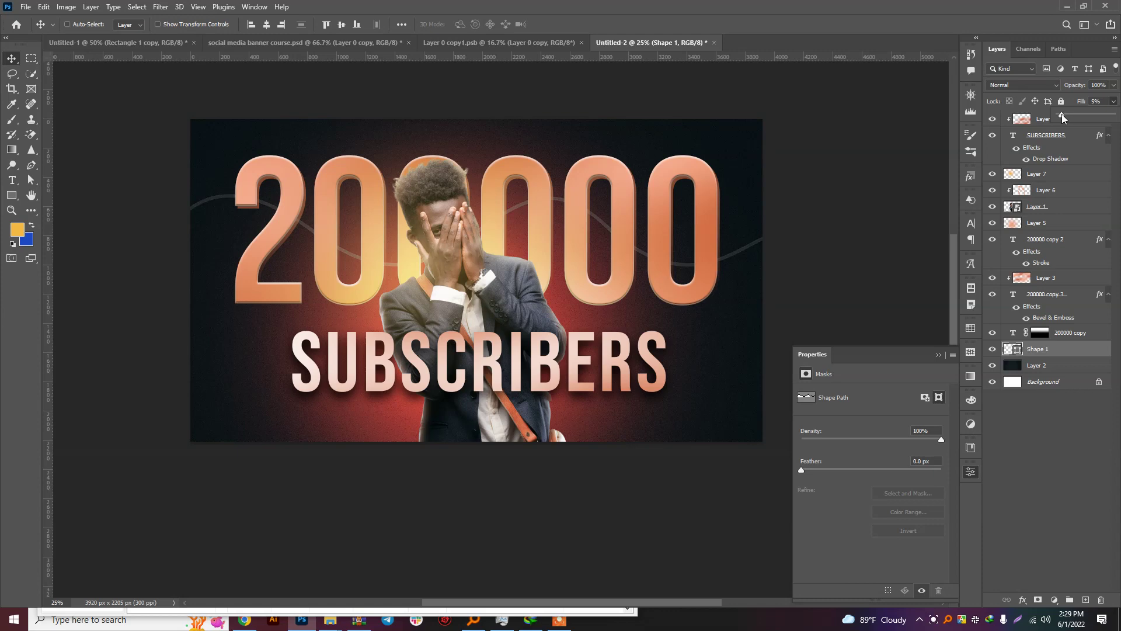
left_click(12, 195)
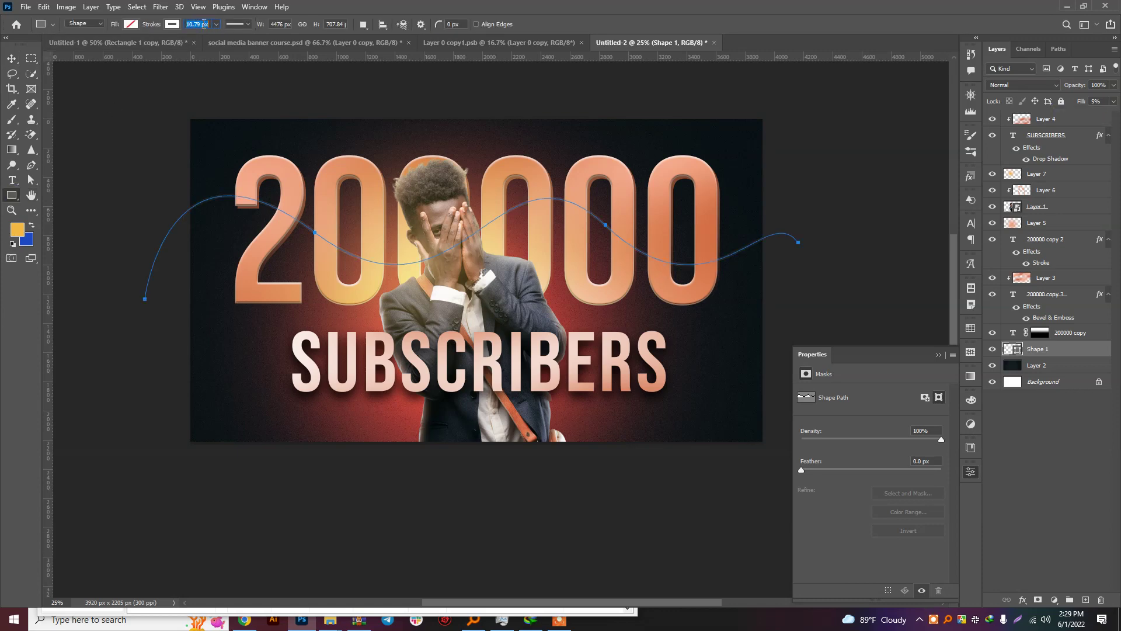
left_click(9, 66)
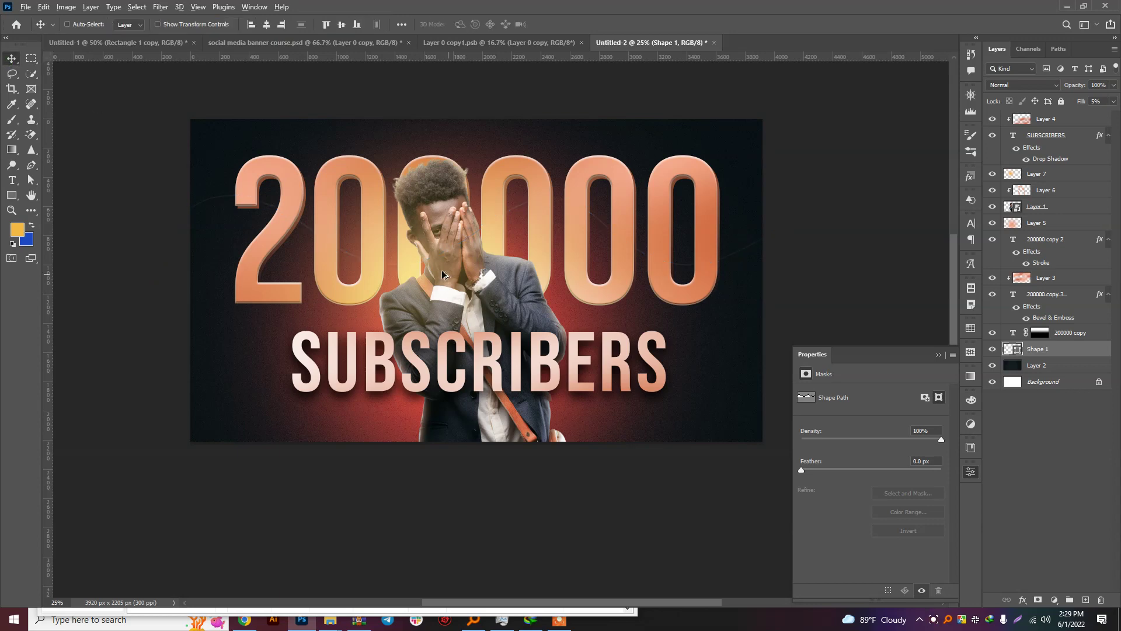
Step: Duplicate Shape 1, rotating the copy about -35° and enlarging it to roughly 128%
key("ctrl+j")
key("ctrl+t")
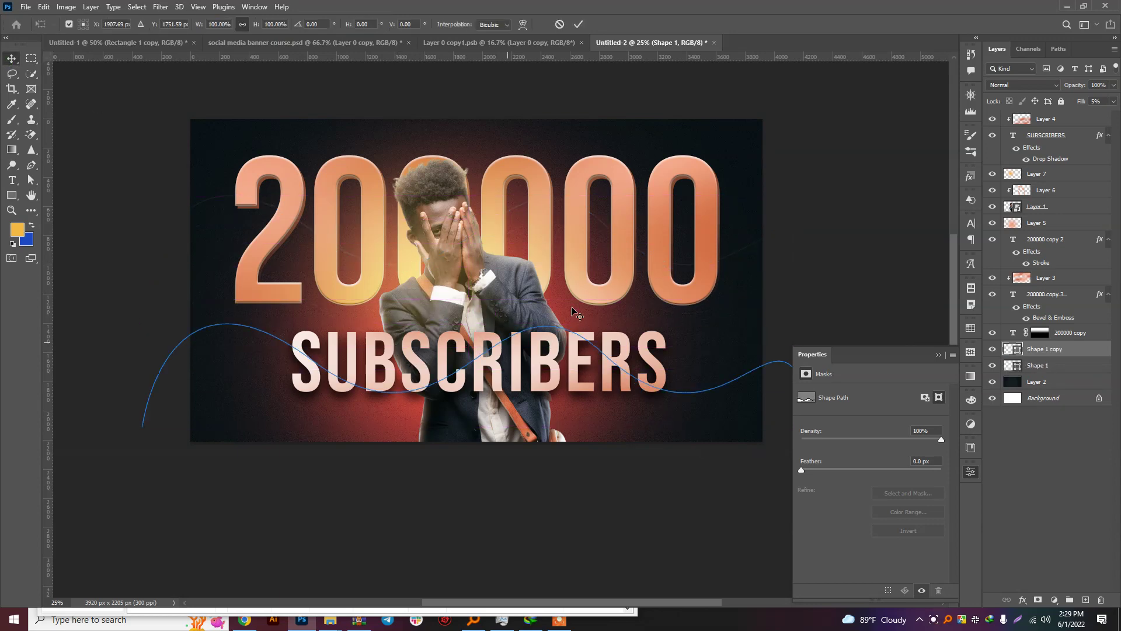
left_click_drag(559, 284, 491, 249)
left_click_drag(735, 187, 776, 189)
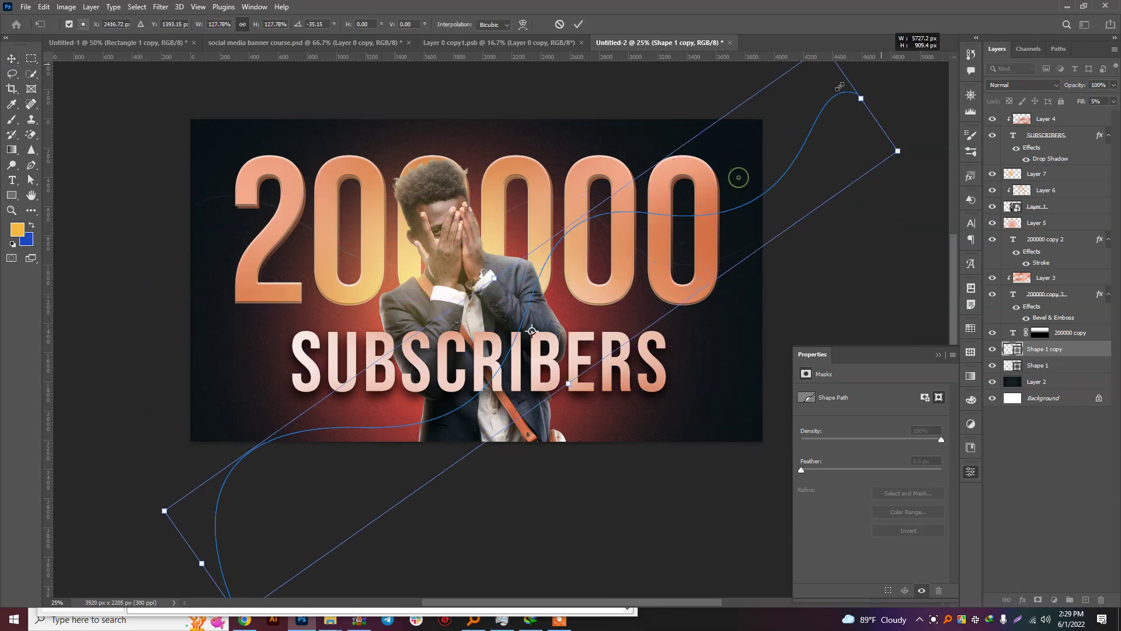
key("Return")
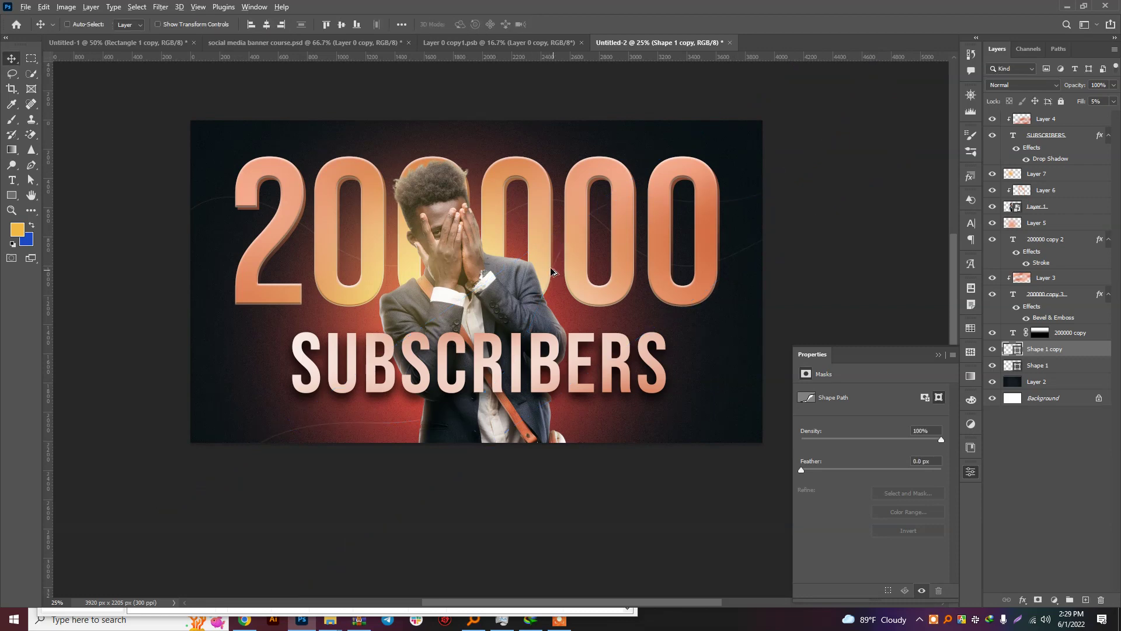
Step: Make a second copy of the line and reshape it across the banner
key("ctrl+j")
key("ctrl+t")
left_click_drag(345, 158, 325, 201)
key("Return")
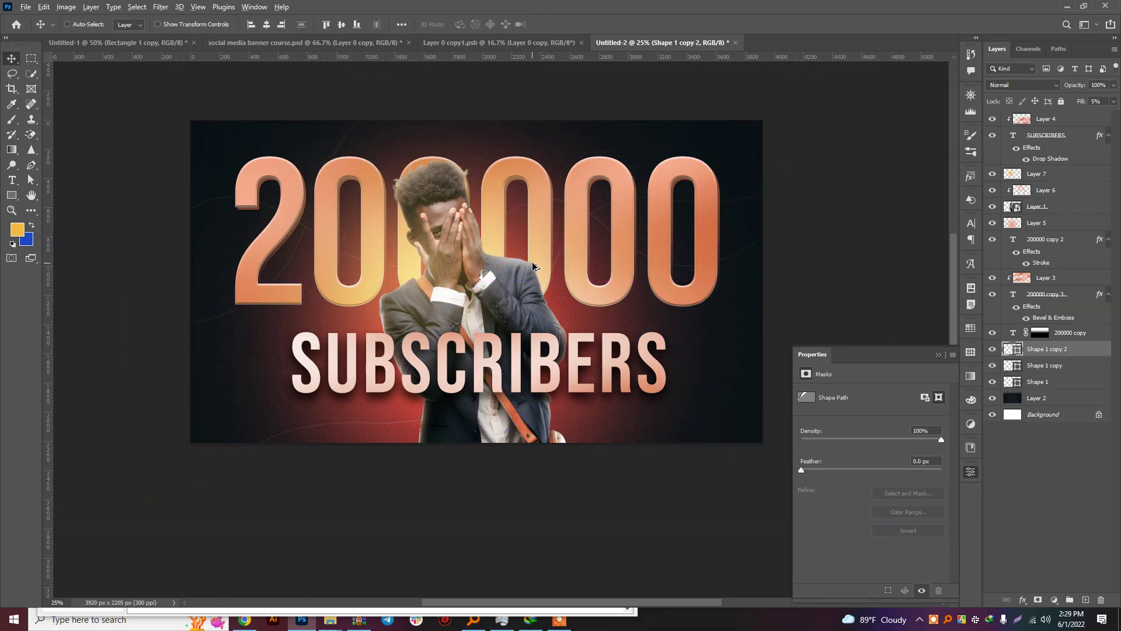
scroll(535, 266, "down", 1)
scroll(535, 265, "down", 1)
scroll(534, 265, "up", 1)
left_click_drag(601, 205, 610, 235)
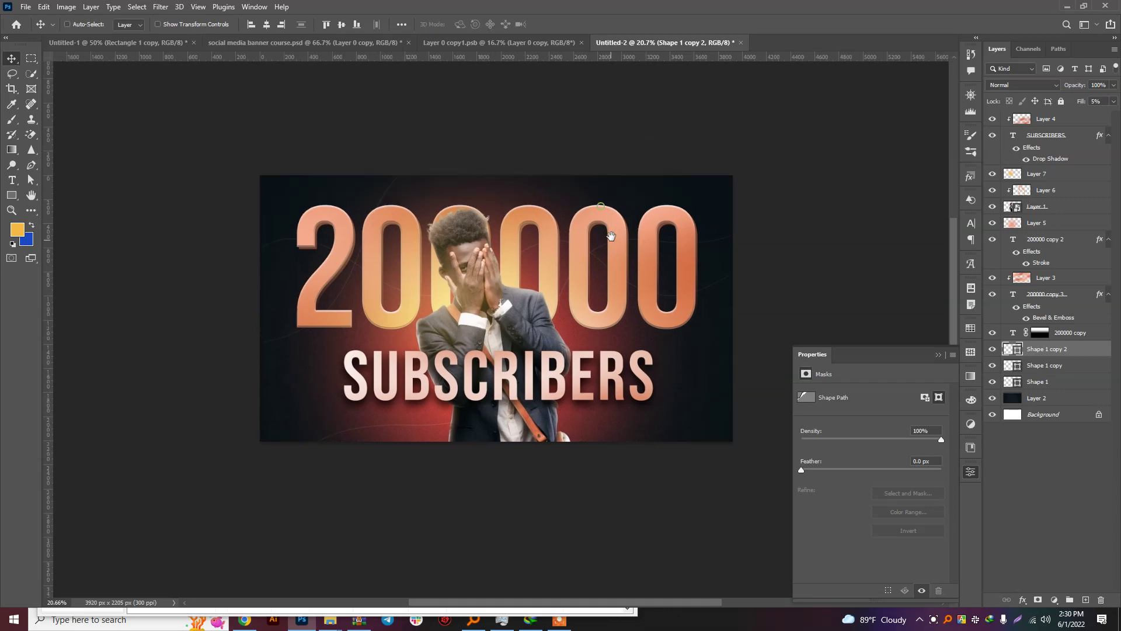
scroll(460, 234, "up", 1)
left_click_drag(654, 199, 612, 193)
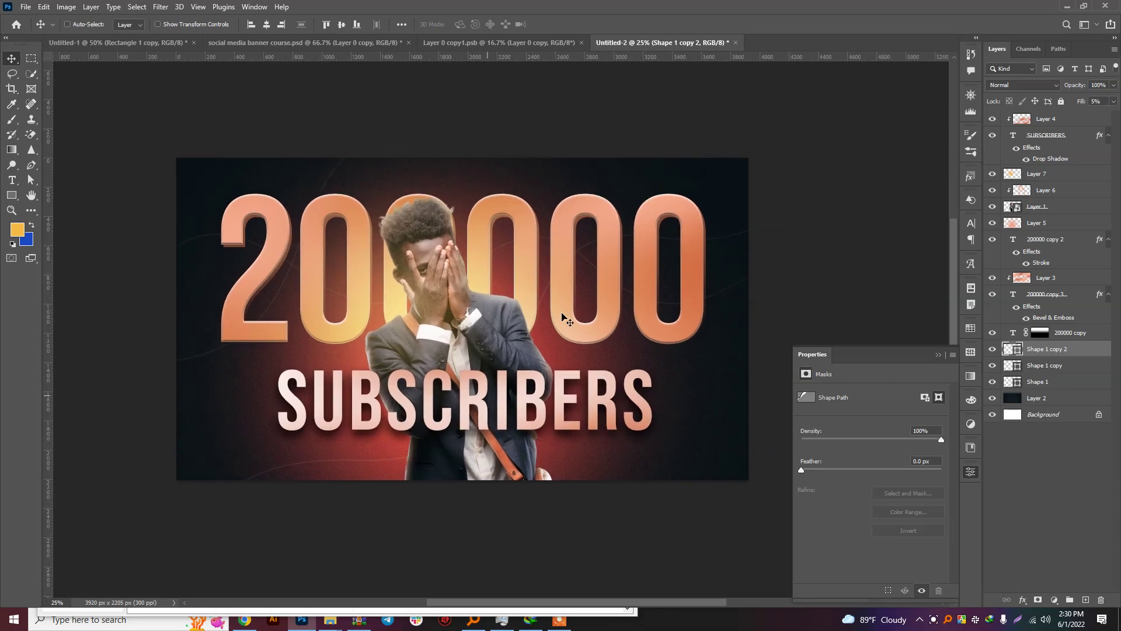
left_click_drag(435, 426, 462, 408)
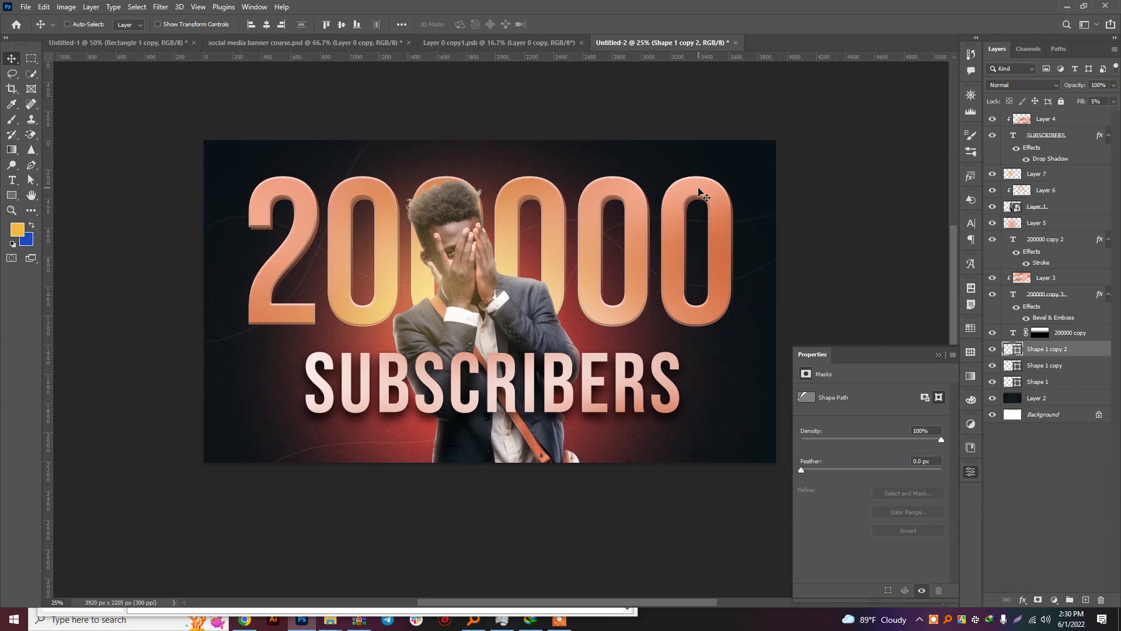
scroll(487, 325, "up", 1)
scroll(486, 325, "up", 1)
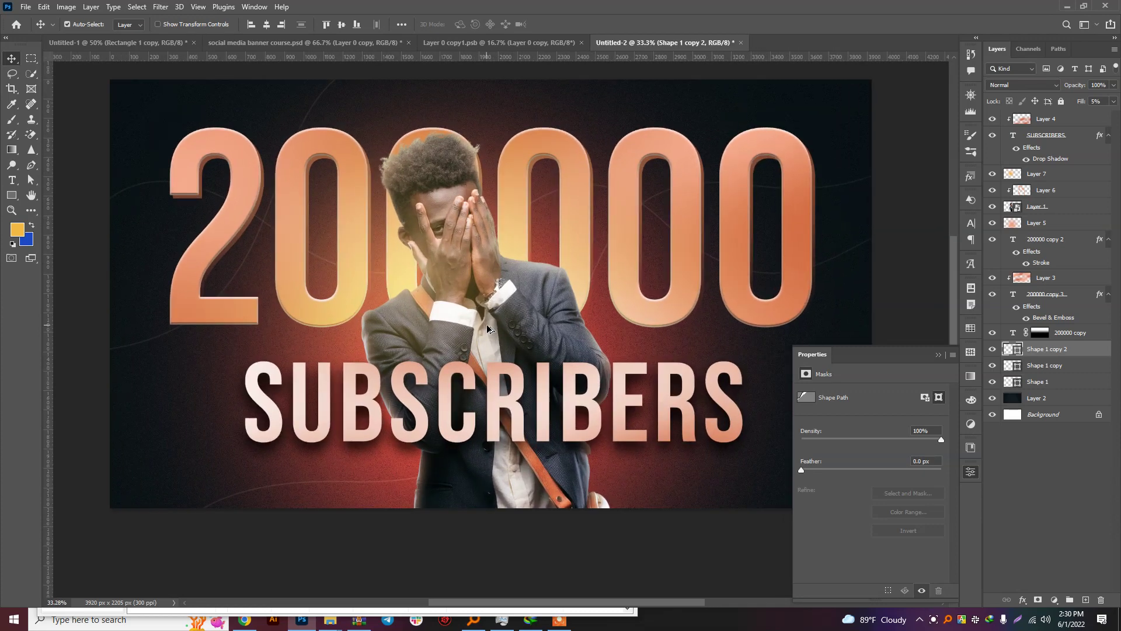
scroll(487, 326, "down", 1)
left_click_drag(505, 261, 506, 267)
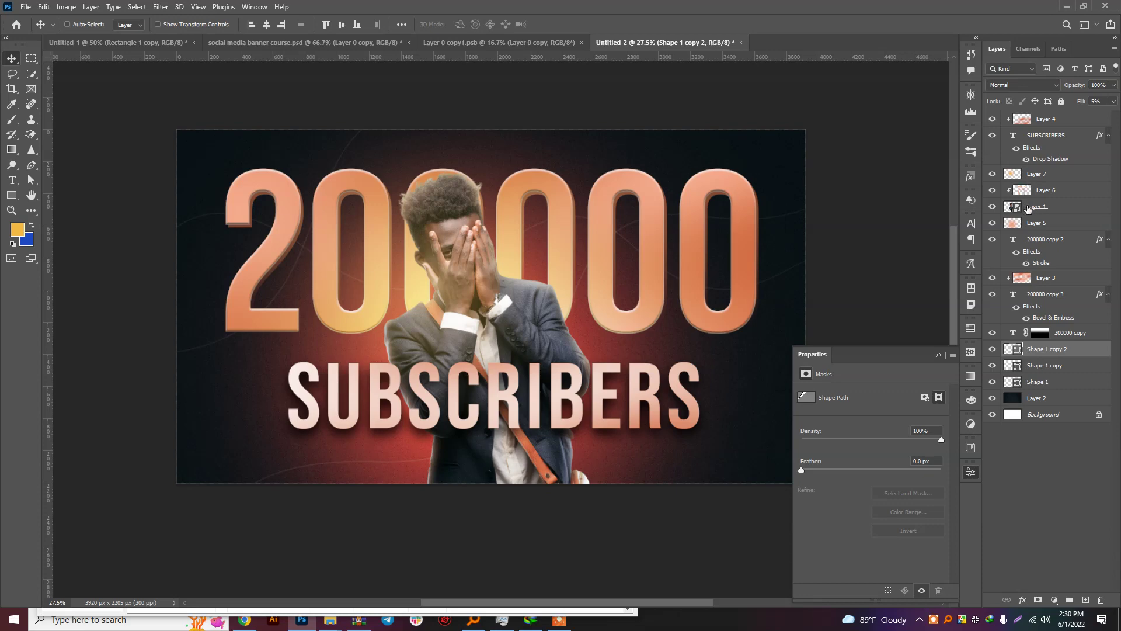
Step: Add a Brightness/Contrast adjustment above the man's Layer 1 with Brightness 21 and Contrast 51
left_click(1029, 209)
left_click(1054, 604)
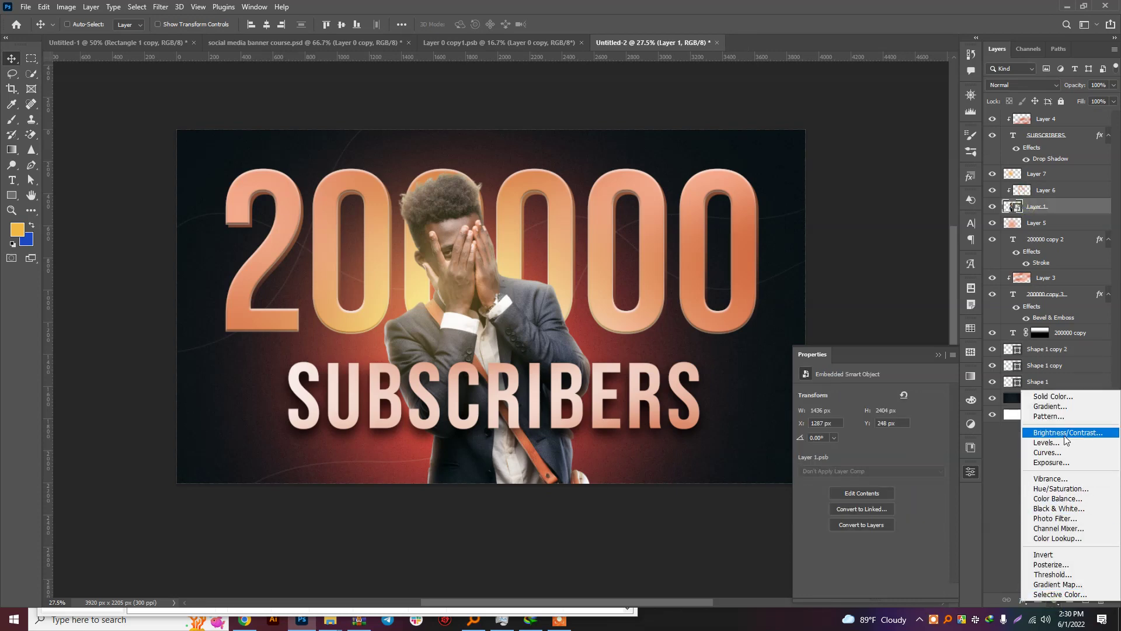
left_click(1029, 433)
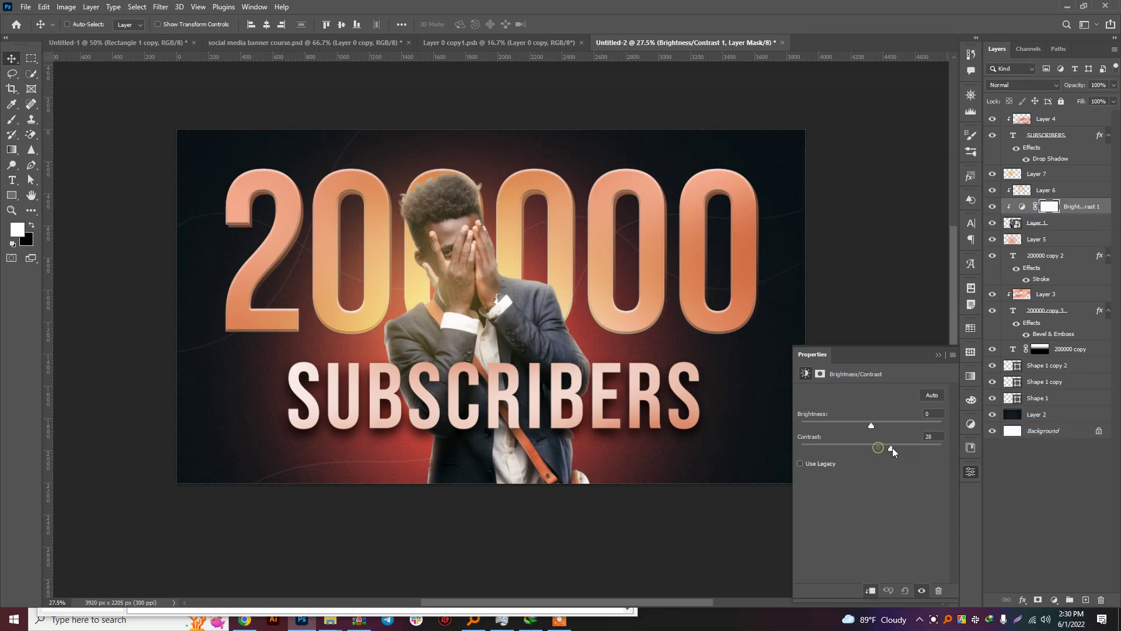
left_click_drag(892, 447, 882, 425)
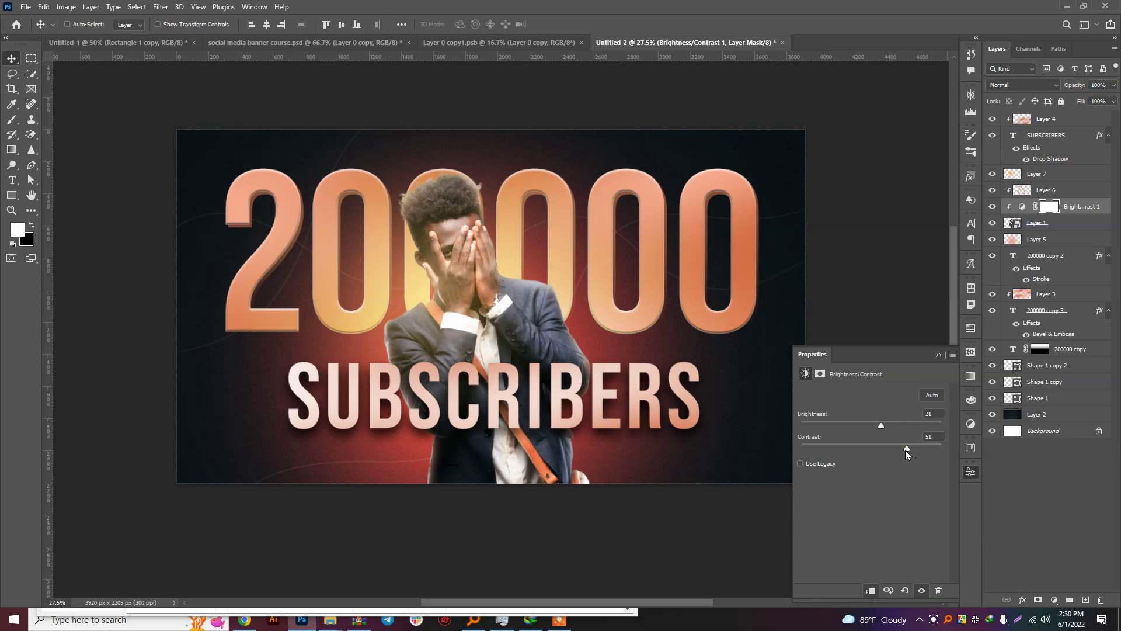
left_click(937, 354)
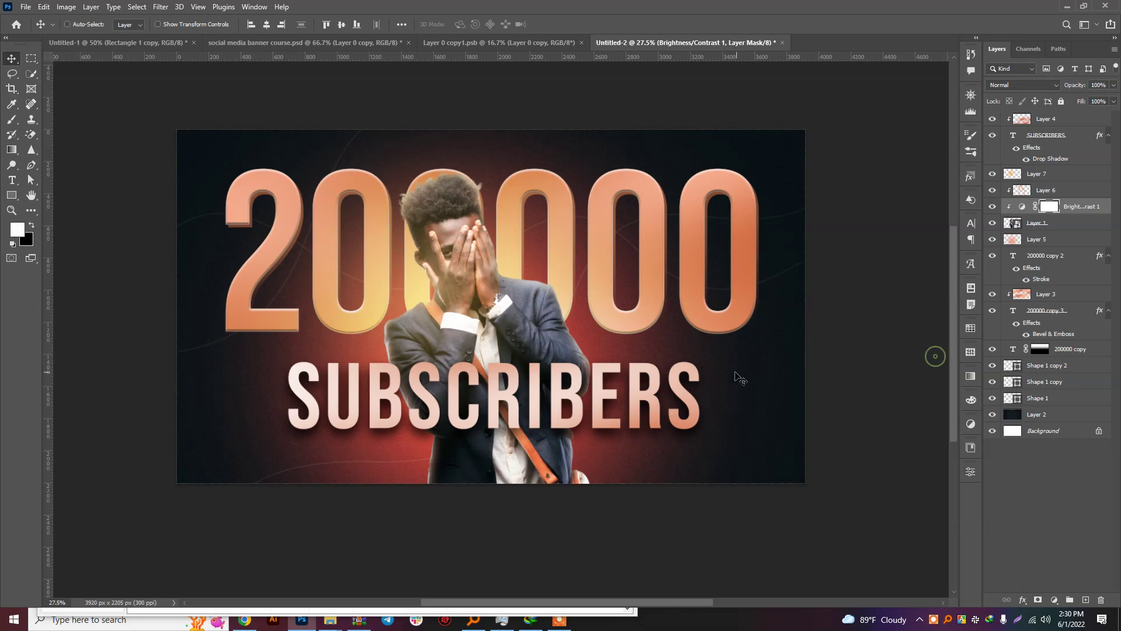
scroll(674, 356, "down", 1)
scroll(674, 356, "down", 1)
left_click_drag(602, 273, 591, 292)
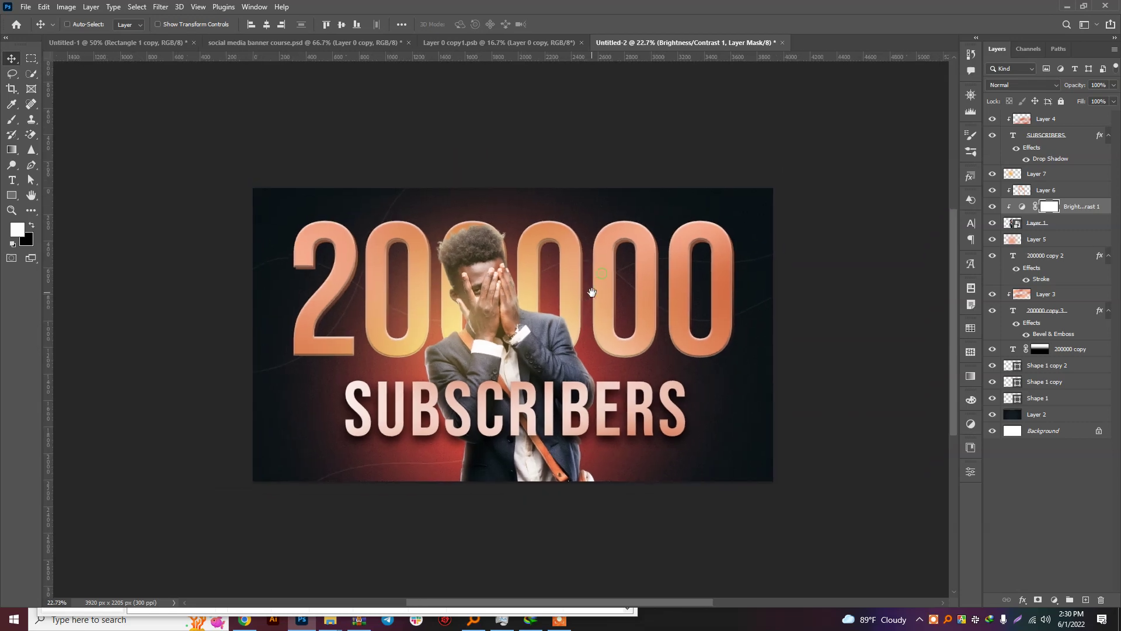